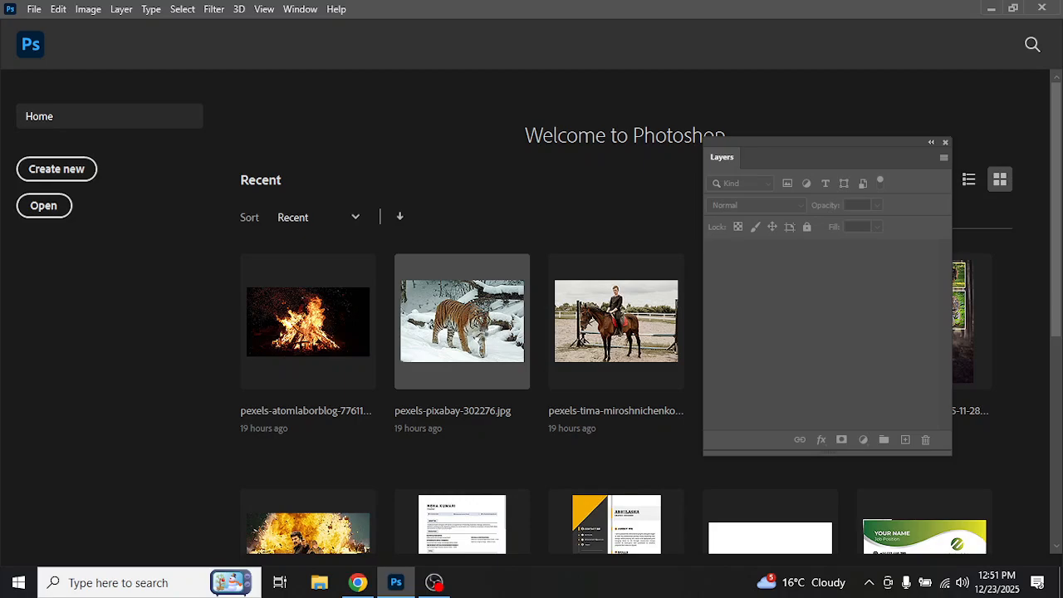
Step: Open the recent image pexels-pixabay-302276.jpg and unlock its Background layer
left_click(480, 341)
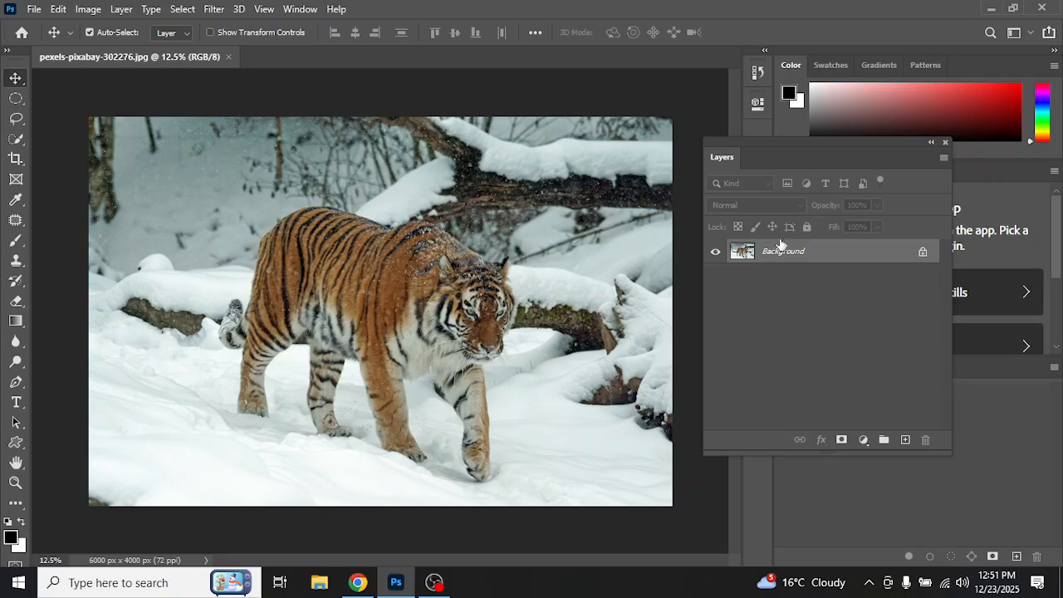
left_click(923, 250)
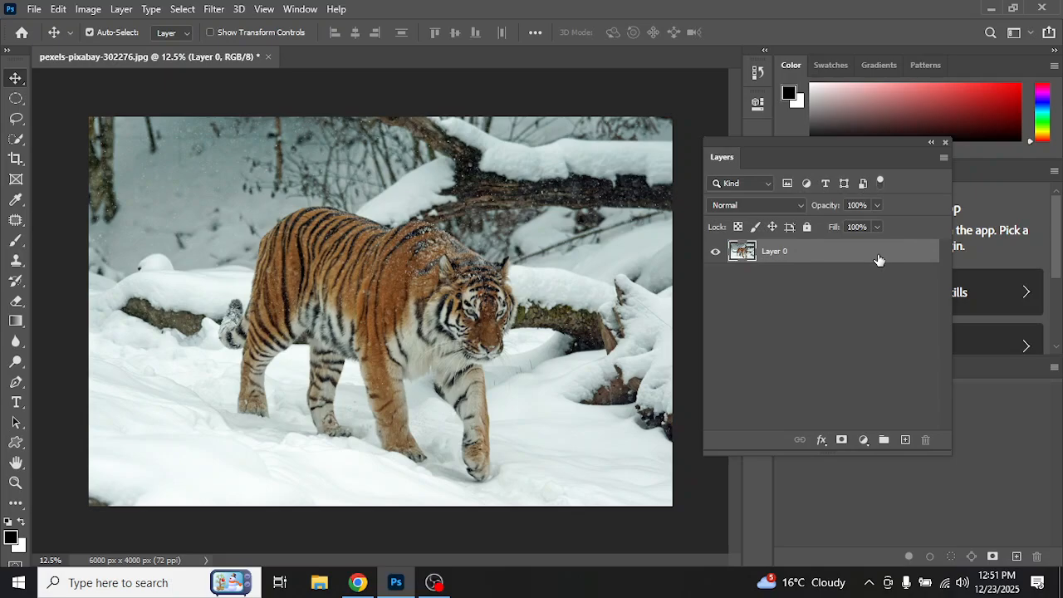
Step: Open the Brightness/Contrast adjustment for the tiger layer and move its dialog clear of the tiger
left_click(89, 10)
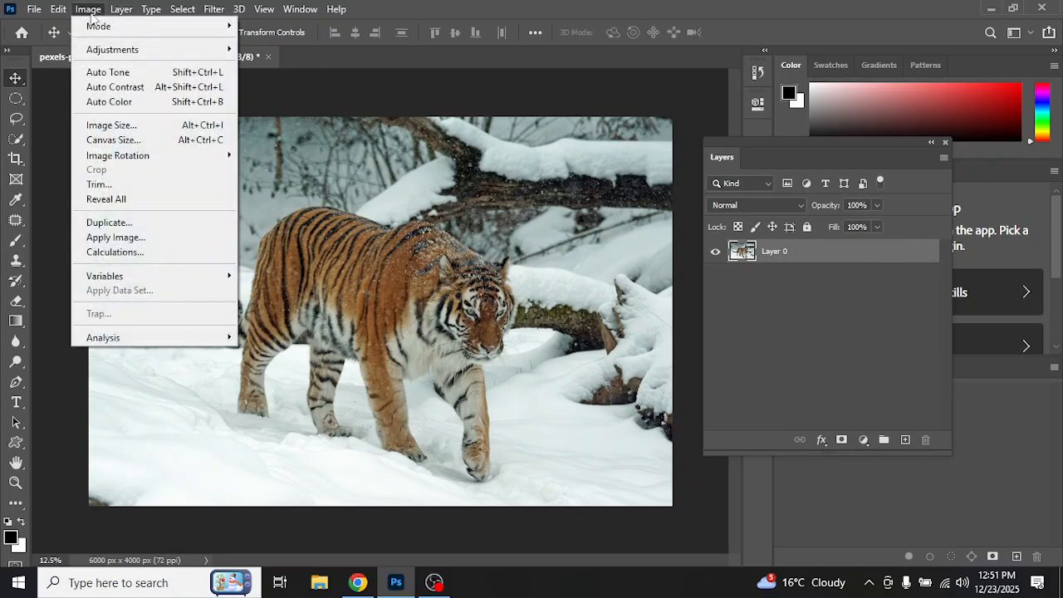
mouse_move(124, 52)
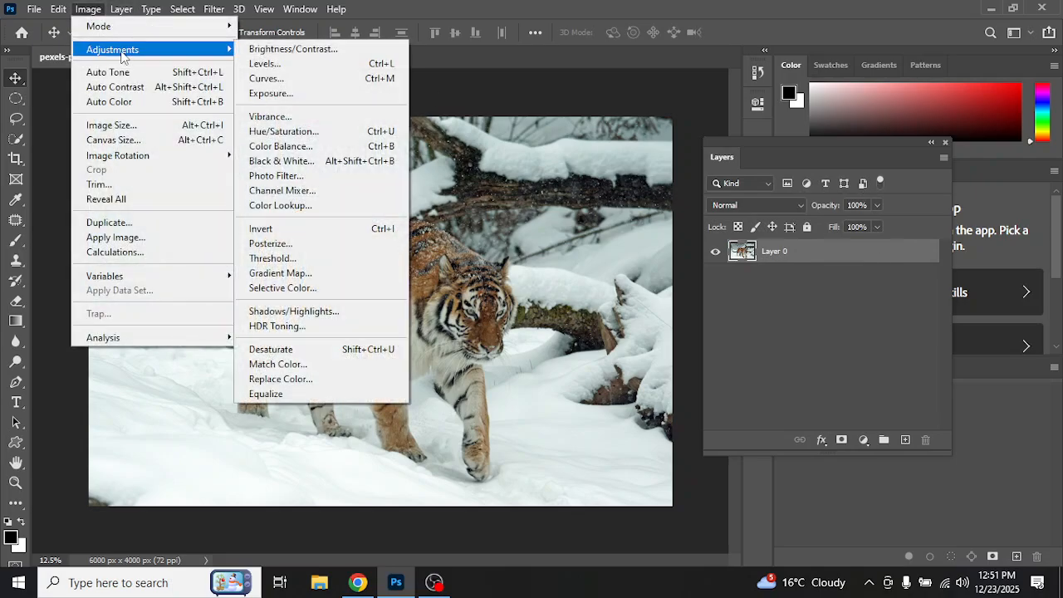
left_click(335, 52)
left_click_drag(502, 124, 608, 20)
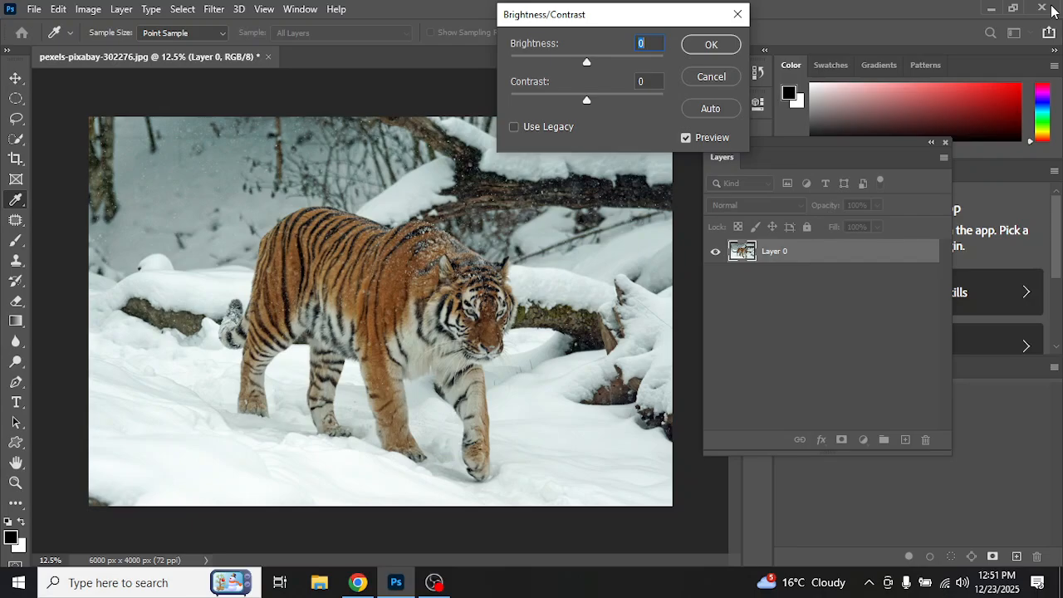
Step: Switch to WhatsApp Web in Chrome, view the new photo in the "Photoshop batch december batch" group, and return to Photoshop
left_click(358, 583)
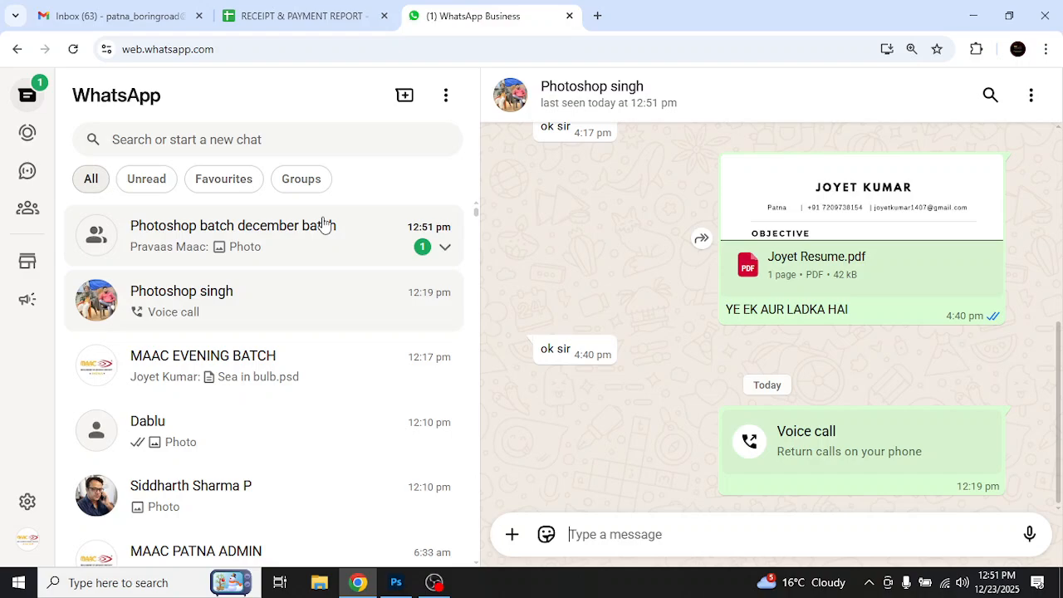
left_click(324, 225)
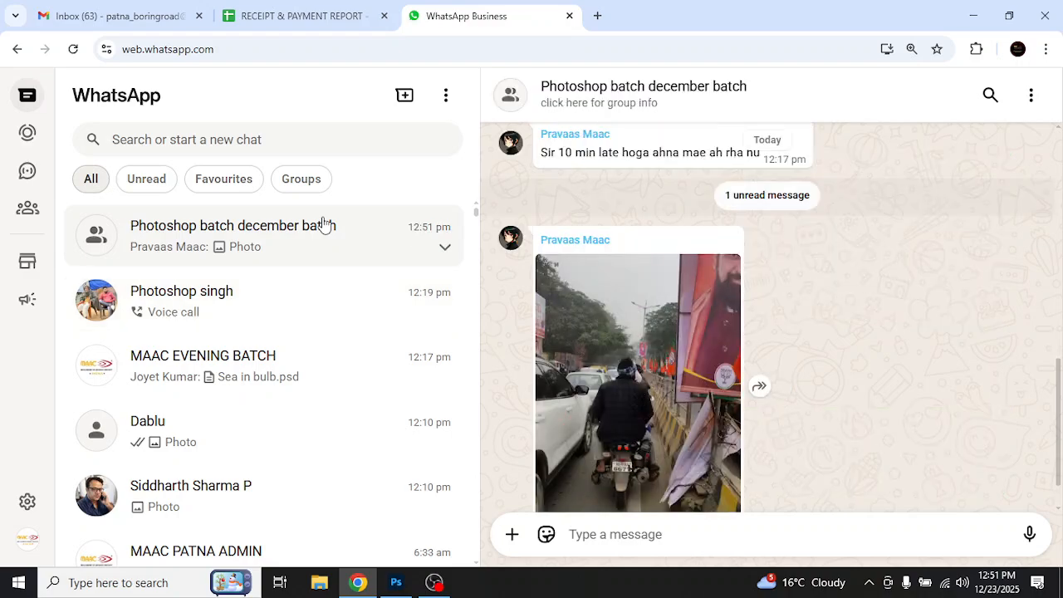
left_click(359, 581)
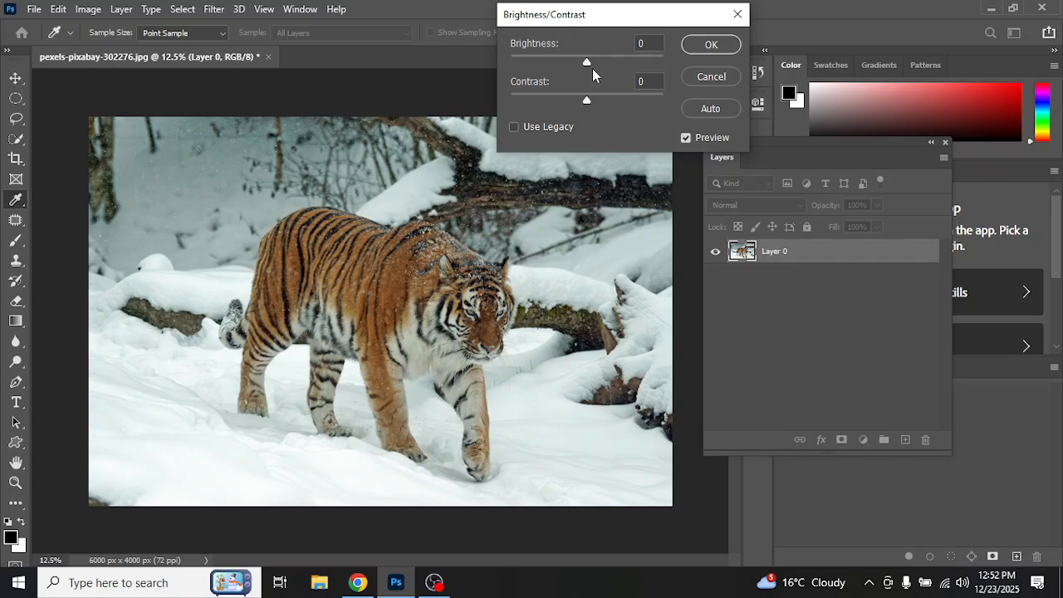
Step: Try Use Legacy on and off, and set Brightness to 11 and Contrast to 100
left_click_drag(587, 64, 593, 98)
left_click(515, 128)
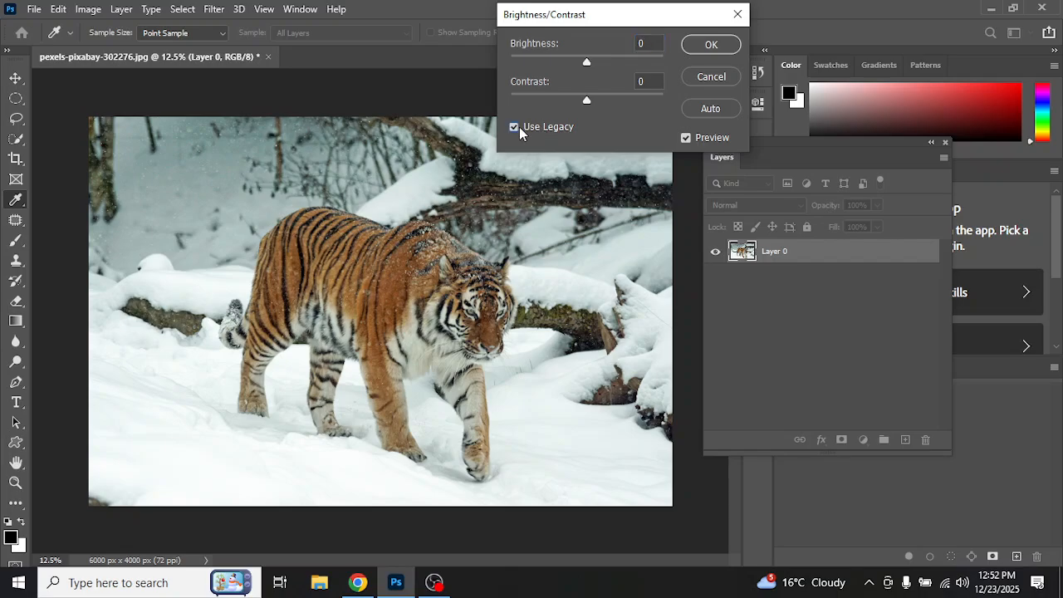
mouse_move(592, 64)
left_mouse_down()
mouse_move(681, 67)
mouse_move(544, 78)
mouse_move(504, 99)
mouse_move(590, 94)
mouse_move(645, 60)
mouse_move(510, 80)
mouse_move(606, 83)
mouse_move(593, 81)
left_mouse_up()
left_click(513, 127)
left_click_drag(588, 104, 678, 87)
key("Tab")
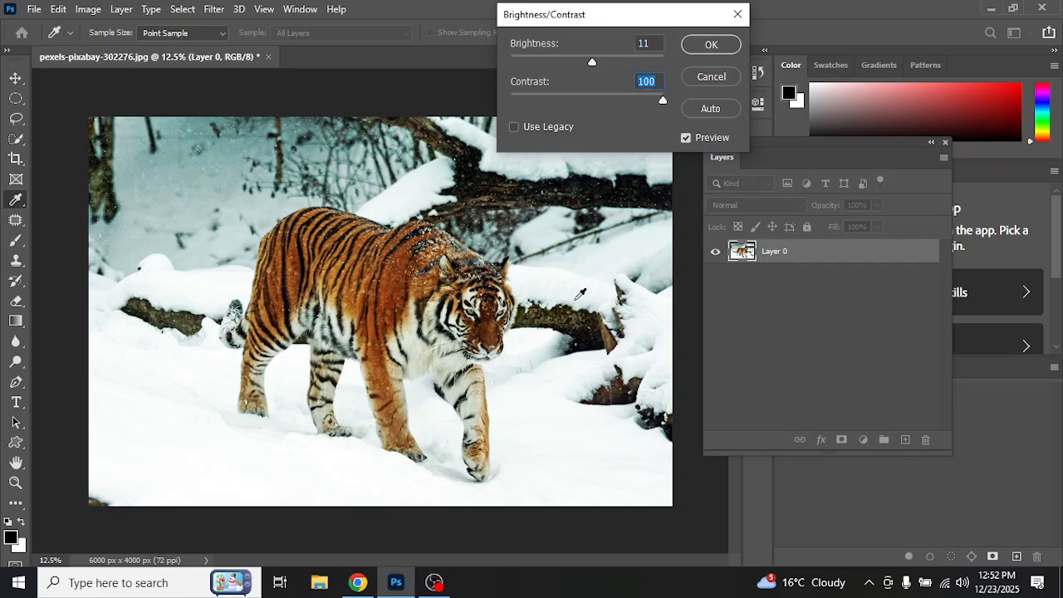
Step: Try Contrast values of 33, 73 and 3, with Brightness lowered to 8
left_click_drag(662, 100, 612, 111)
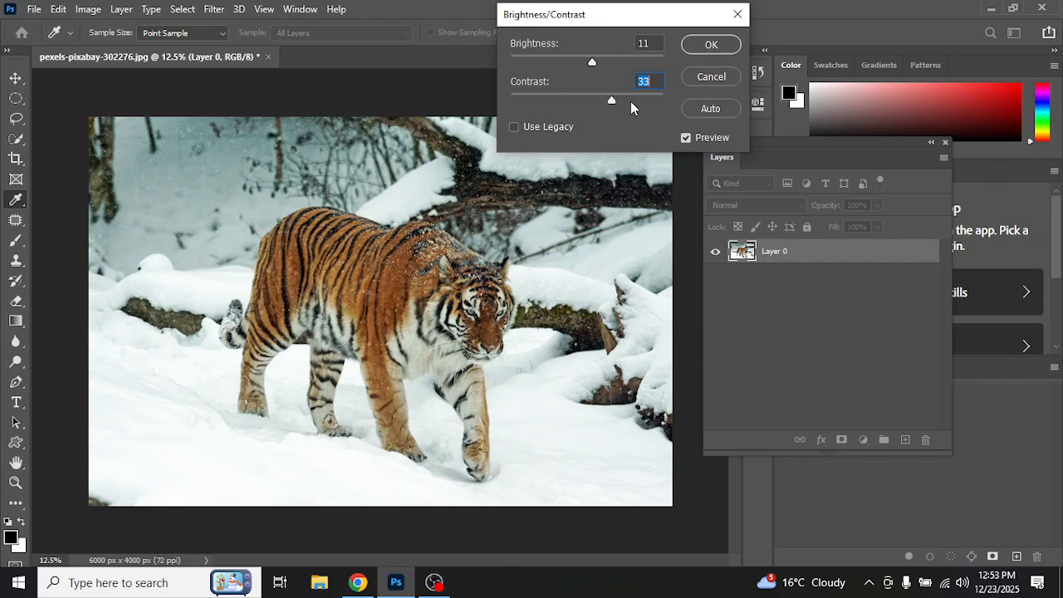
left_click_drag(612, 102, 600, 103)
left_click_drag(592, 62, 643, 120)
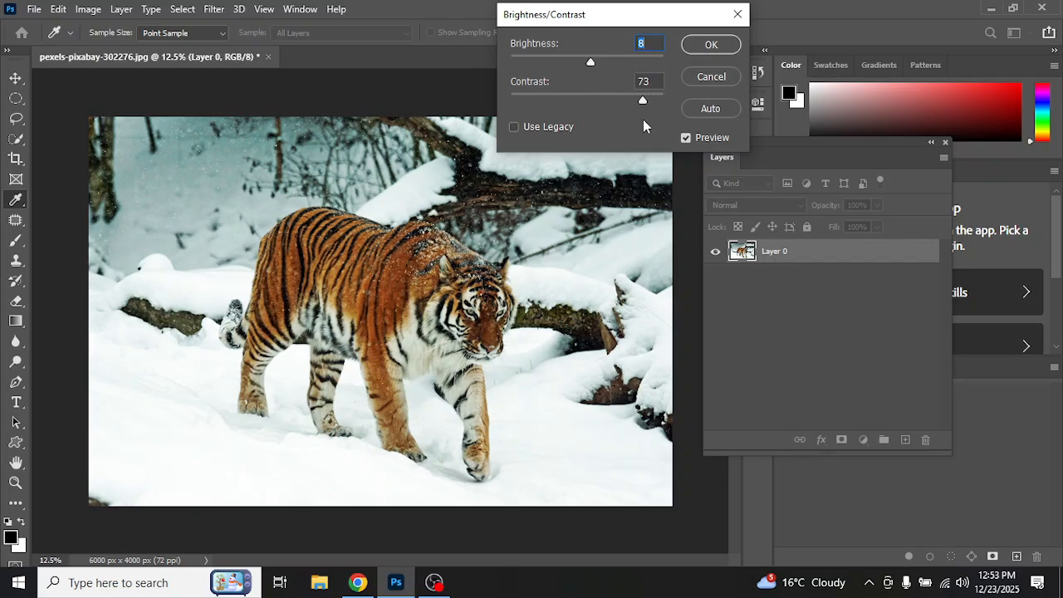
left_click_drag(643, 119, 586, 123)
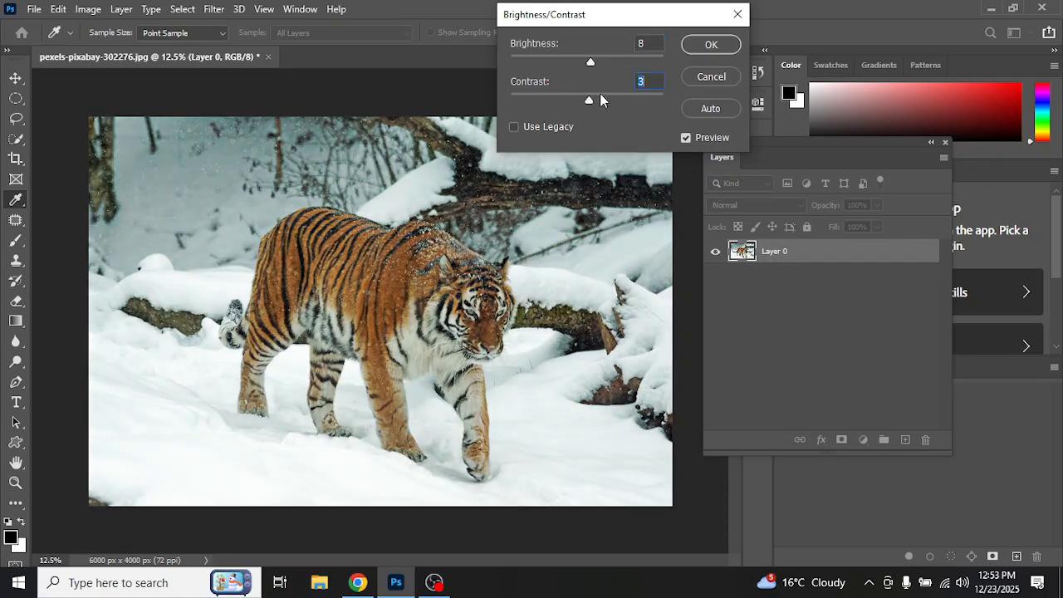
Step: Try Brightness at 40, at 8 and with the automatic correction, and cancel the Brightness/Contrast adjustment
left_click_drag(589, 63, 607, 110)
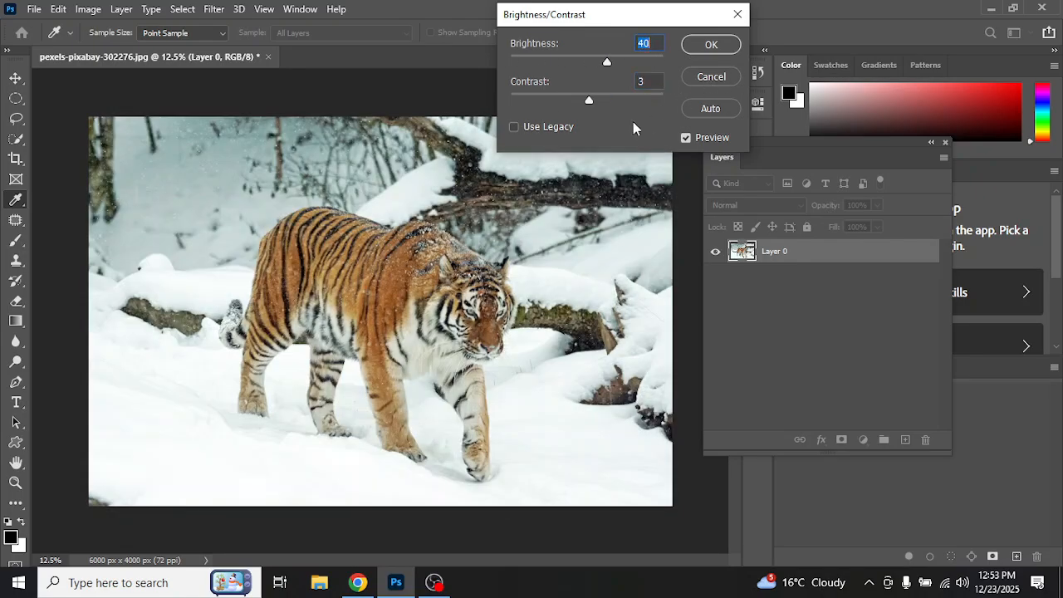
left_click_drag(602, 65, 591, 66)
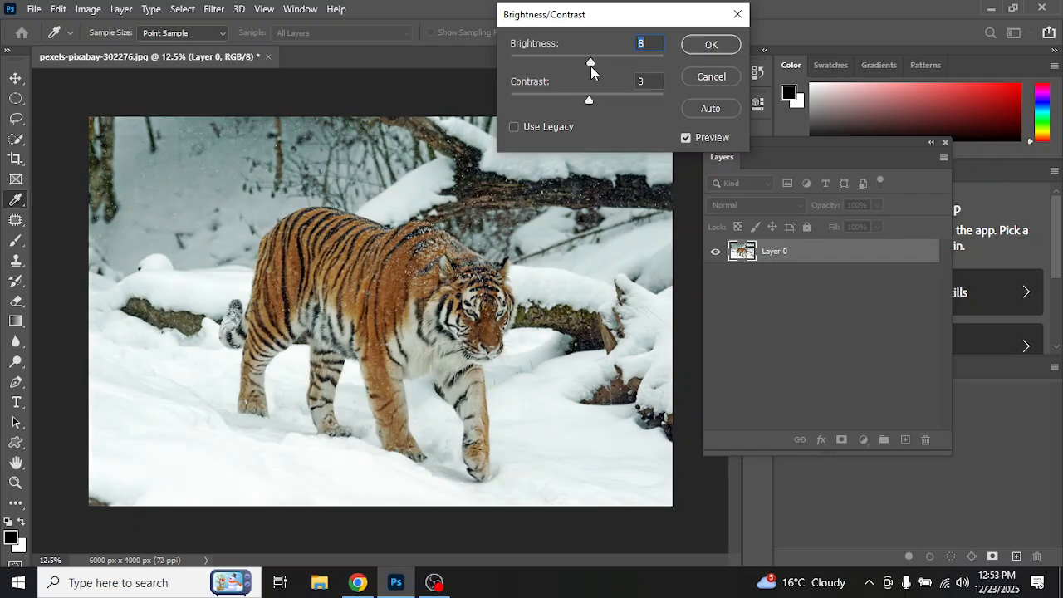
left_click(718, 107)
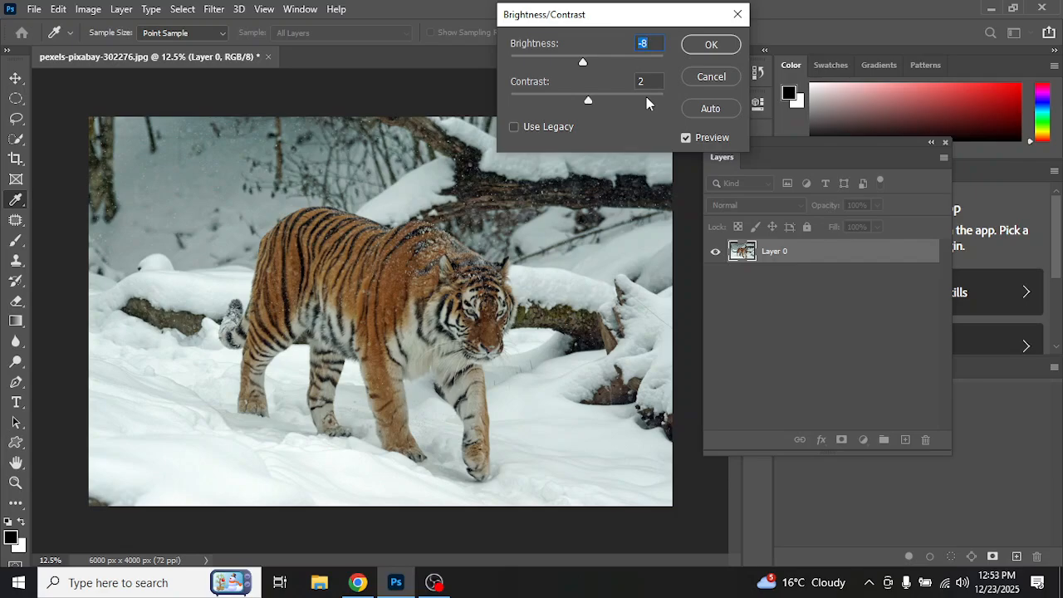
left_click(697, 79)
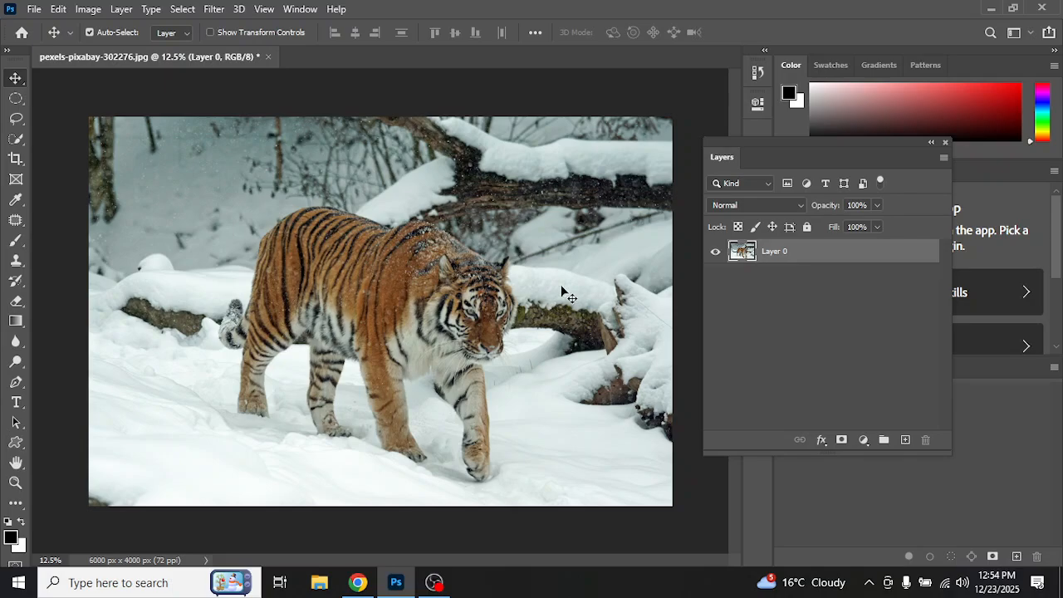
Step: Open the Levels adjustment beside the tiger and try darkening the RGB midtones to 0.01
left_click(88, 9)
mouse_move(116, 52)
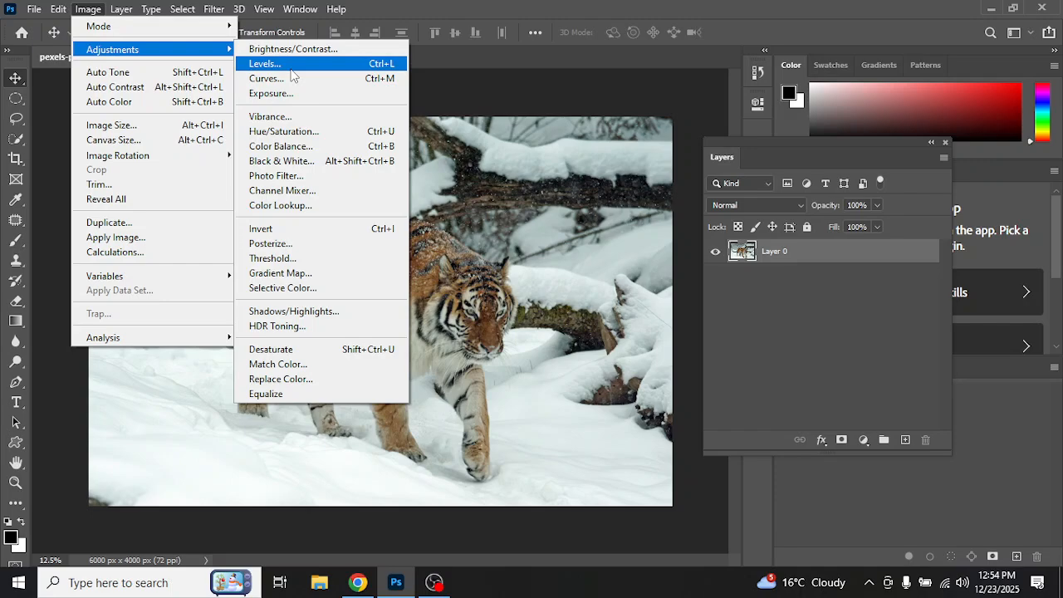
left_click(291, 66)
left_click_drag(438, 79, 652, 51)
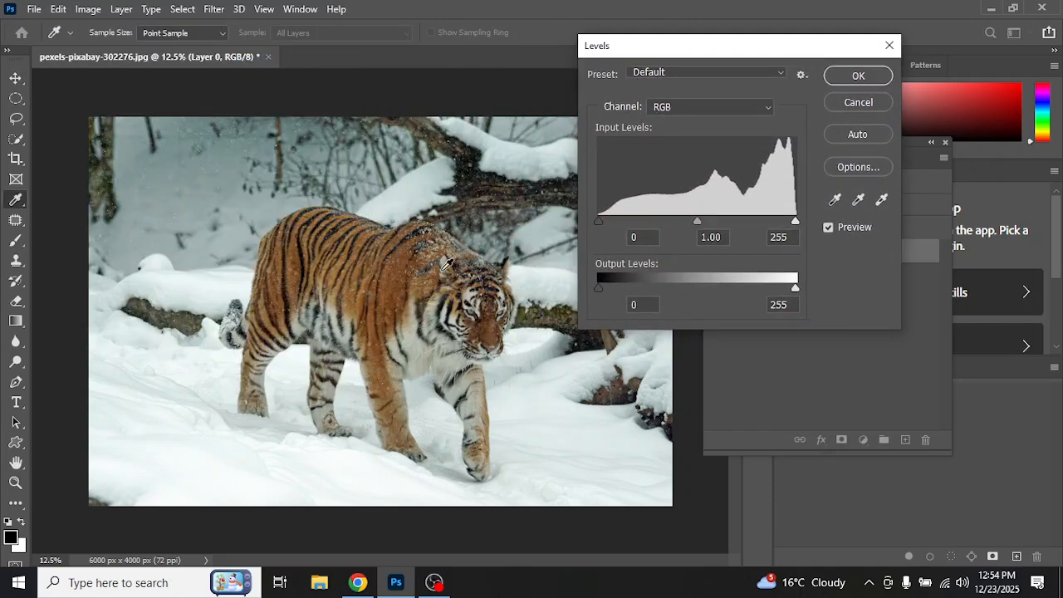
left_click_drag(700, 217, 790, 221)
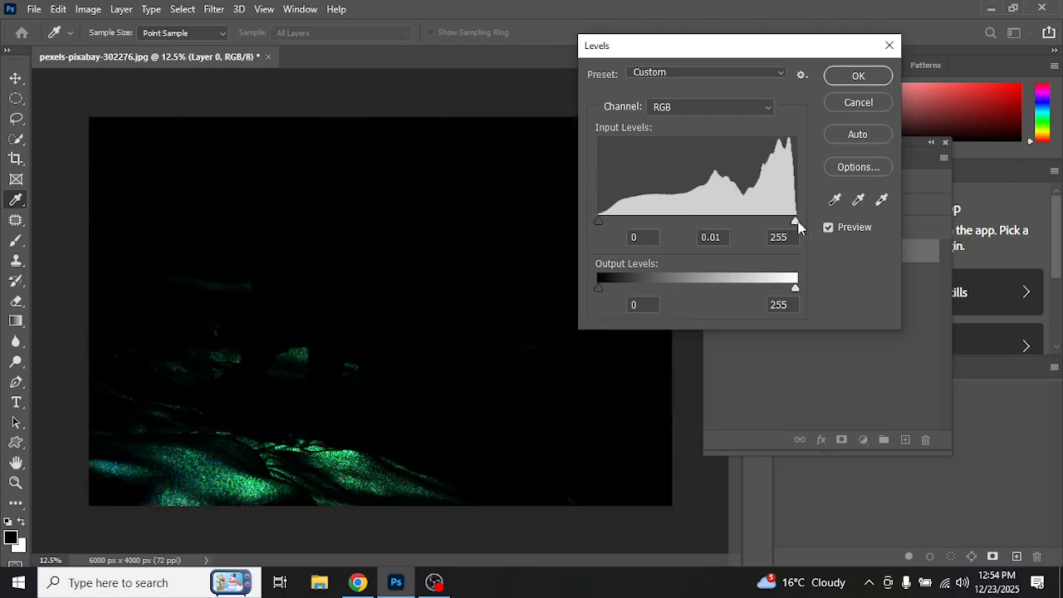
Step: Try shifting the Levels highlight and shadow inputs, and return the RGB input levels to 0, 1 and 255
left_click_drag(795, 222, 697, 297)
left_click_drag(787, 223, 848, 233)
left_click_drag(600, 226, 514, 239)
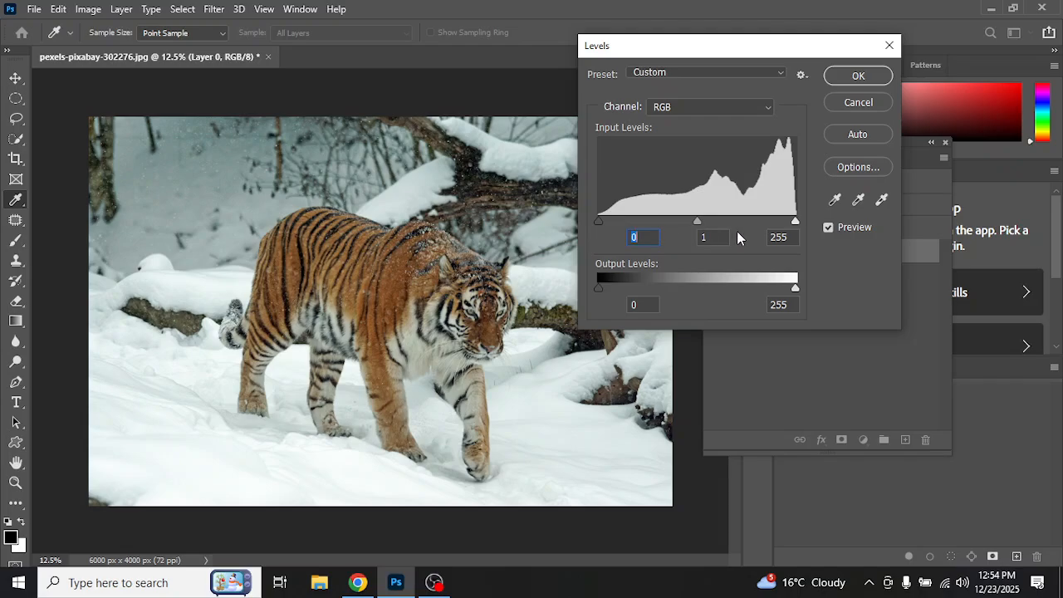
Step: Try Levels midtones at 0.82 and the automatic correction, and cancel the Levels adjustment
mouse_move(794, 217)
left_mouse_down()
mouse_move(659, 221)
mouse_move(795, 221)
left_mouse_up()
left_click_drag(699, 224, 722, 274)
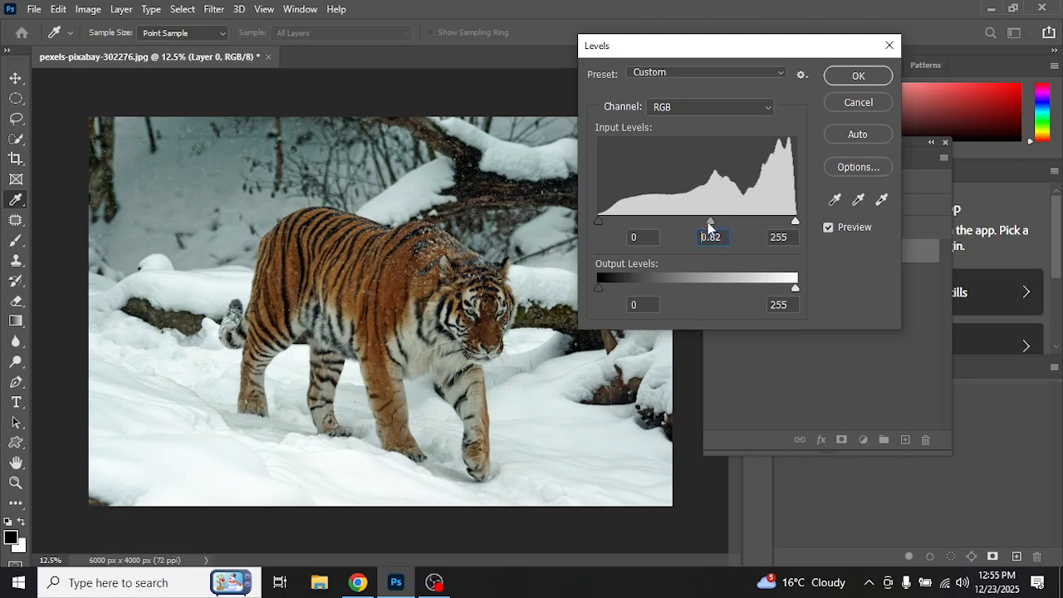
left_click_drag(709, 223, 698, 222)
left_click(875, 138)
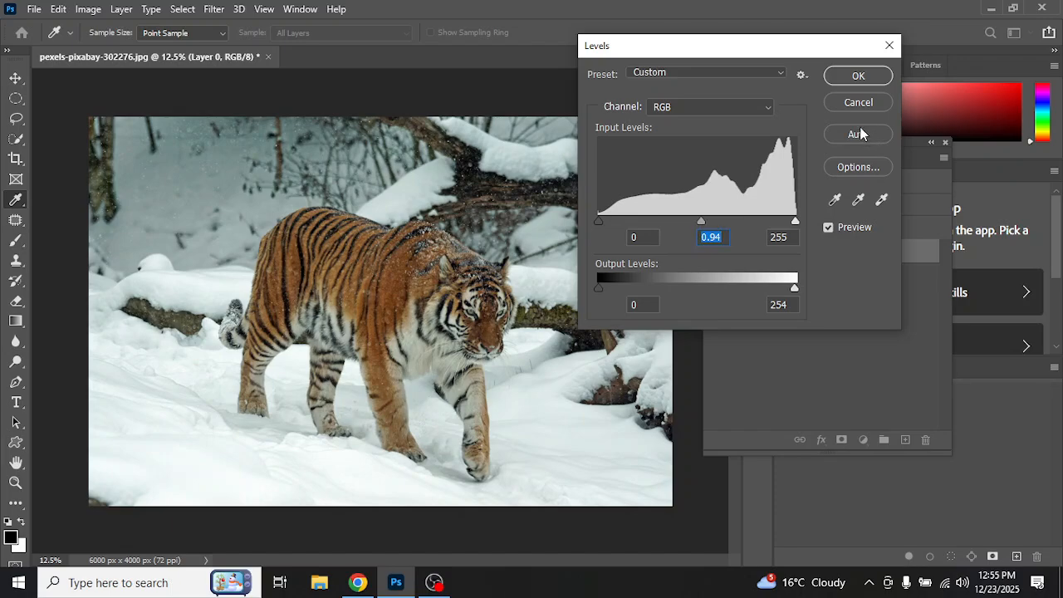
left_click(859, 102)
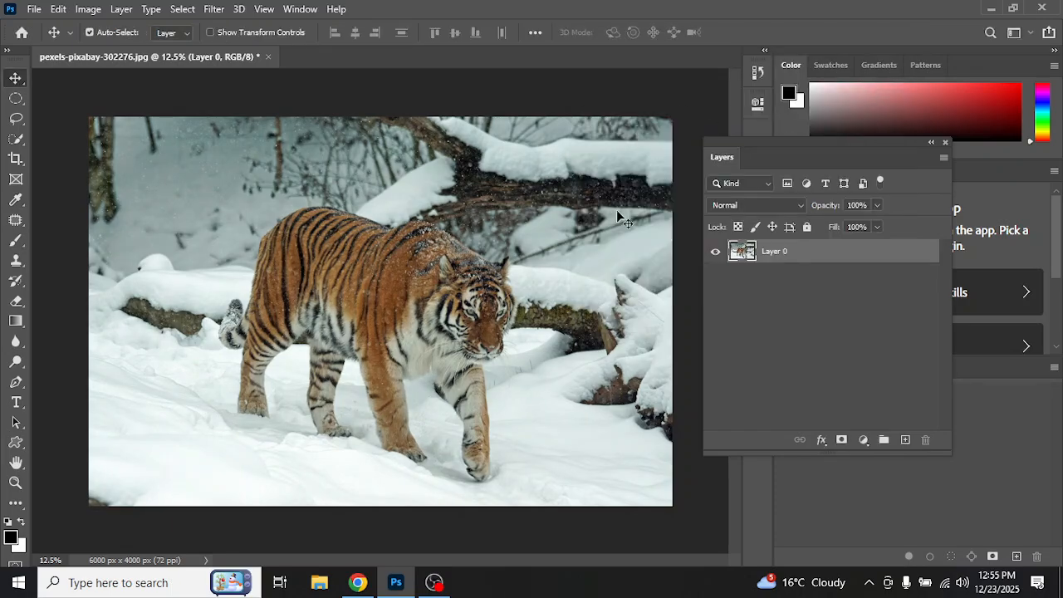
Step: Reopen Levels on the tiger layer and try Red channel midtones of 0.46 and 0.69
left_click(88, 9)
mouse_move(137, 49)
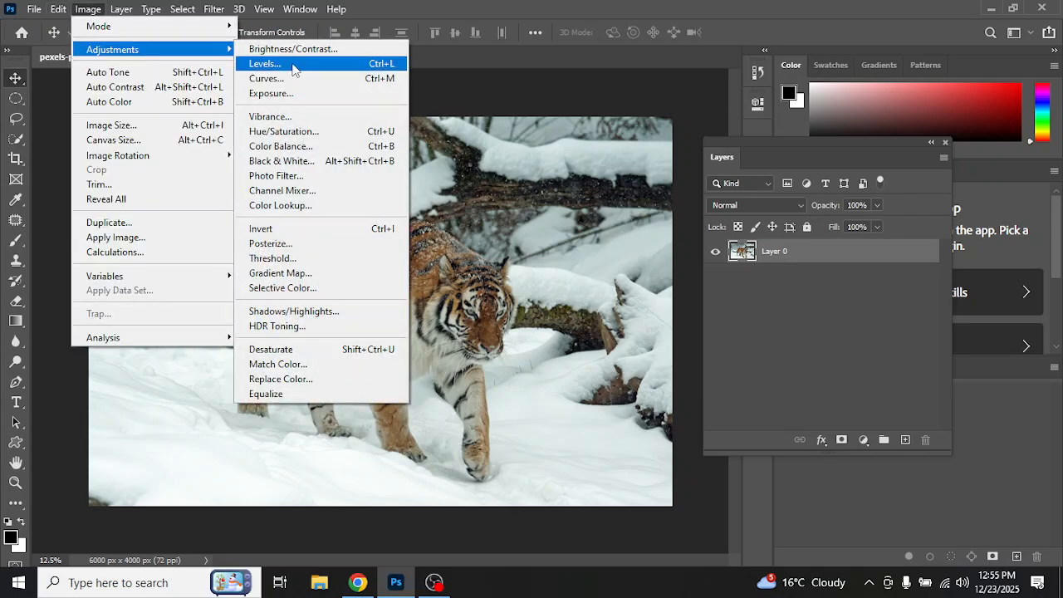
left_click(293, 65)
left_click(697, 114)
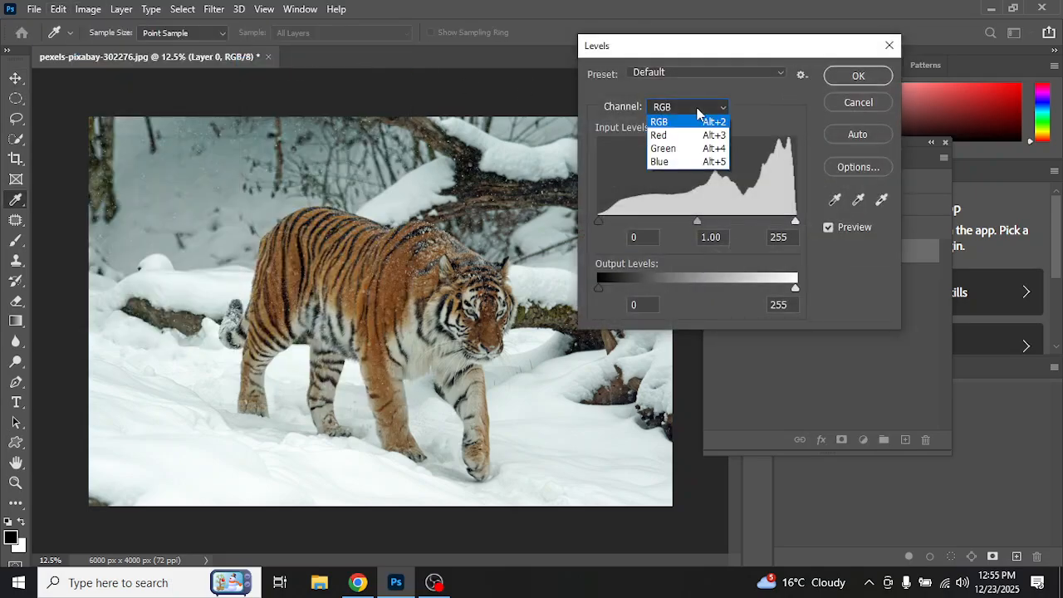
left_click(683, 138)
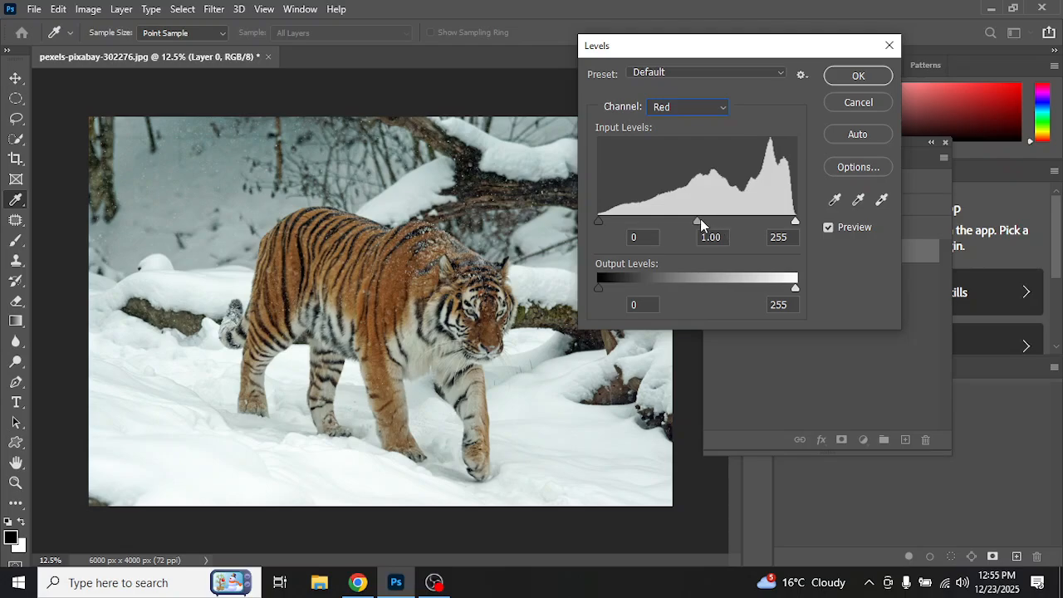
left_click_drag(697, 221, 736, 221)
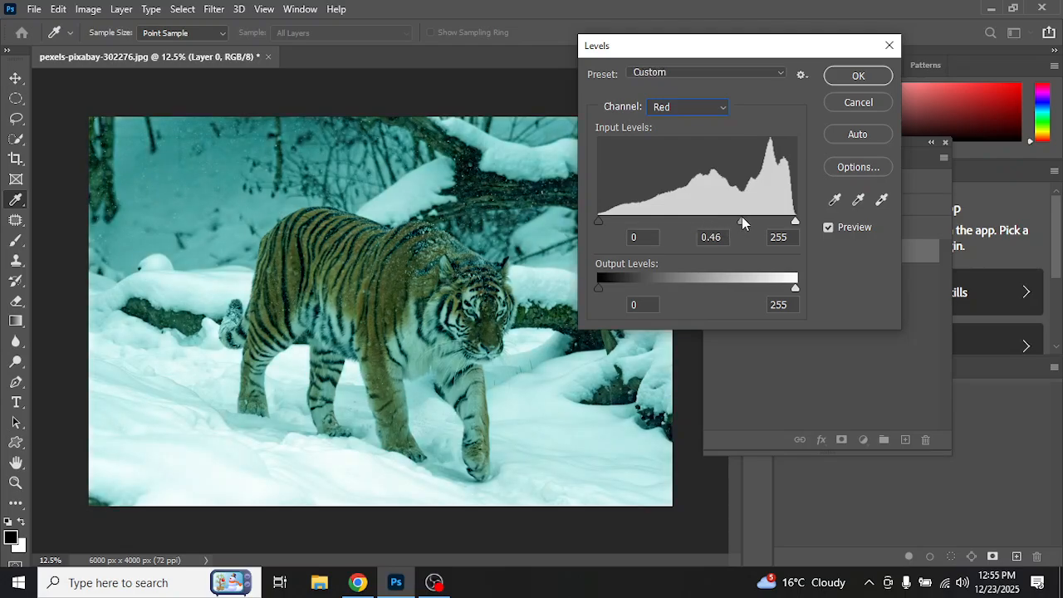
mouse_move(742, 221)
left_mouse_down()
mouse_move(781, 222)
mouse_move(647, 227)
mouse_move(741, 218)
mouse_move(698, 220)
mouse_move(723, 223)
left_mouse_up()
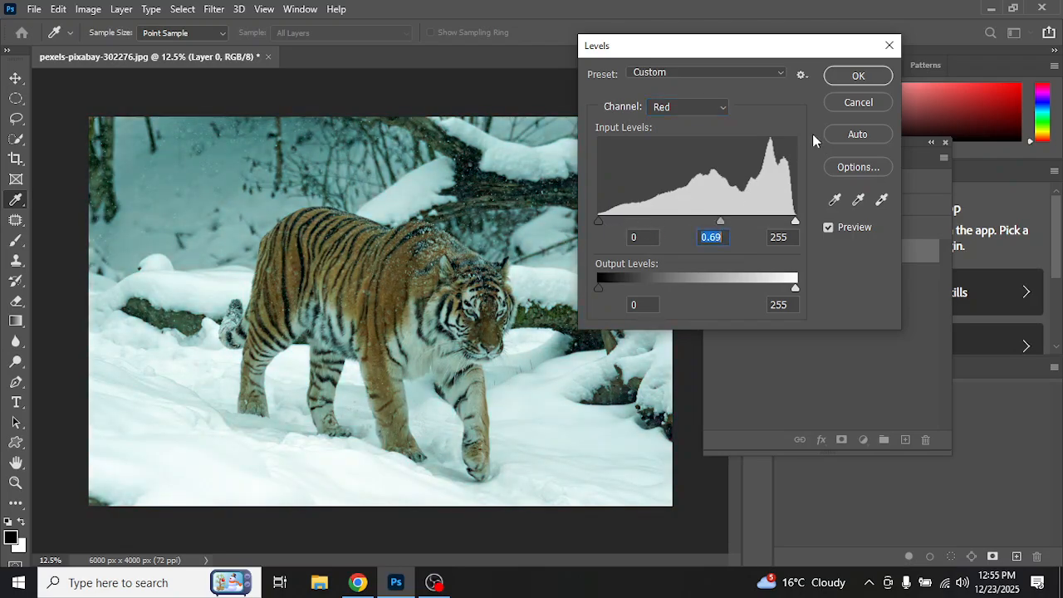
Step: Try Blue channel midtones of 0.64 in Levels and cancel the adjustment
left_click(690, 106)
left_click(681, 161)
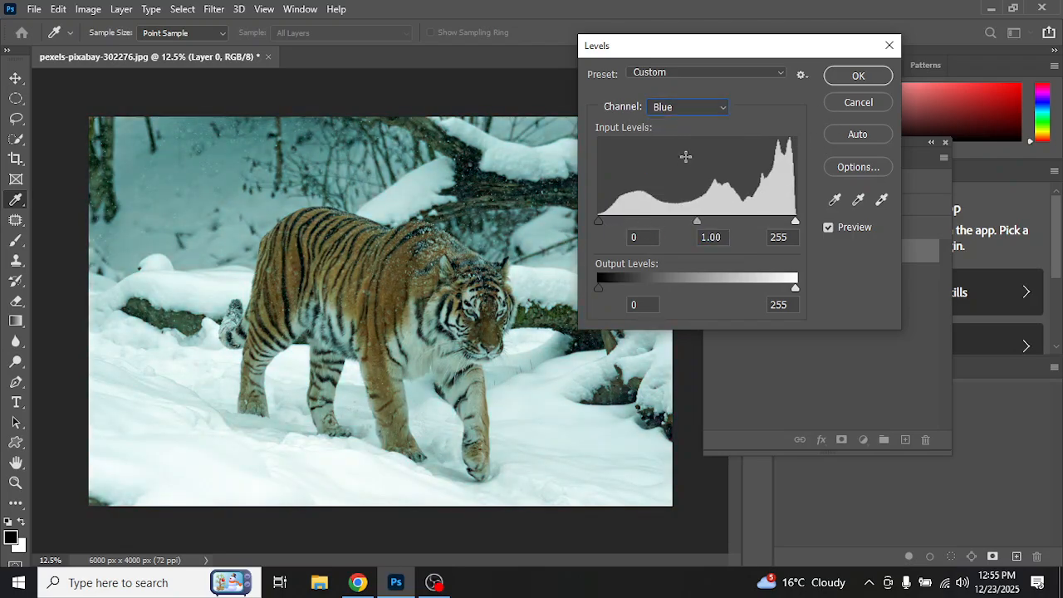
left_click_drag(671, 225, 733, 224)
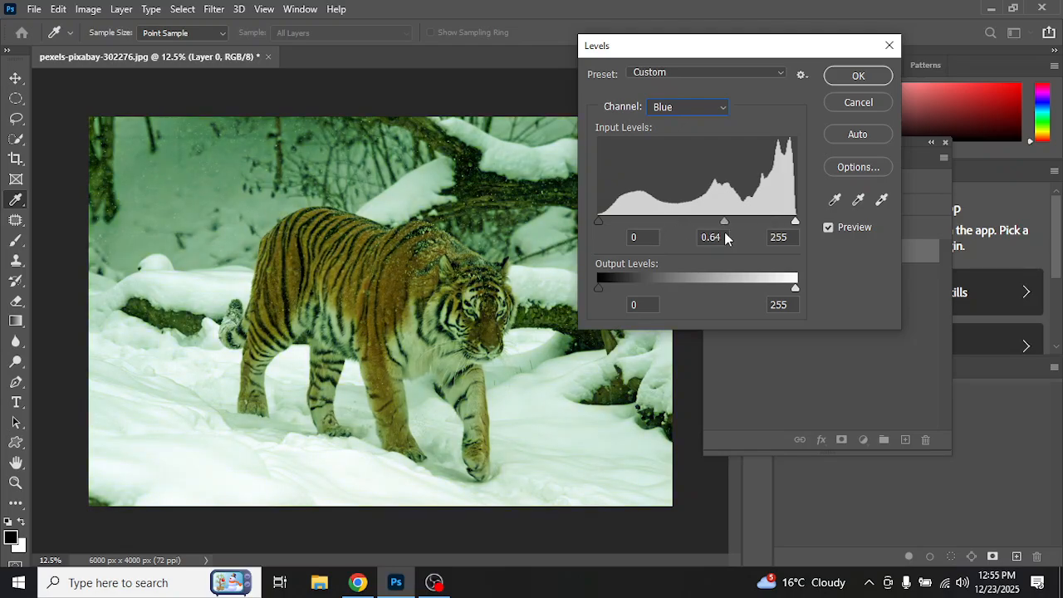
left_click(878, 108)
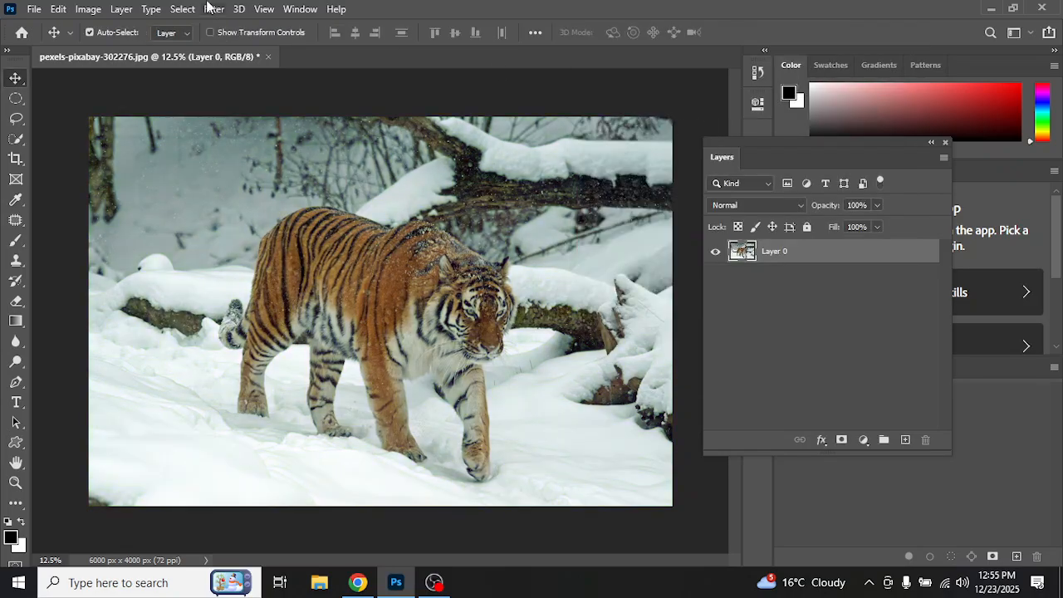
Step: Open Curves on the tiger layer, try lowering the RGB curve to output 118 at input 174, and return the point to the diagonal
left_click(88, 8)
mouse_move(137, 48)
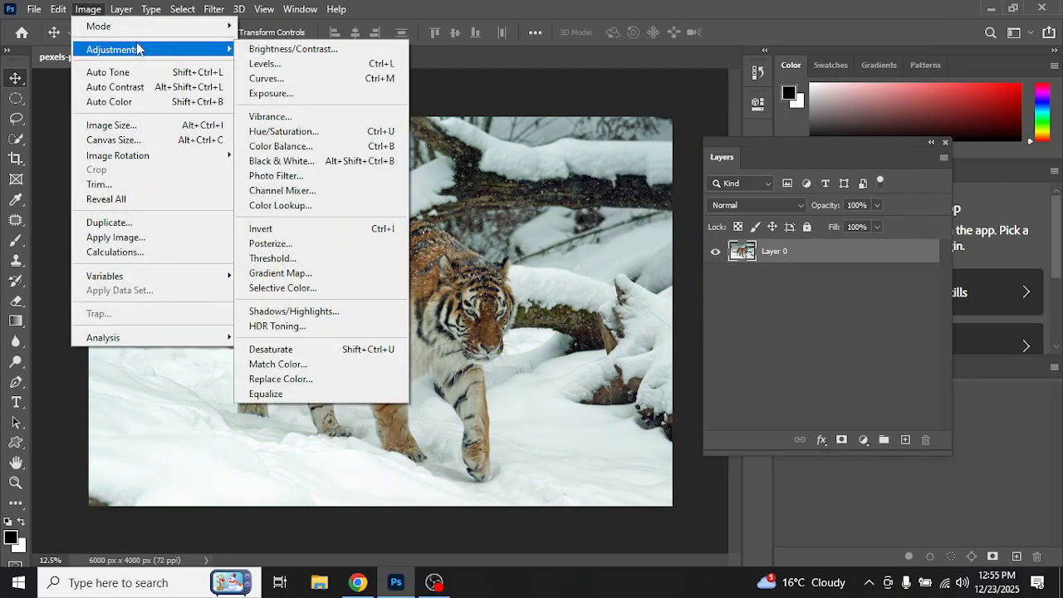
left_click(291, 80)
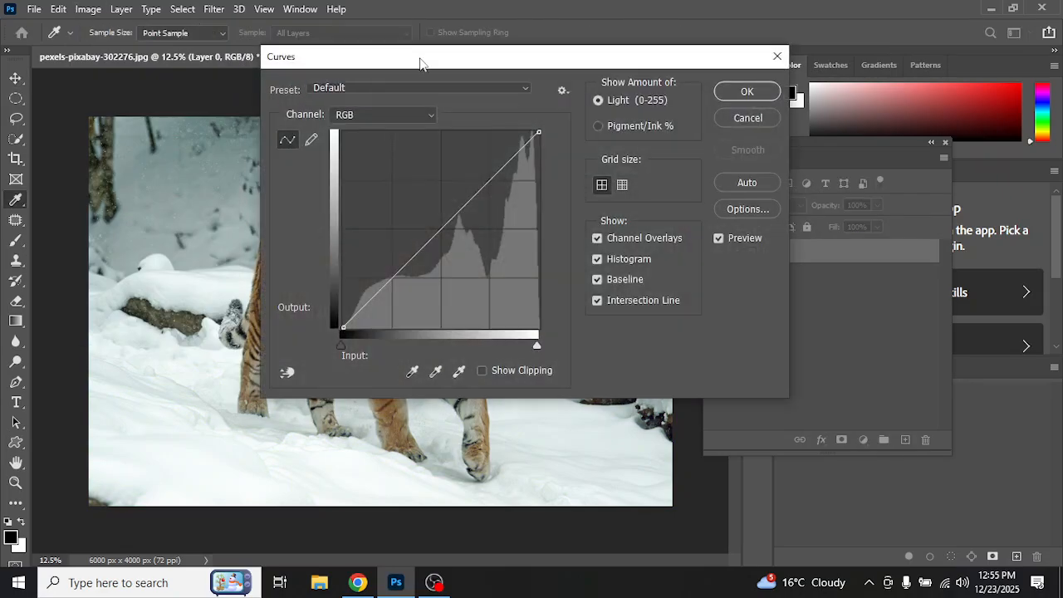
left_click_drag(442, 65, 727, 70)
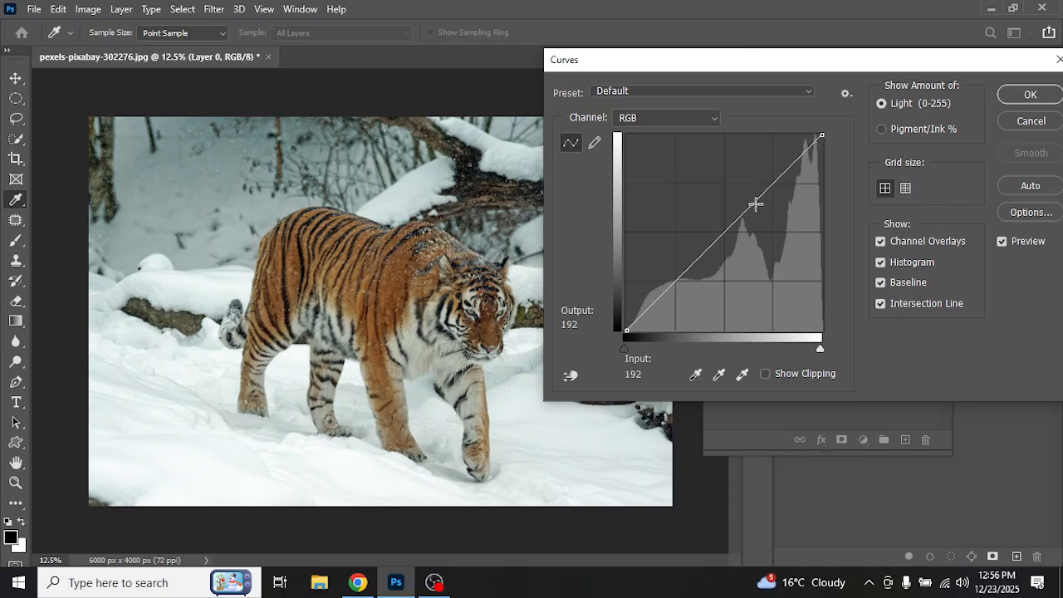
left_click(724, 231)
left_click_drag(724, 230, 758, 237)
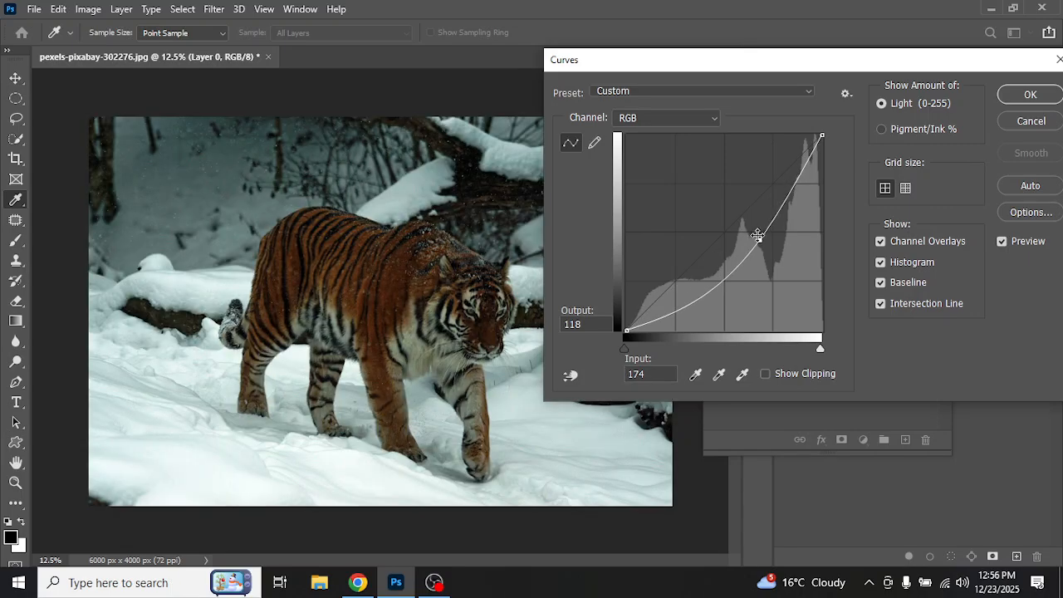
left_click_drag(757, 236, 738, 212)
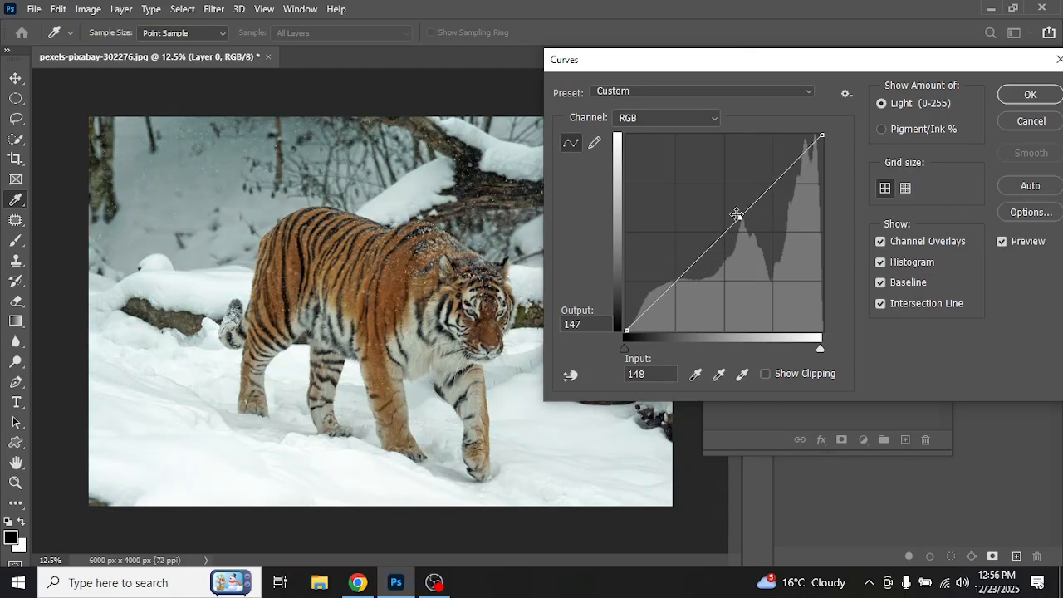
left_click_drag(740, 219, 774, 179)
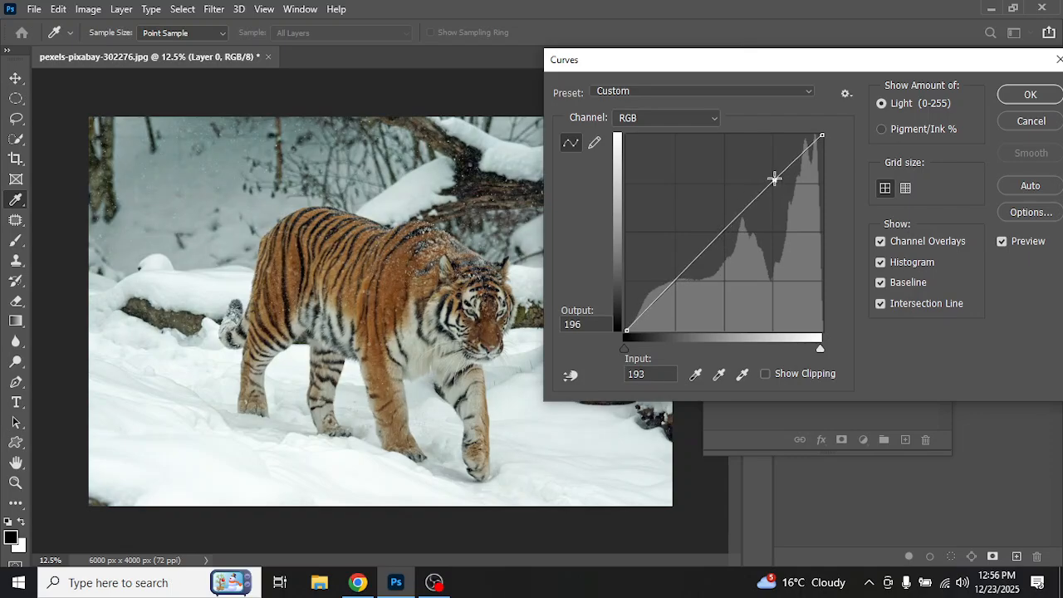
Step: Try an S-shaped RGB curve with input/output points 100/72 and 184/201, plus the automatic correction, and cancel Curves
left_click(693, 259)
left_click_drag(696, 265, 704, 276)
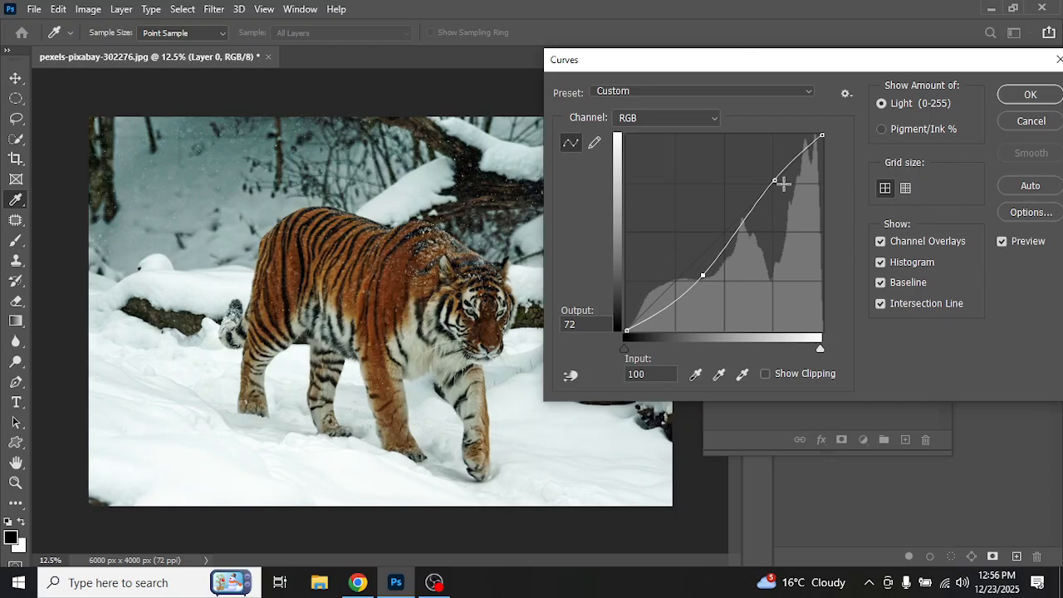
left_click_drag(774, 179, 770, 177)
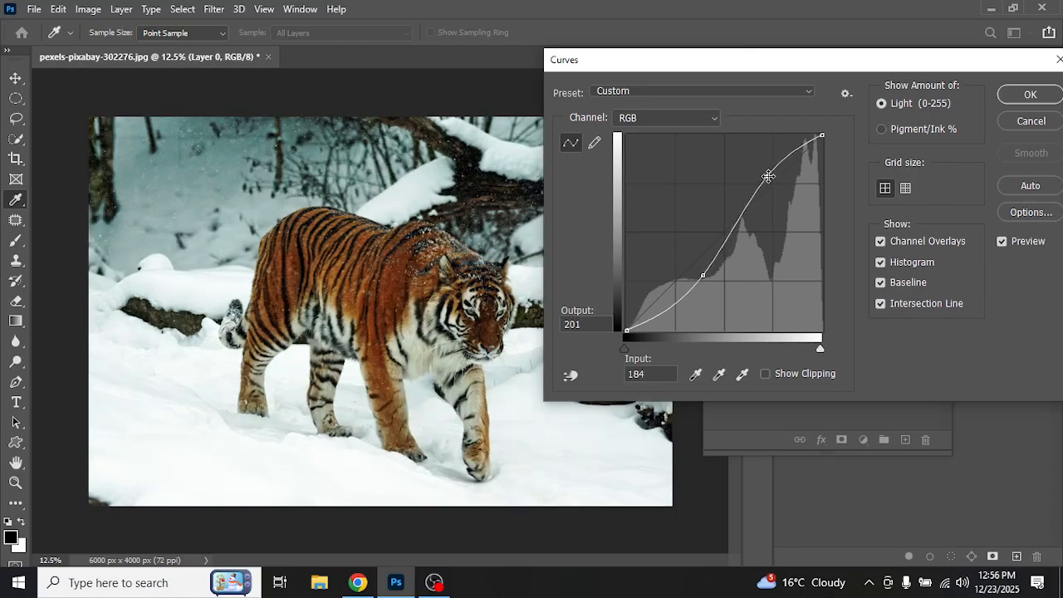
left_click_drag(748, 66, 796, 39)
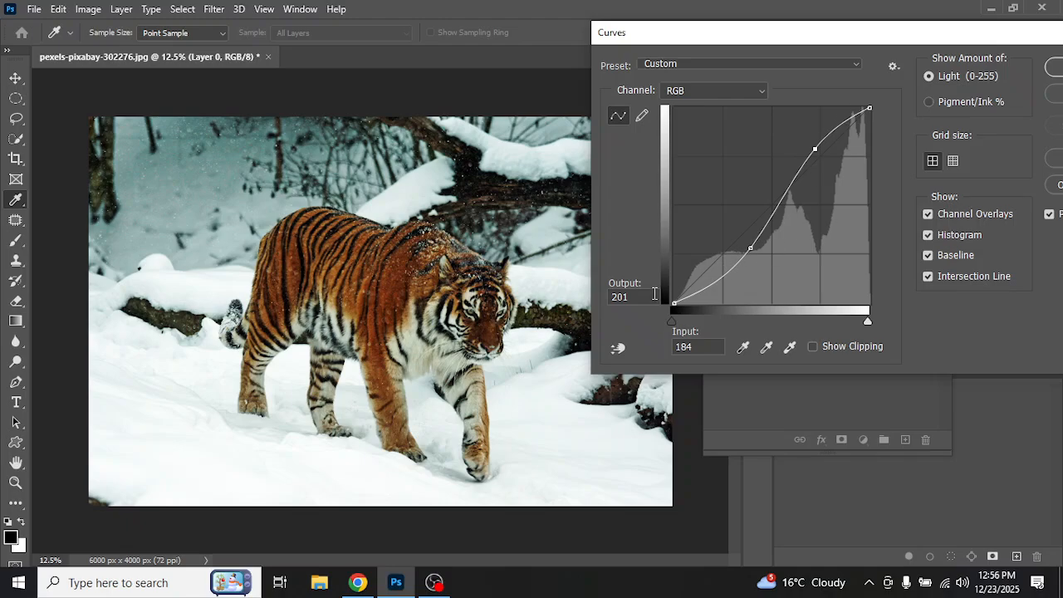
left_click_drag(826, 34, 692, 43)
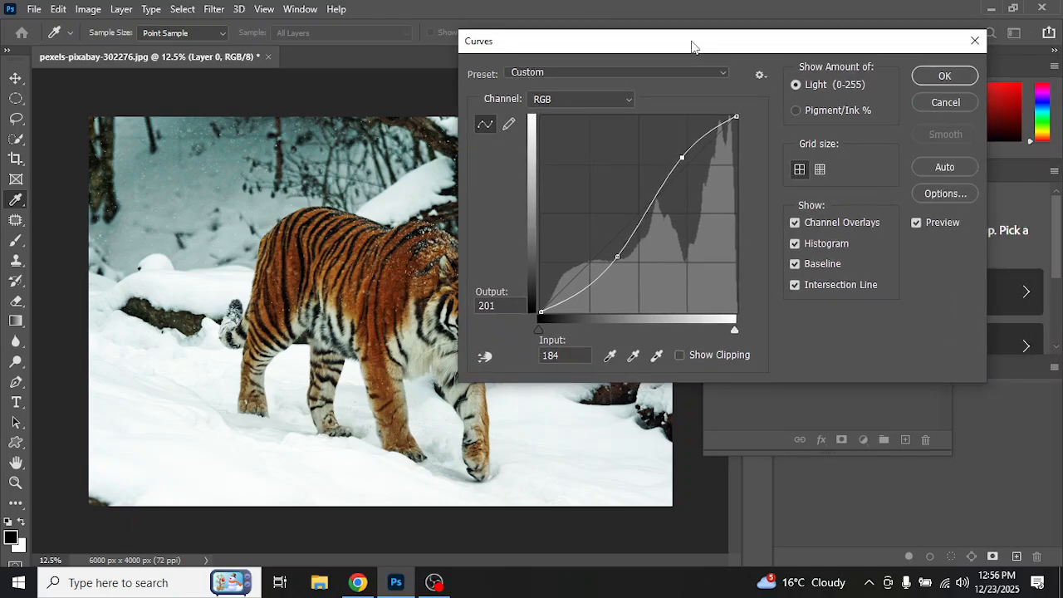
left_click(926, 170)
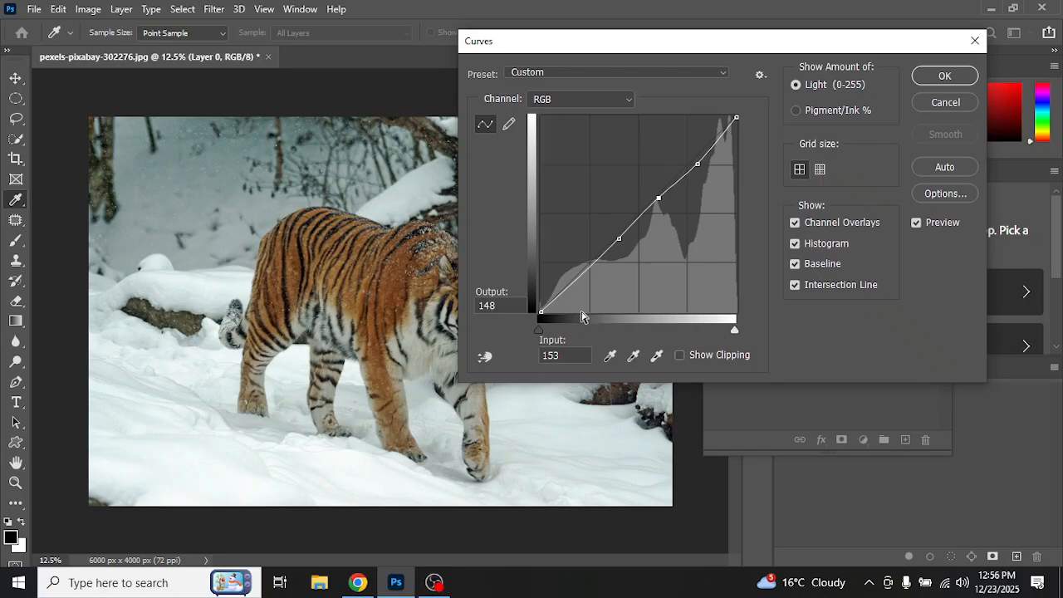
left_click(945, 102)
Step: Reopen Curves on the tiger layer and apply an S-shaped RGB curve with its upper point at input 181, output 200
left_click(87, 10)
mouse_move(124, 48)
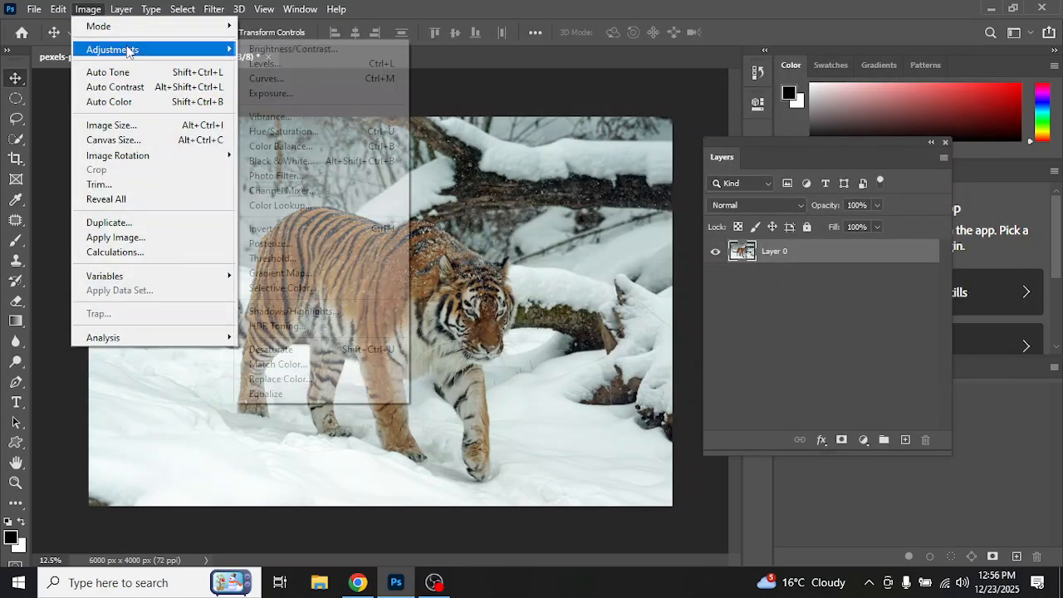
left_click(301, 79)
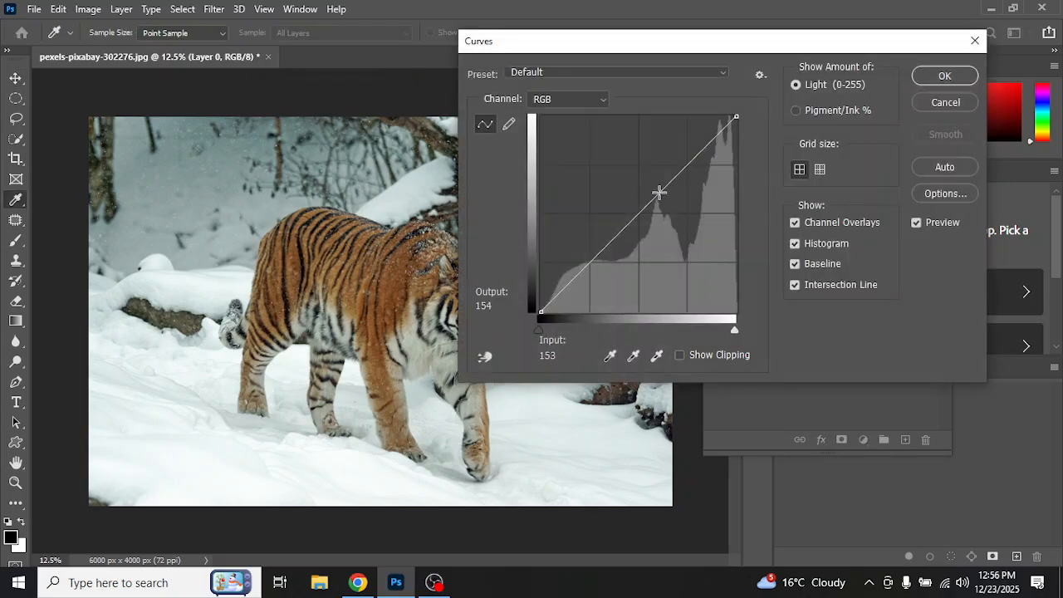
left_click(689, 163)
left_click_drag(593, 267, 598, 276)
left_click_drag(688, 164, 679, 157)
left_click_drag(637, 46, 722, 31)
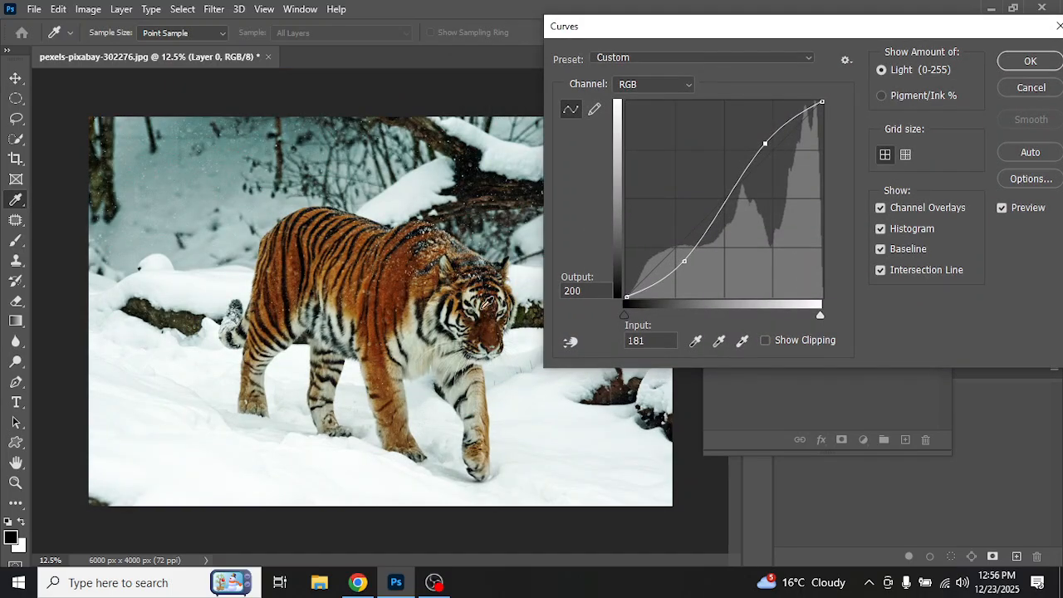
left_click(1023, 64)
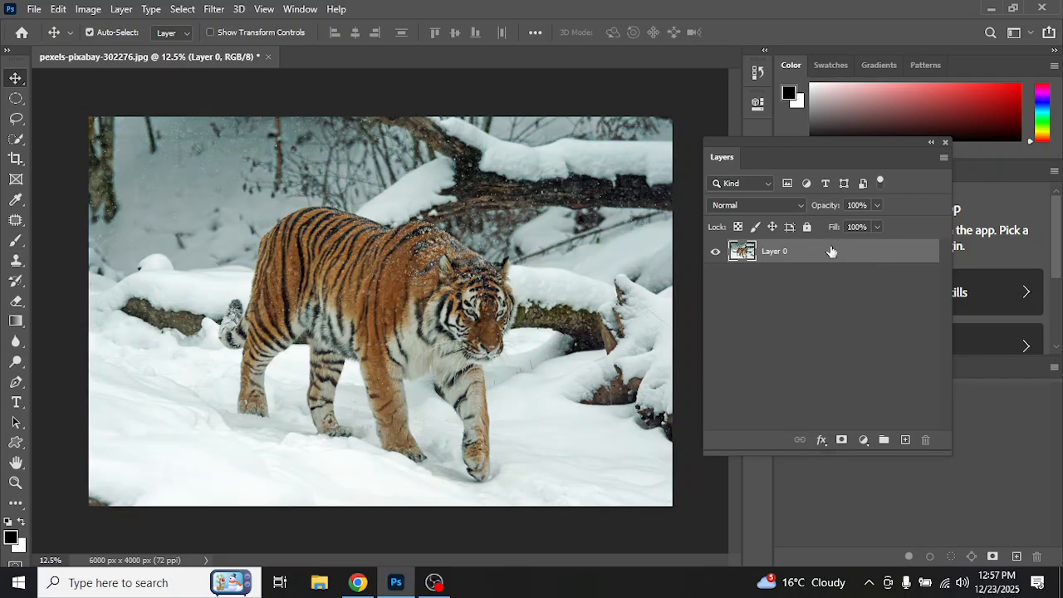
Step: Convert the tiger layer to a Smart Object and apply an S-shaped Curves adjustment with input/output points 169/195 and 68/58
right_click(838, 254)
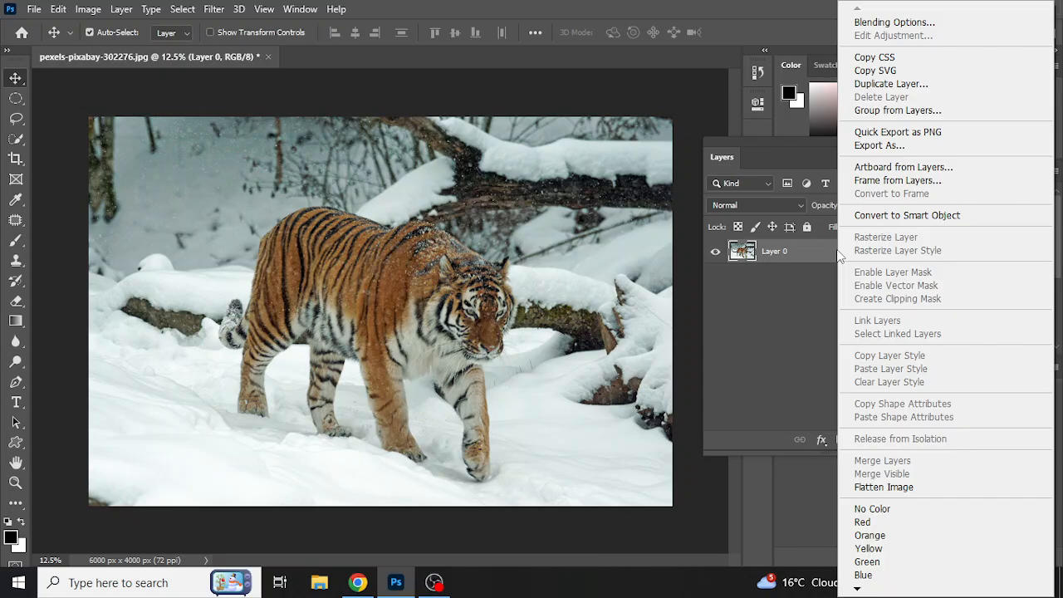
left_click(932, 215)
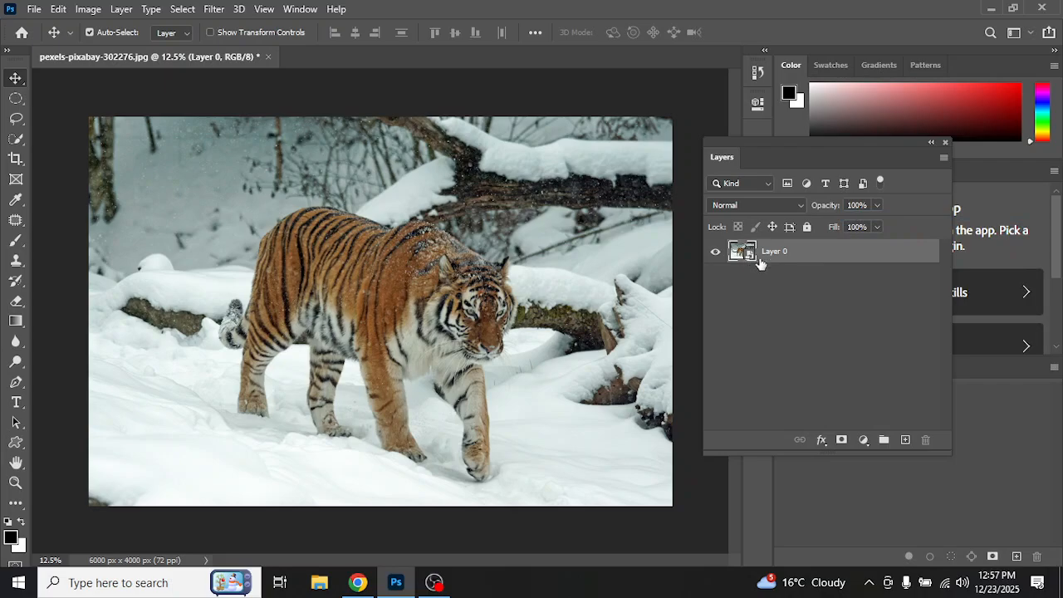
left_click(88, 9)
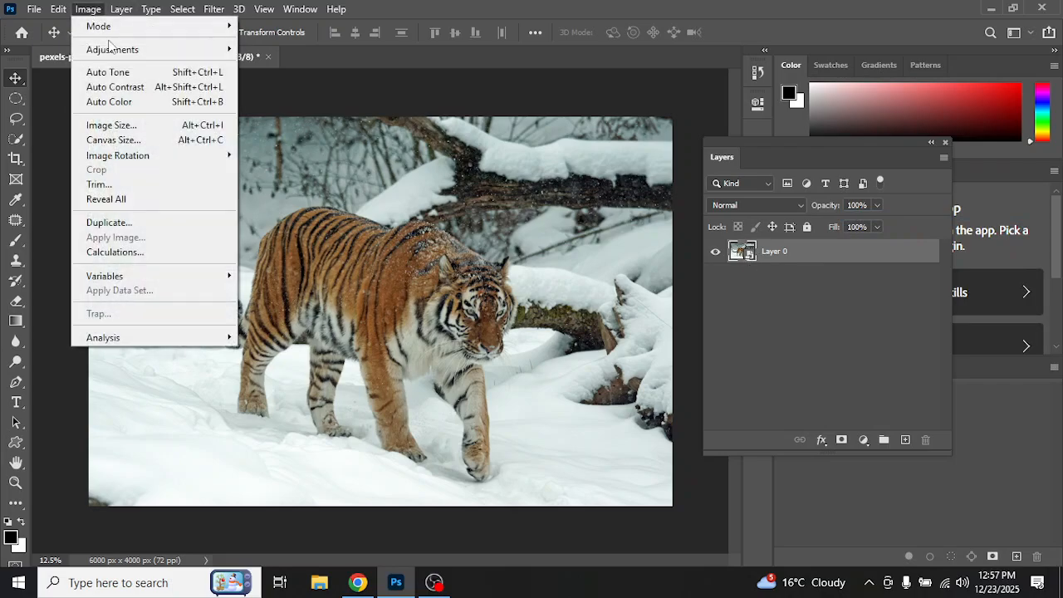
mouse_move(127, 50)
left_click(292, 79)
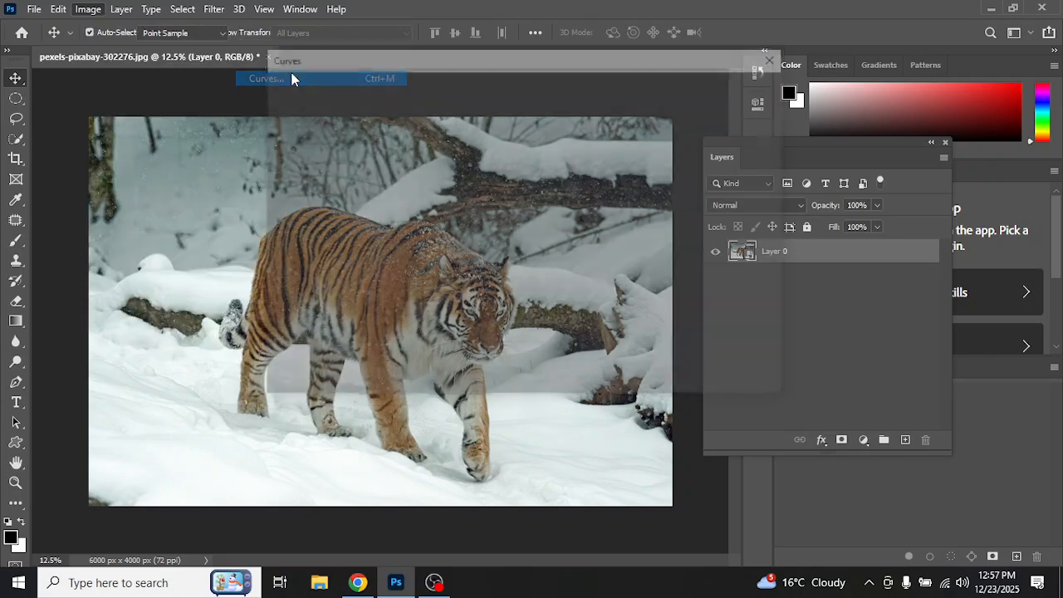
left_click_drag(510, 60, 746, 38)
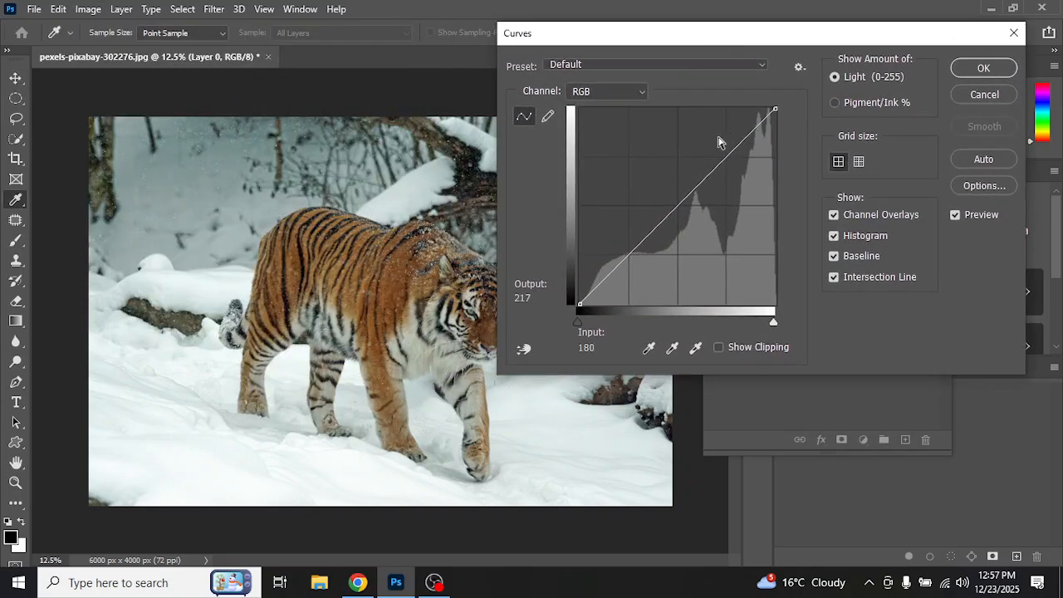
left_click_drag(728, 155, 709, 153)
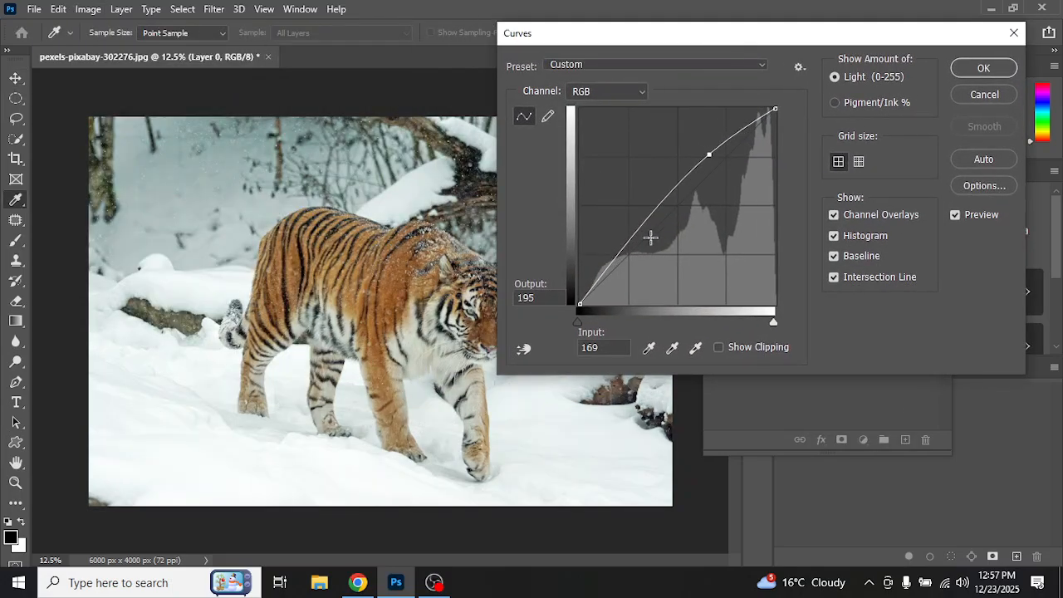
left_click_drag(622, 249, 632, 255)
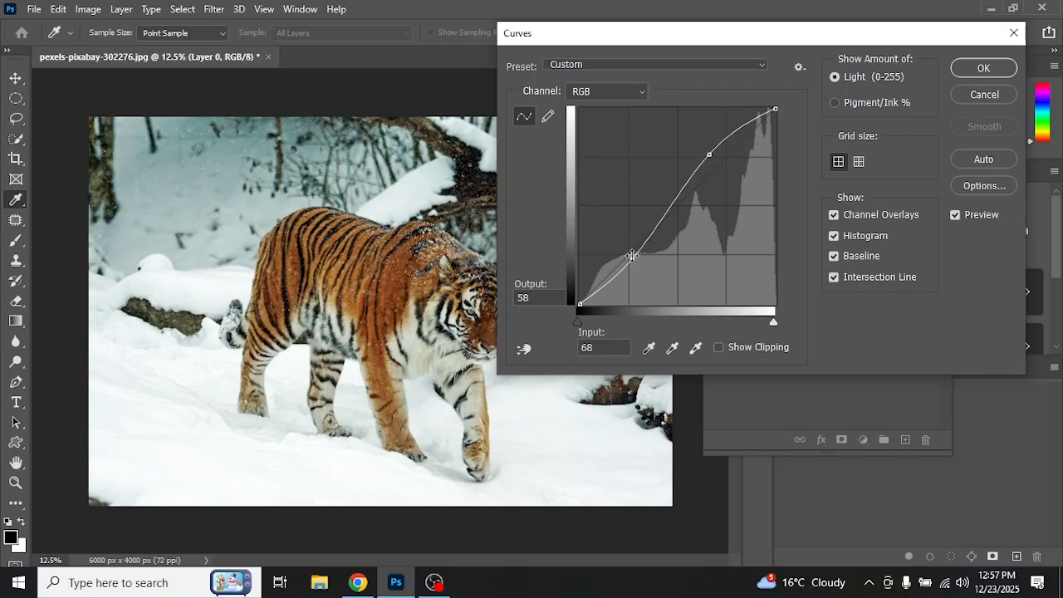
left_click(983, 68)
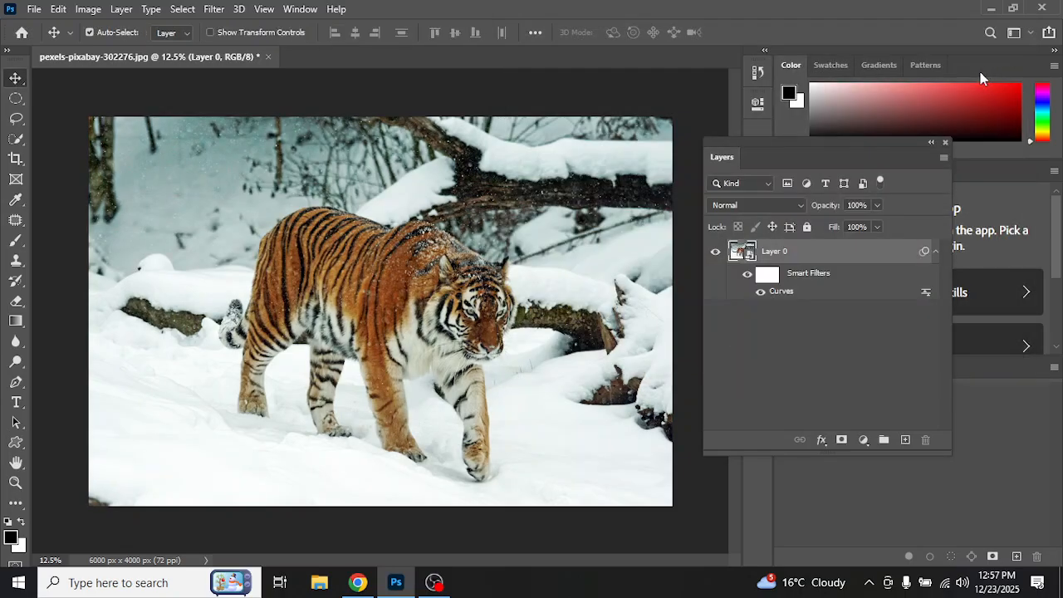
Step: Compare the image with the Curves smart filter off and on, and inspect its blending options and curve settings without changing them
left_click(760, 293)
left_click(760, 293)
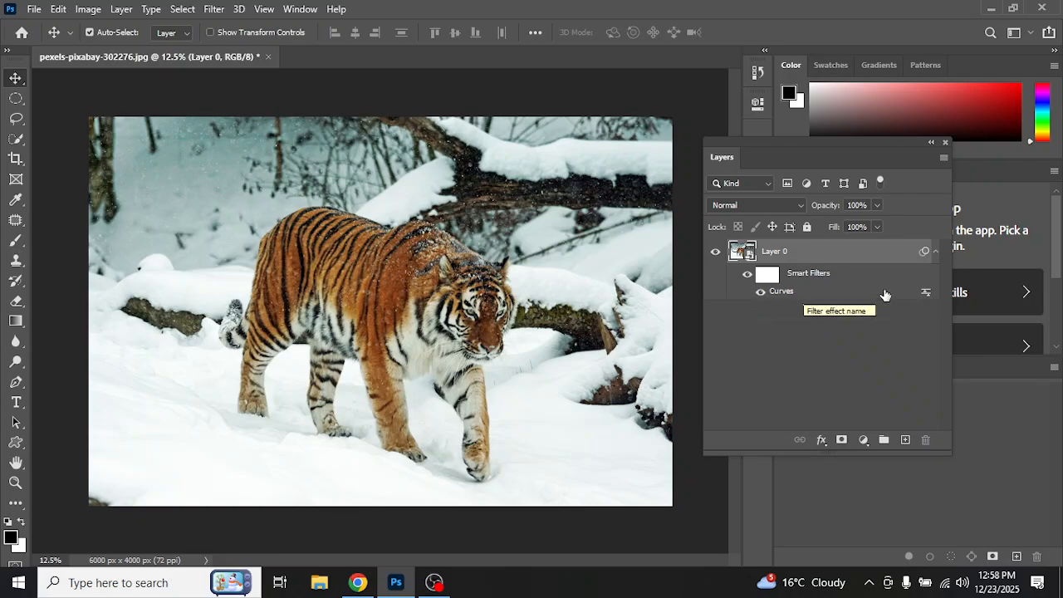
double_click(928, 296)
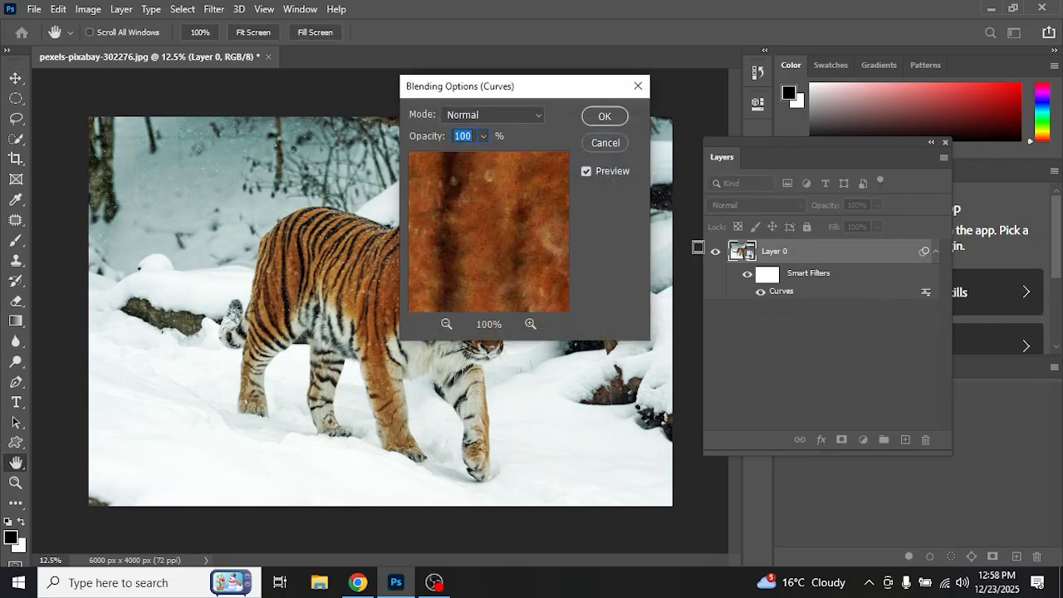
left_click(613, 143)
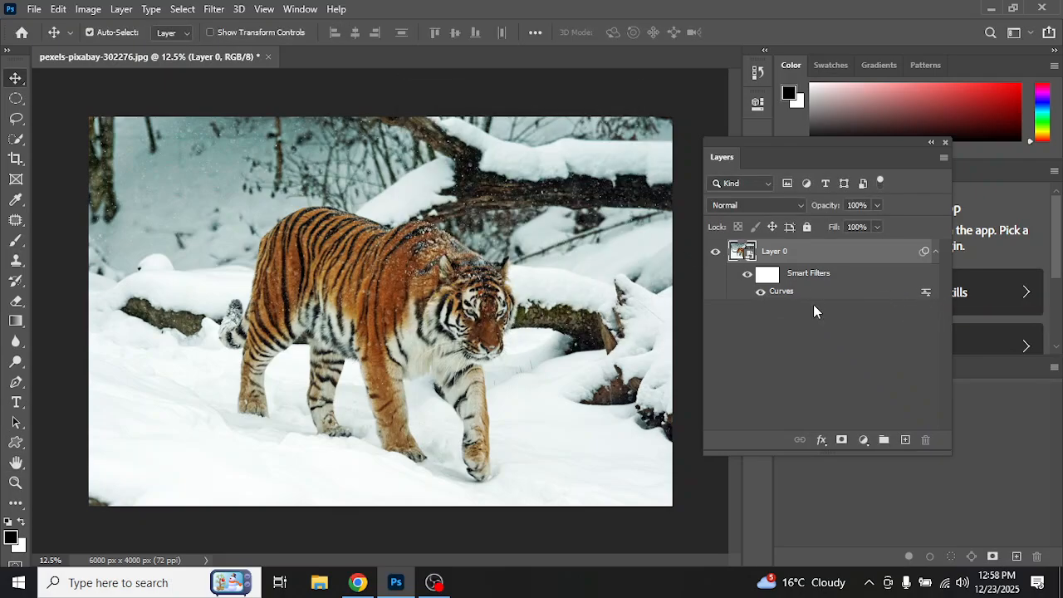
double_click(812, 293)
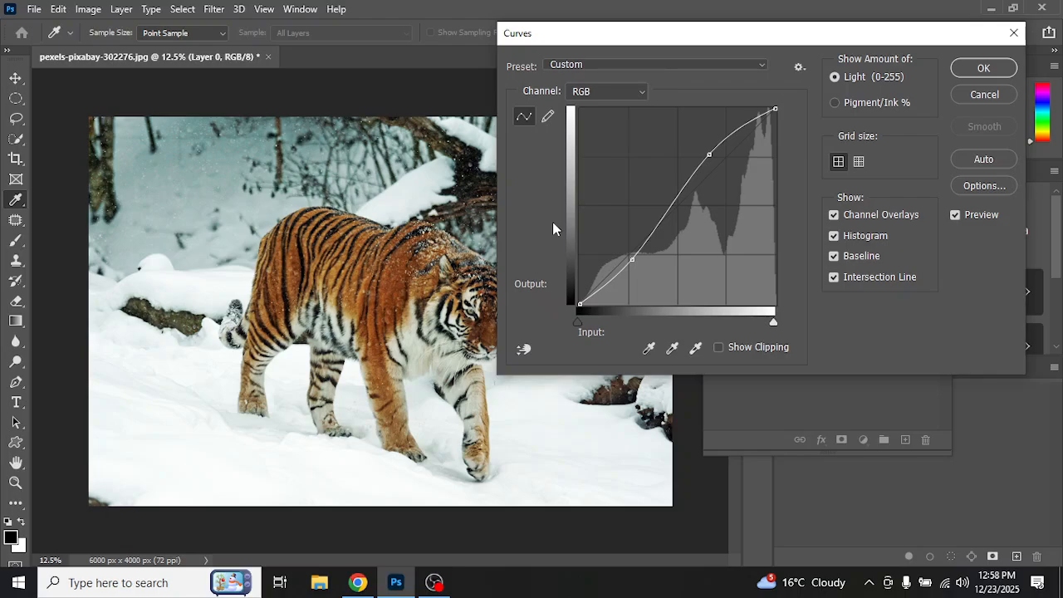
left_click(983, 96)
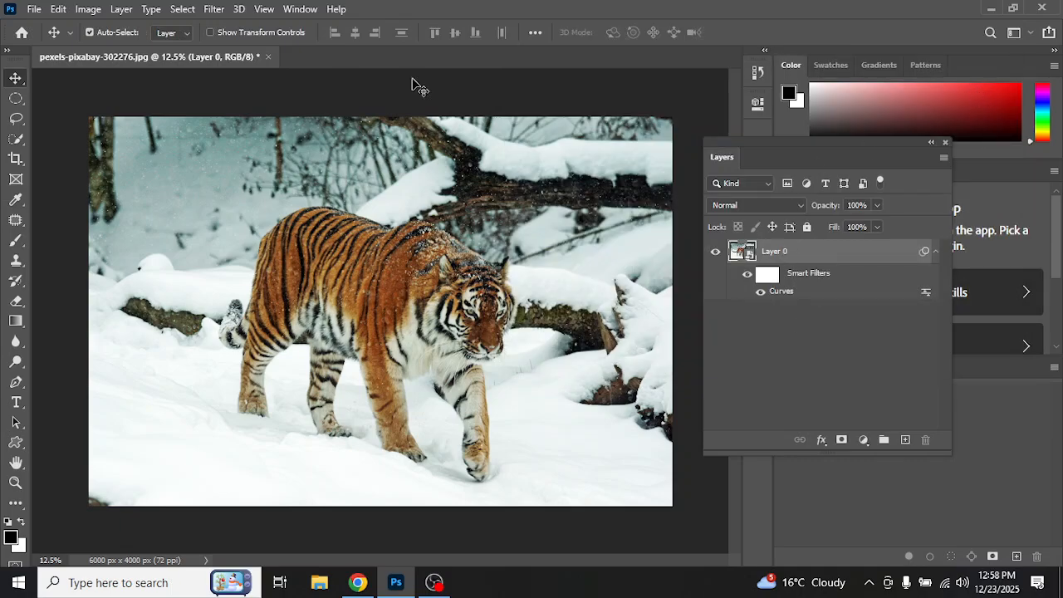
Step: Add a Brightness/Contrast adjustment to the tiger Smart Object with brightness -18 and contrast 100
left_click(88, 10)
mouse_move(154, 50)
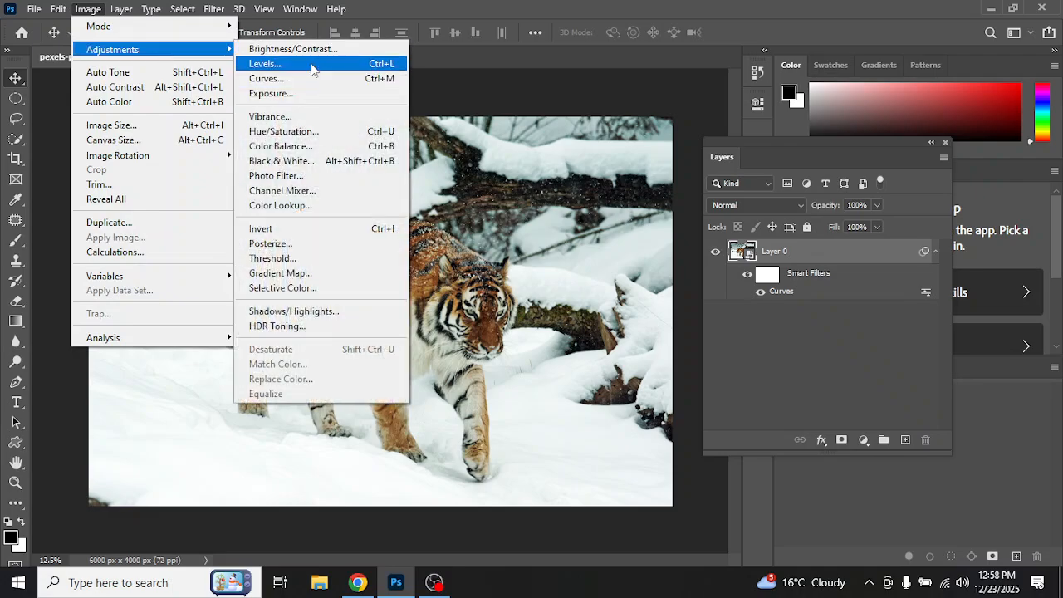
left_click(314, 49)
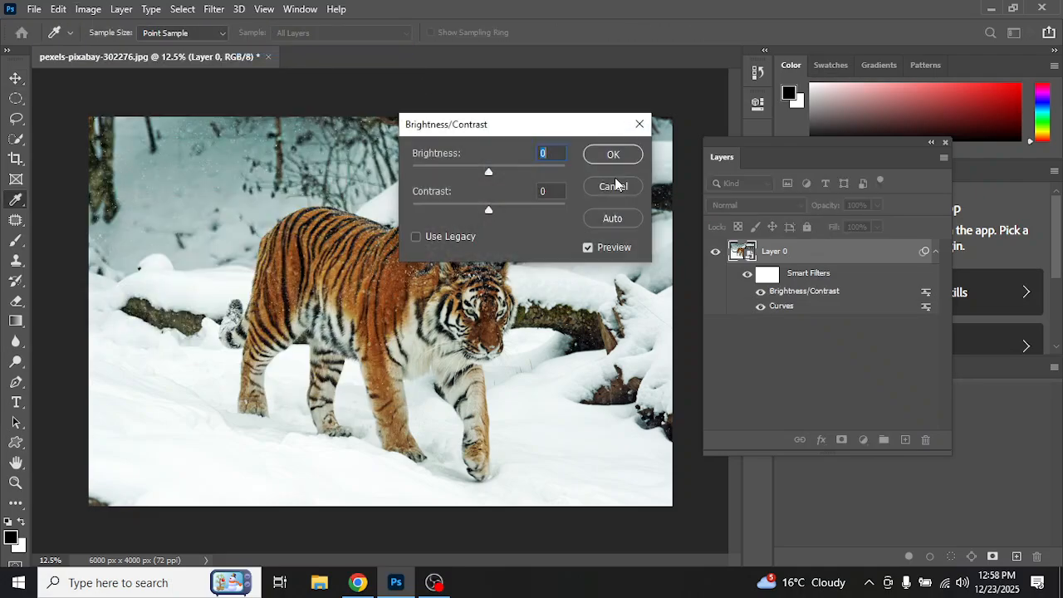
left_click_drag(523, 129, 654, 93)
mouse_move(619, 137)
left_mouse_down()
mouse_move(653, 141)
mouse_move(634, 139)
left_mouse_up()
left_click_drag(618, 174, 696, 171)
left_click_drag(634, 137, 610, 138)
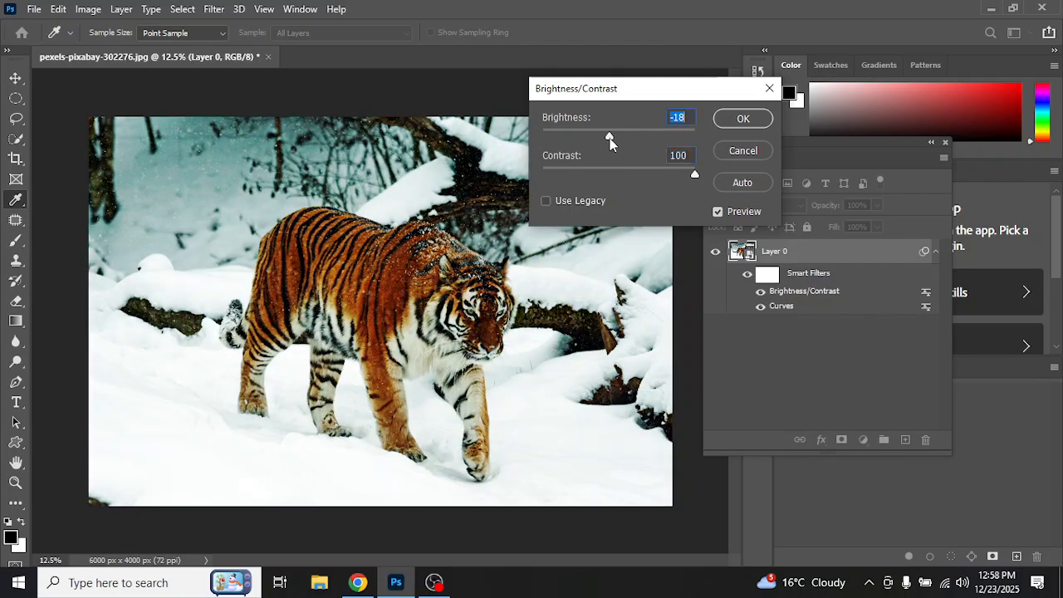
left_click(745, 116)
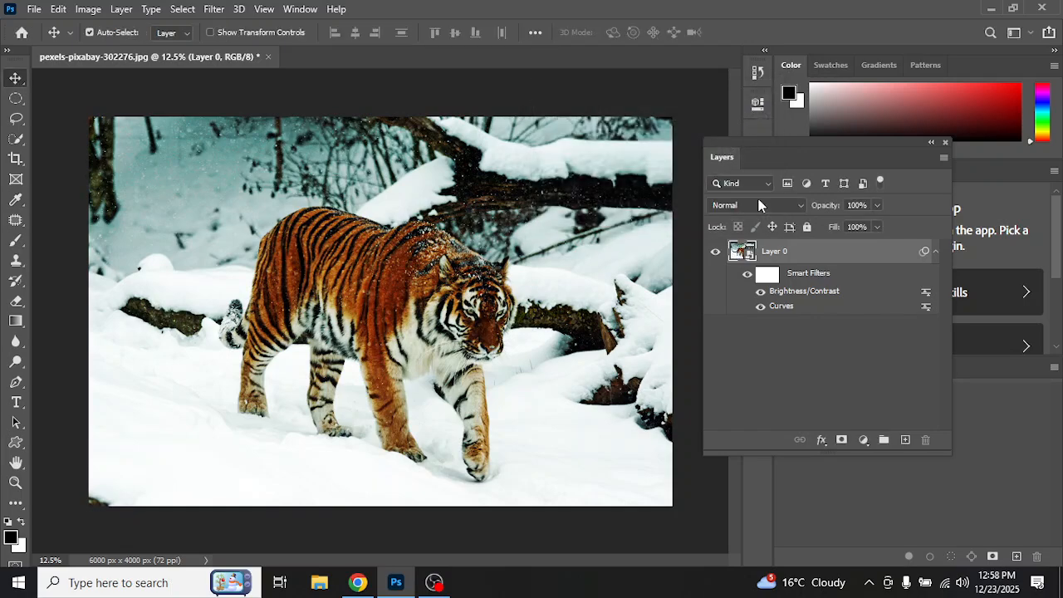
Step: Inspect the settings of the Brightness/Contrast and Curves smart filters on the tiger layer without changing them
double_click(828, 295)
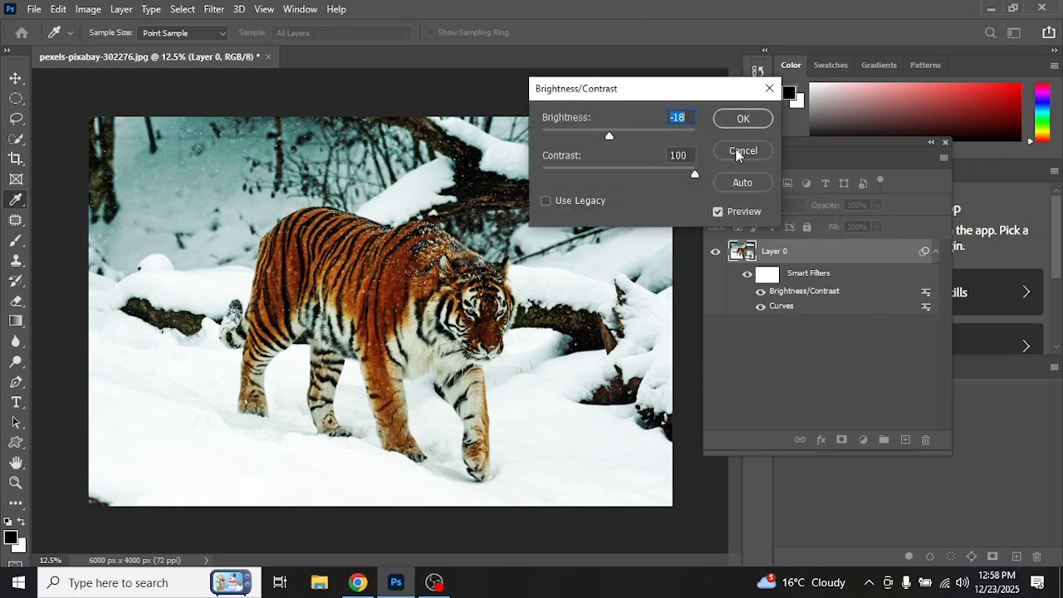
left_click(742, 150)
double_click(790, 306)
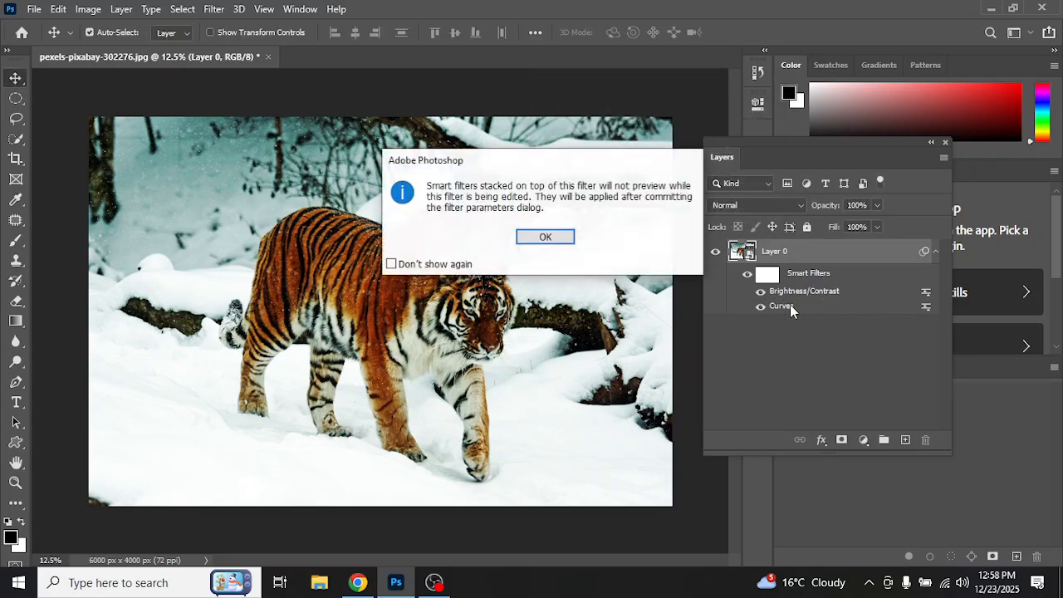
left_click(552, 240)
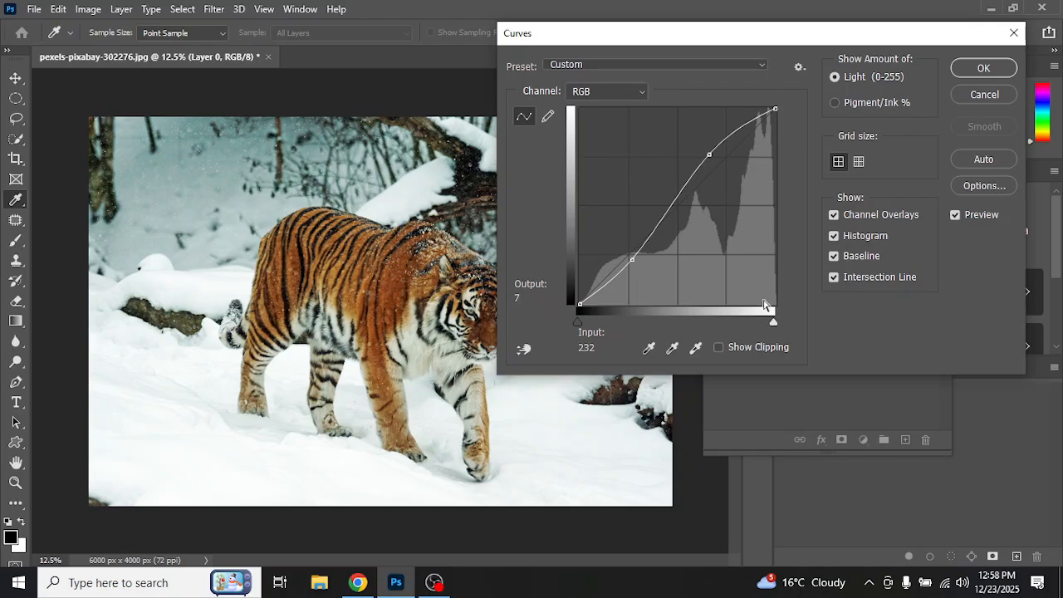
left_click(992, 94)
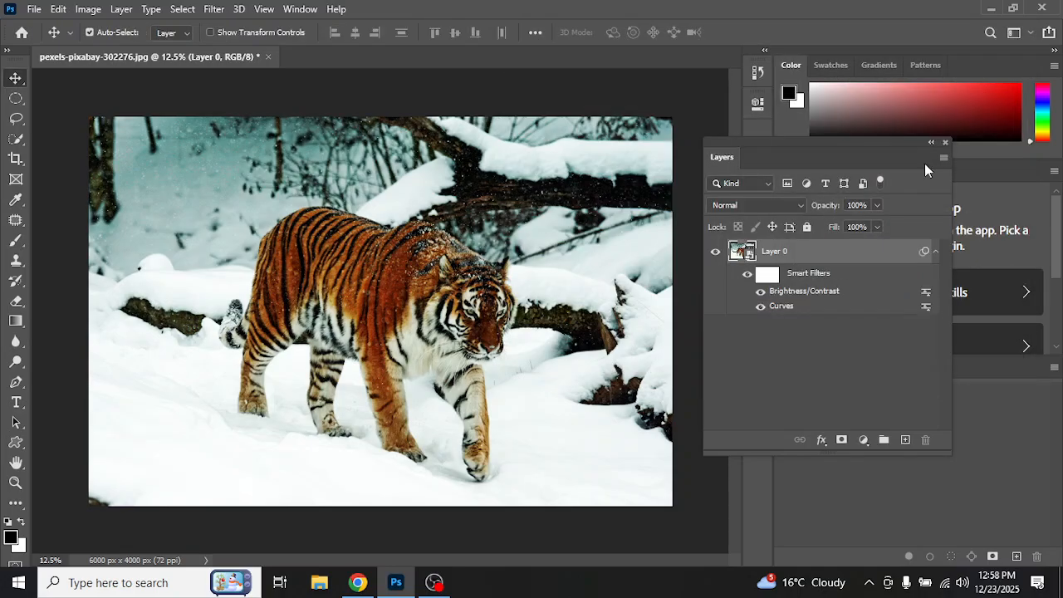
Step: Compare the image with the Brightness/Contrast filter, the Curves filter and all smart filters switched off and back on
left_click(761, 291)
left_click(761, 291)
left_click(761, 308)
left_click(761, 307)
left_click(747, 277)
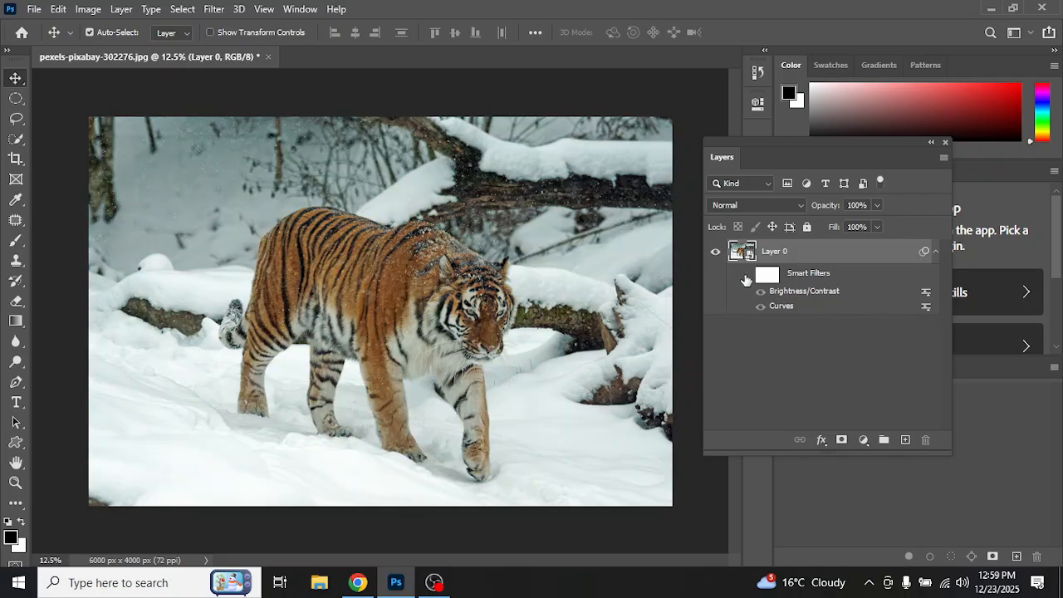
left_click(747, 277)
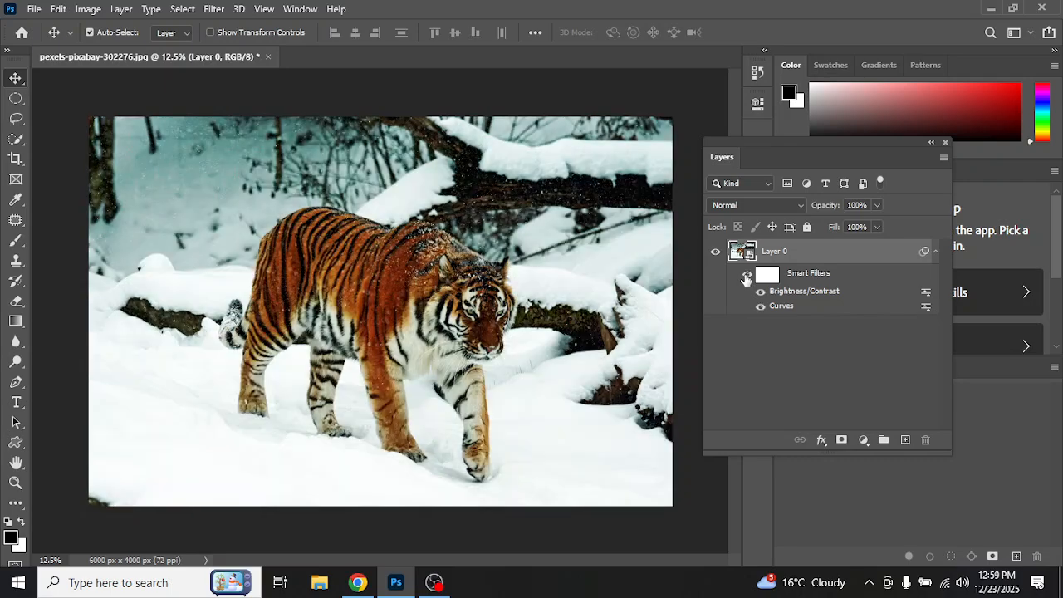
Step: Delete the filter mask from the tiger Smart Object and clear all its smart filters
right_click(802, 279)
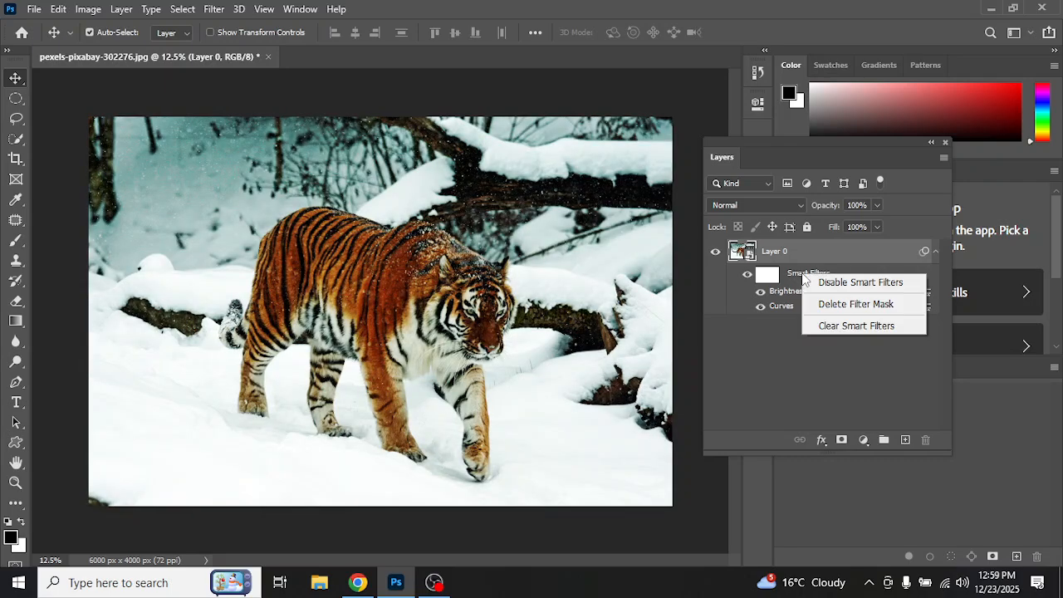
left_click(872, 307)
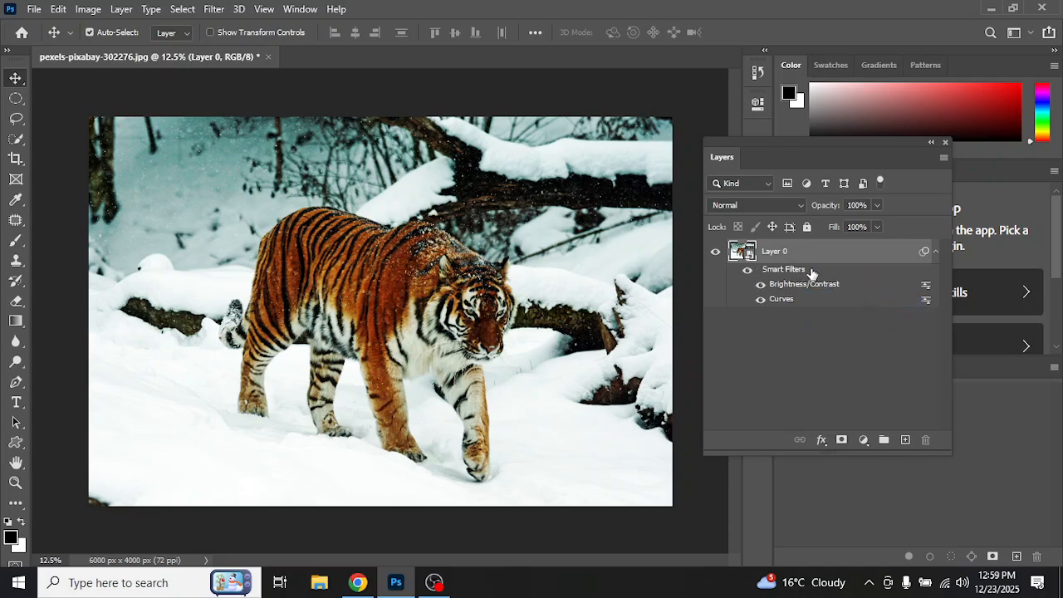
right_click(796, 272)
left_click(876, 323)
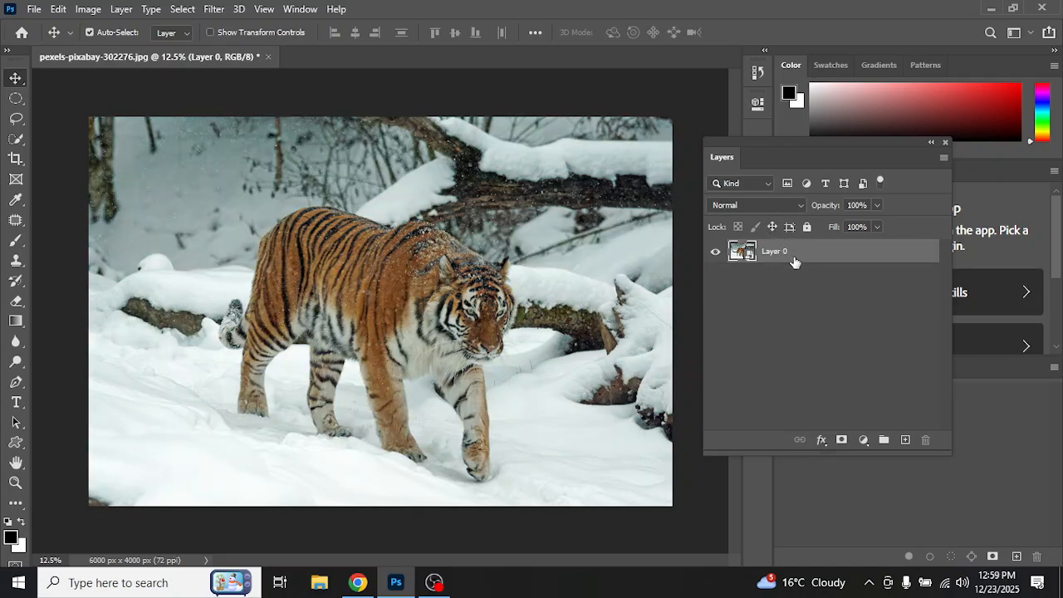
Step: Open the tiger Smart Object's contents and convert the layer inside to a Smart Object
double_click(768, 254)
key("Return")
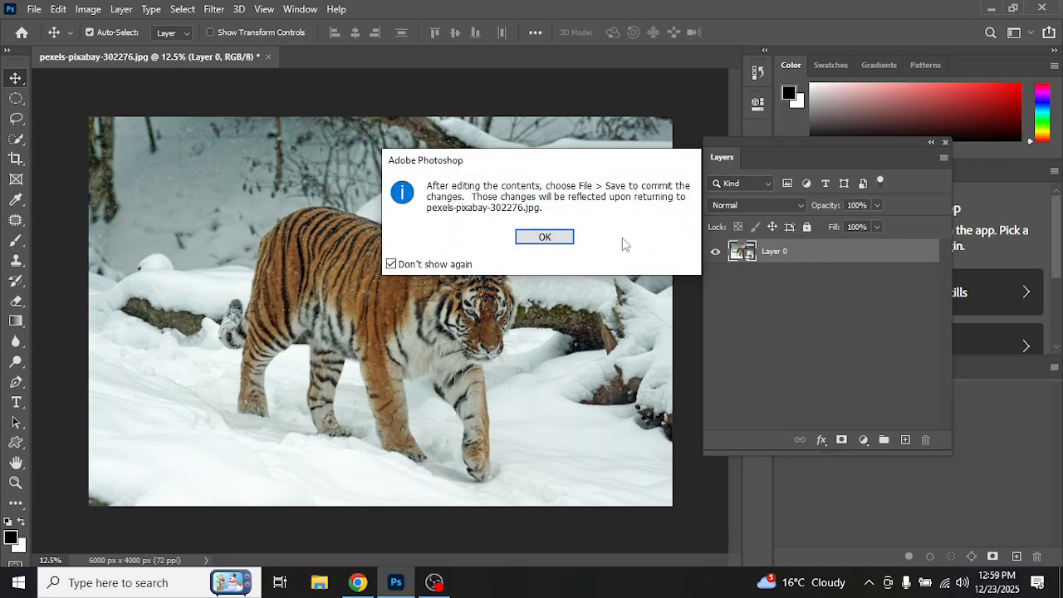
left_click(545, 237)
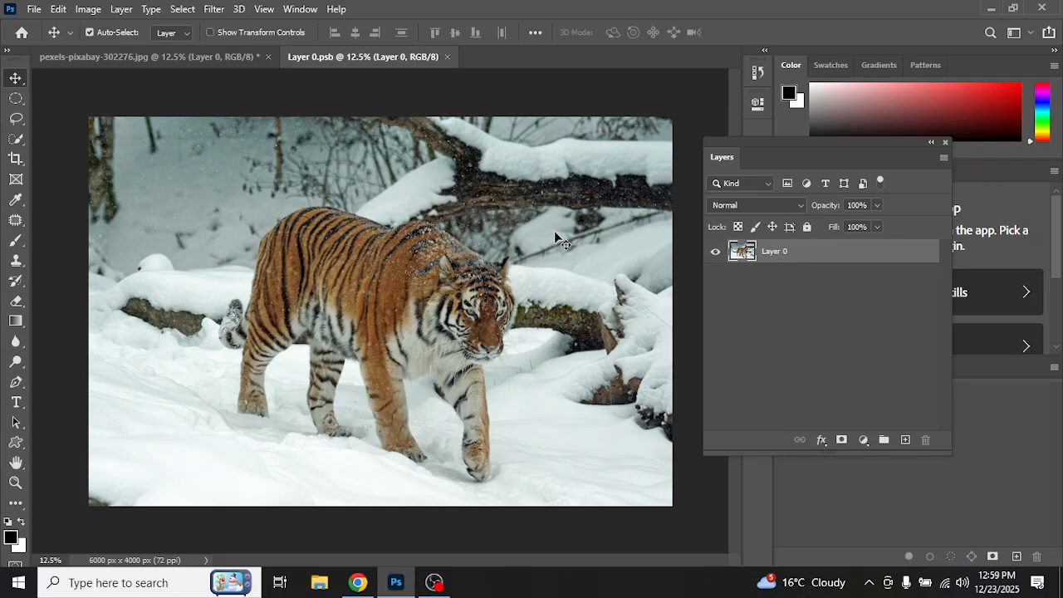
right_click(755, 253)
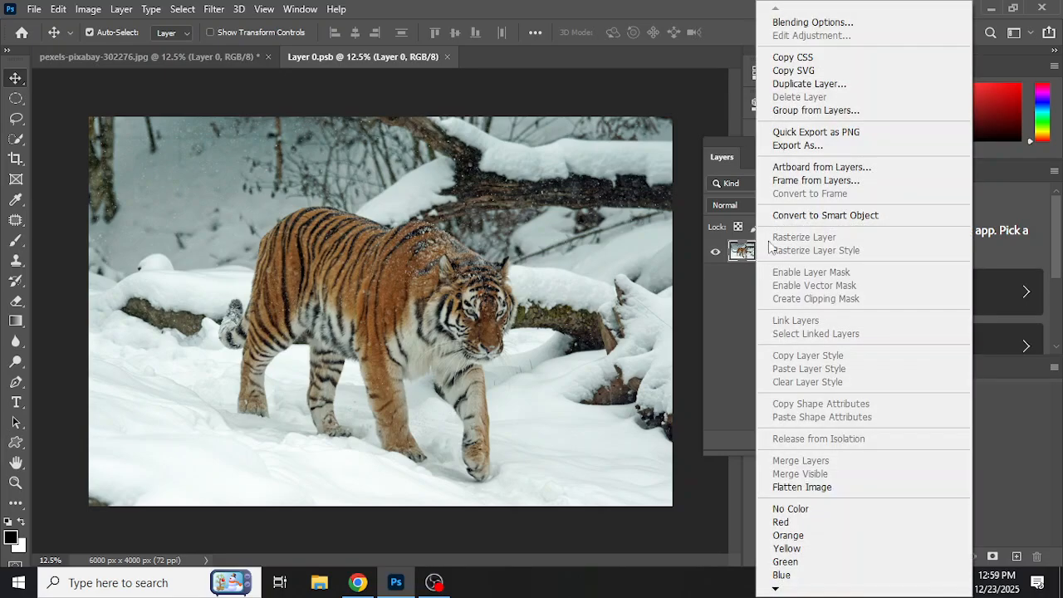
left_click(825, 213)
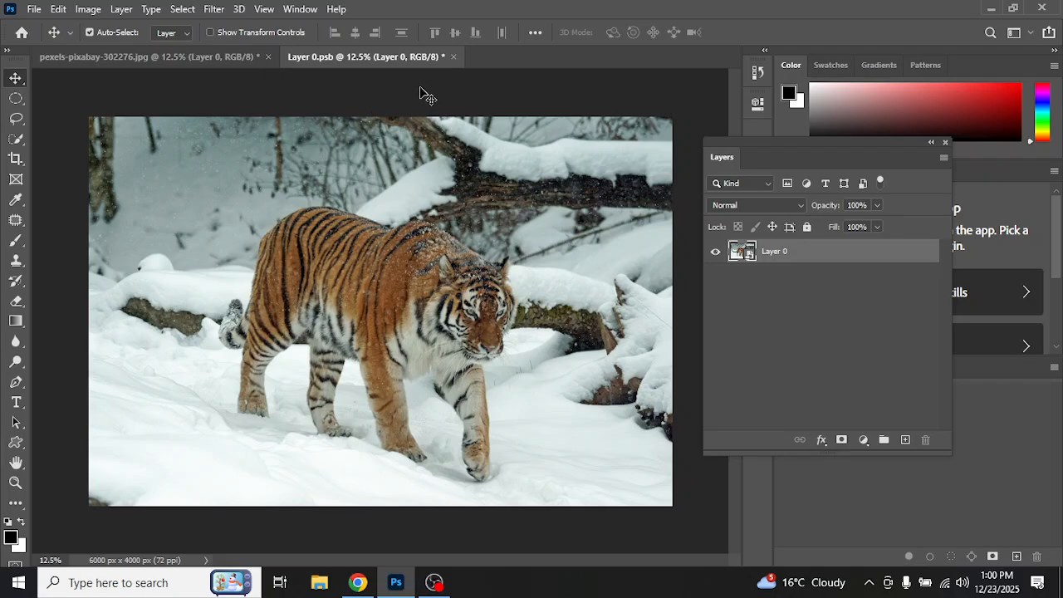
Step: Check the original tiger document, and close the Layer 0.psb contents document without saving its changes
left_click(231, 62)
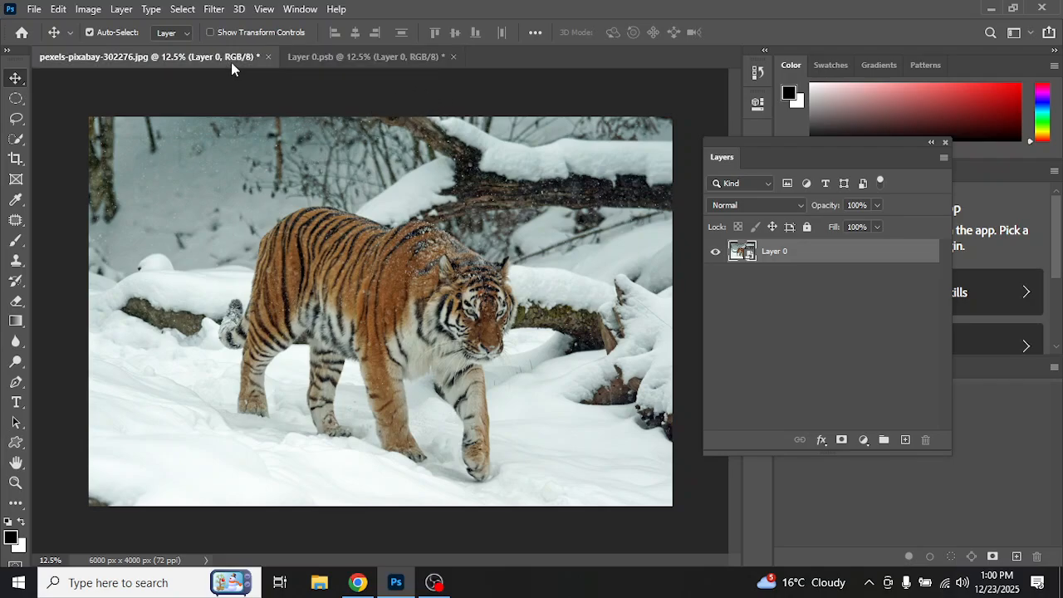
left_click(349, 56)
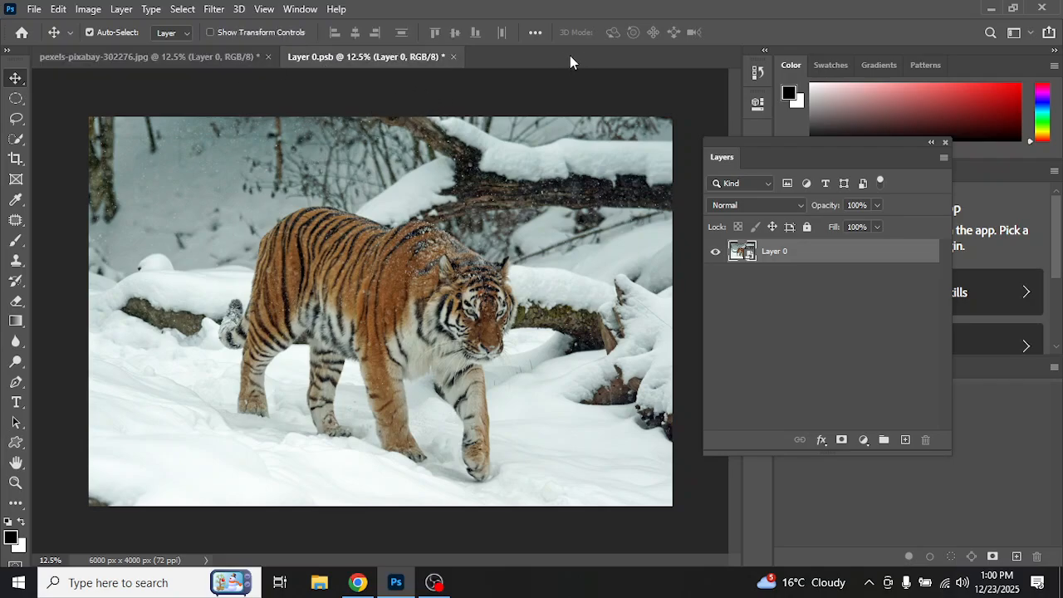
left_click(453, 57)
left_click(517, 225)
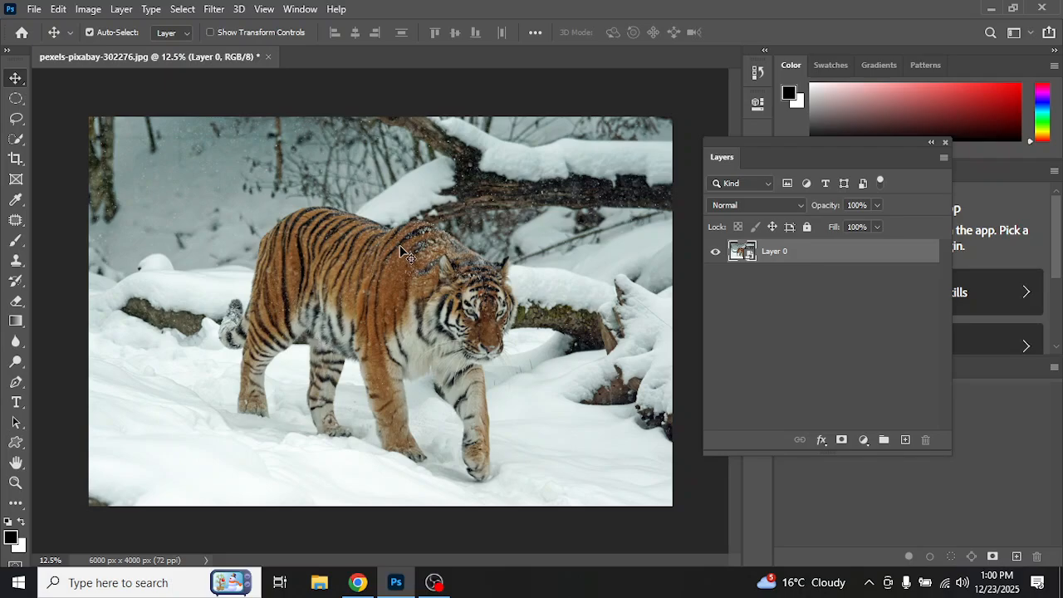
left_click(33, 10)
left_click(70, 40)
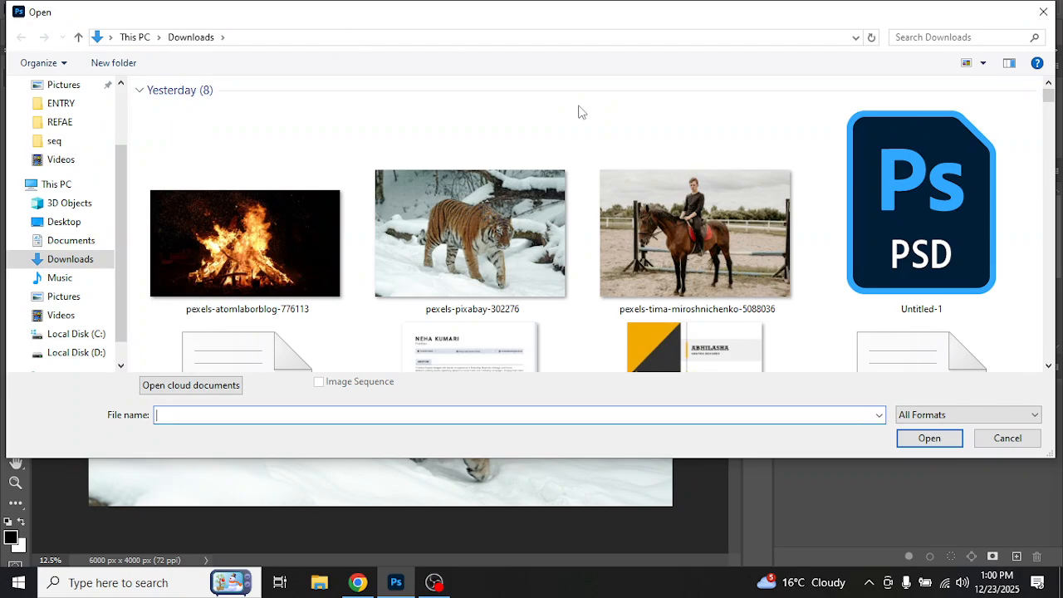
left_click(984, 439)
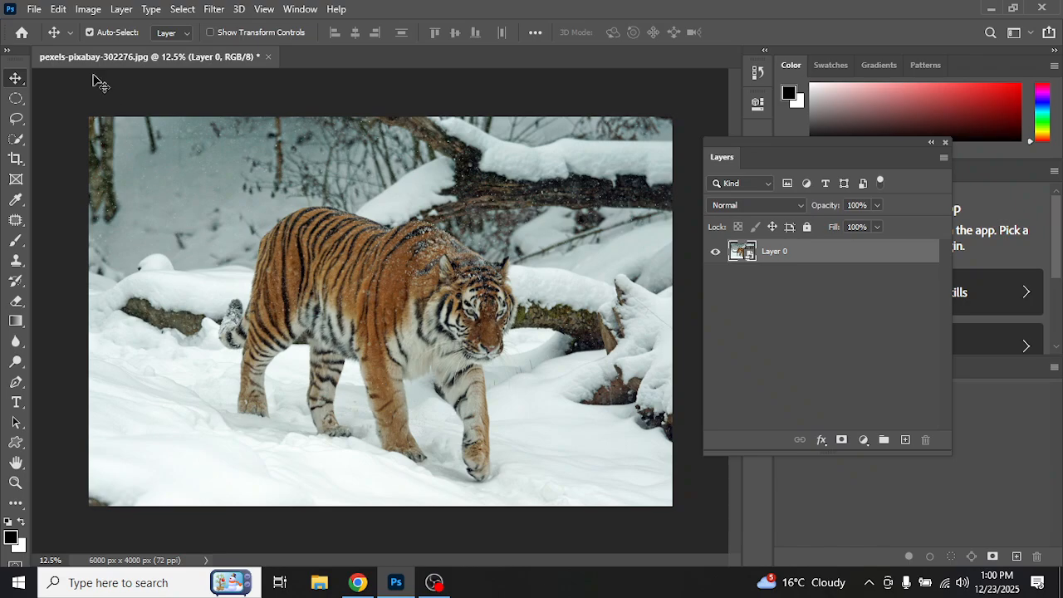
Step: Open the image WhatsApp Image 2025-12-20 at 1.26.49 PM from the Downloads folder as a second document
left_click(34, 10)
left_click(52, 39)
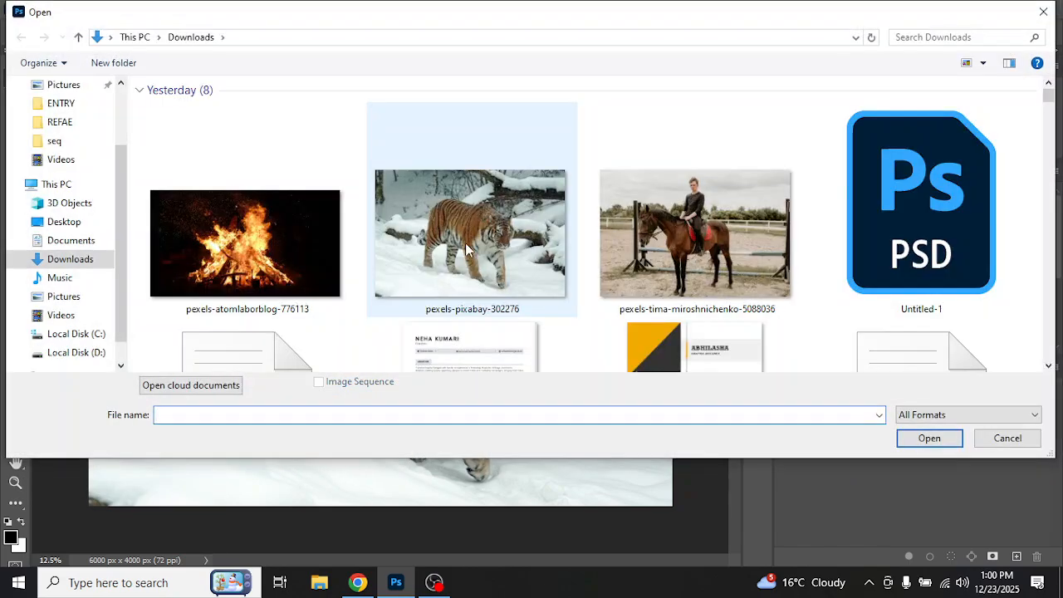
scroll(467, 250, "down", 8)
scroll(467, 249, "down", 3)
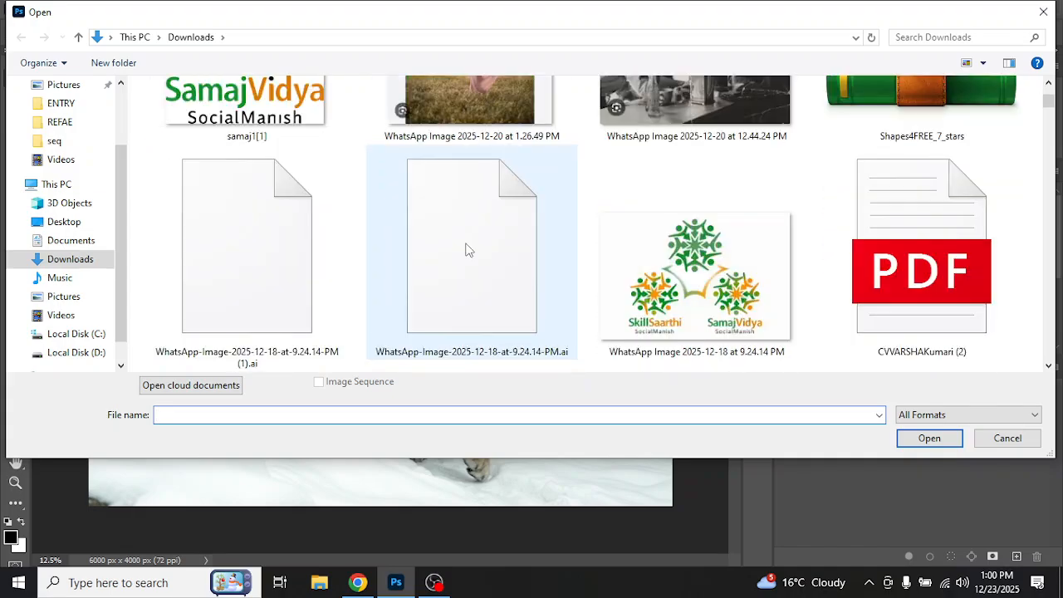
scroll(465, 245, "up", 2)
double_click(453, 178)
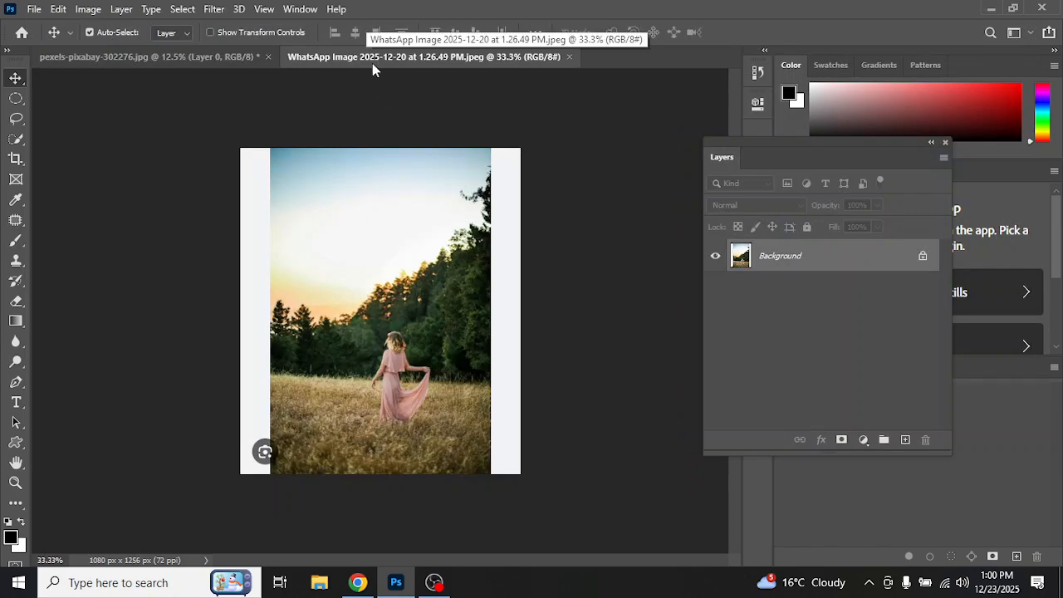
Step: Compare the tiger and meadow documents, and check which image adjustments are available for the tiger Smart Object
left_click(146, 60)
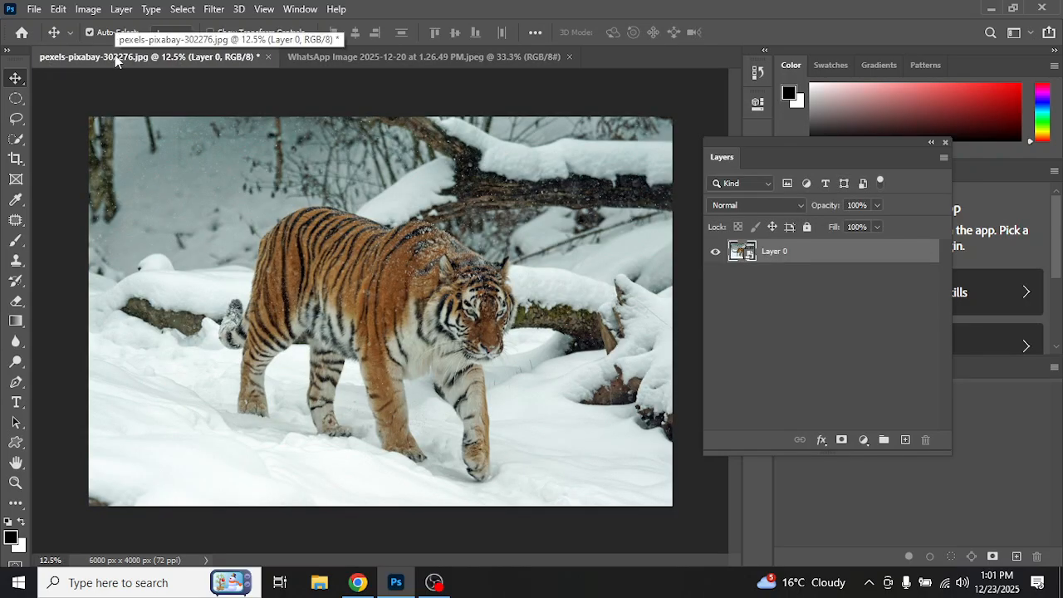
left_click(402, 60)
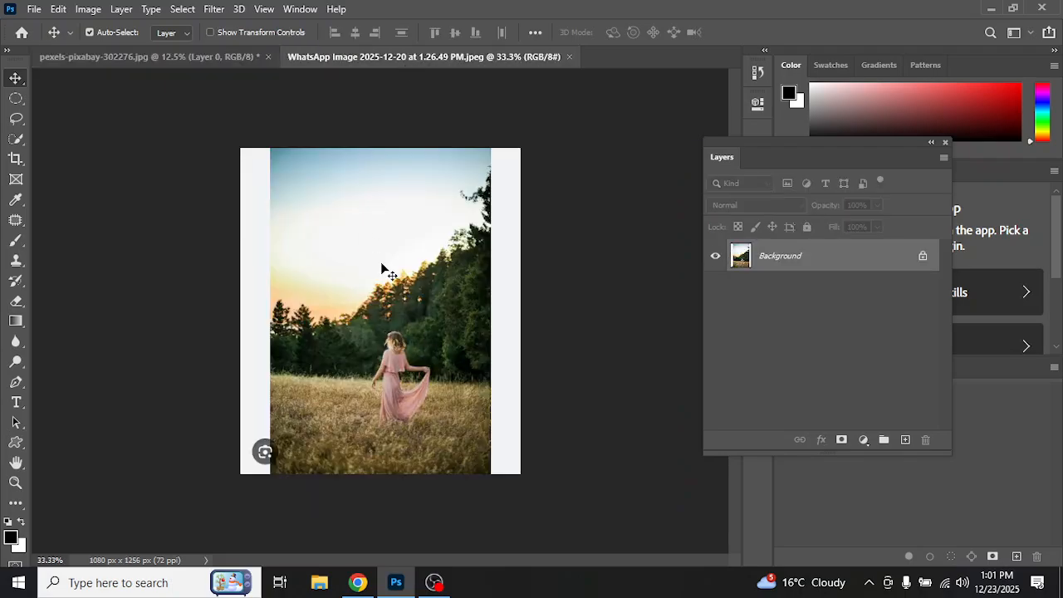
left_click(149, 58)
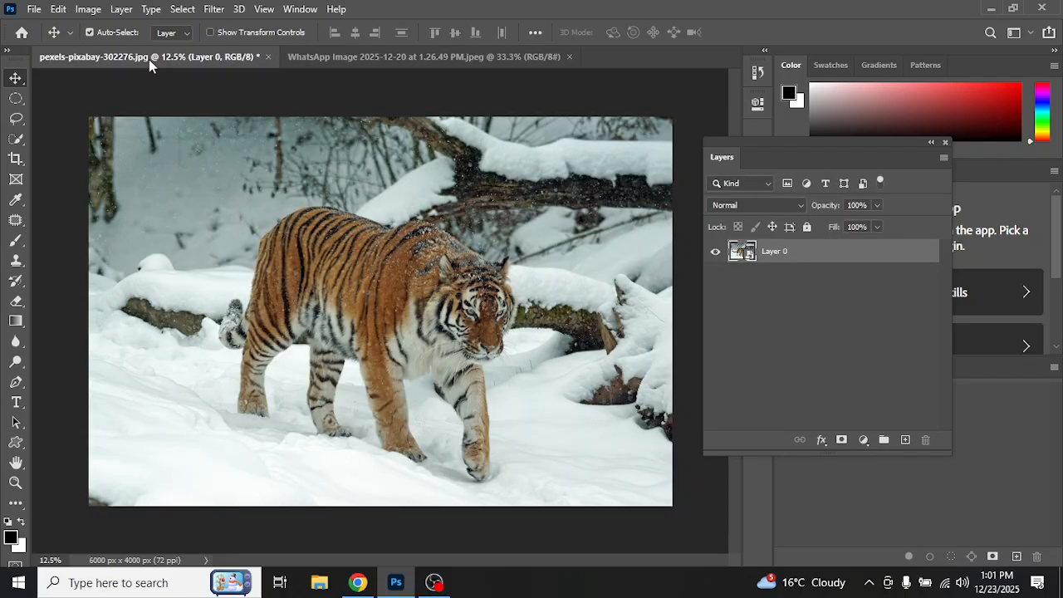
left_click(89, 9)
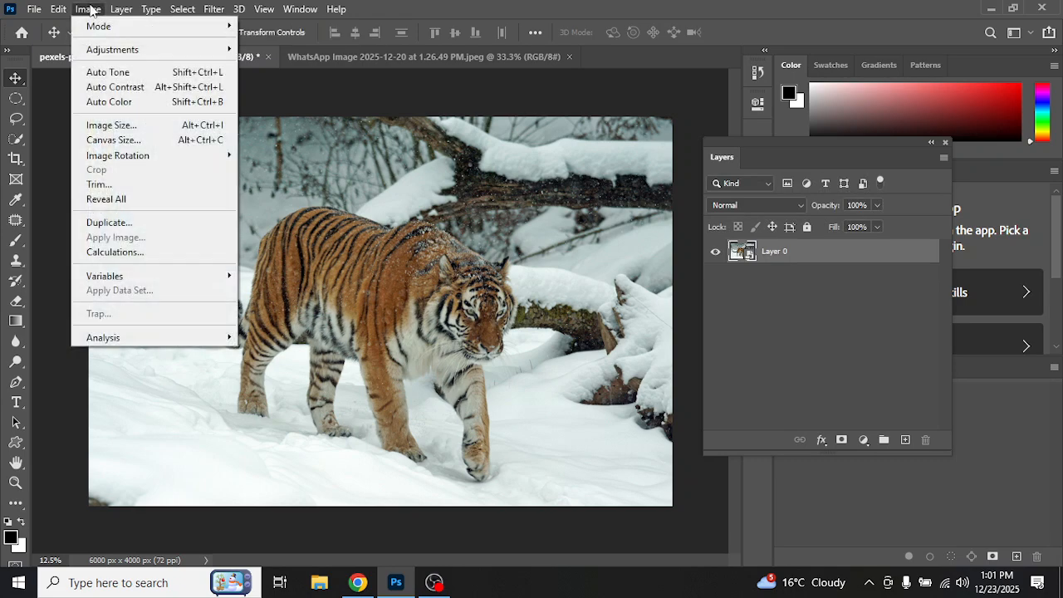
mouse_move(188, 50)
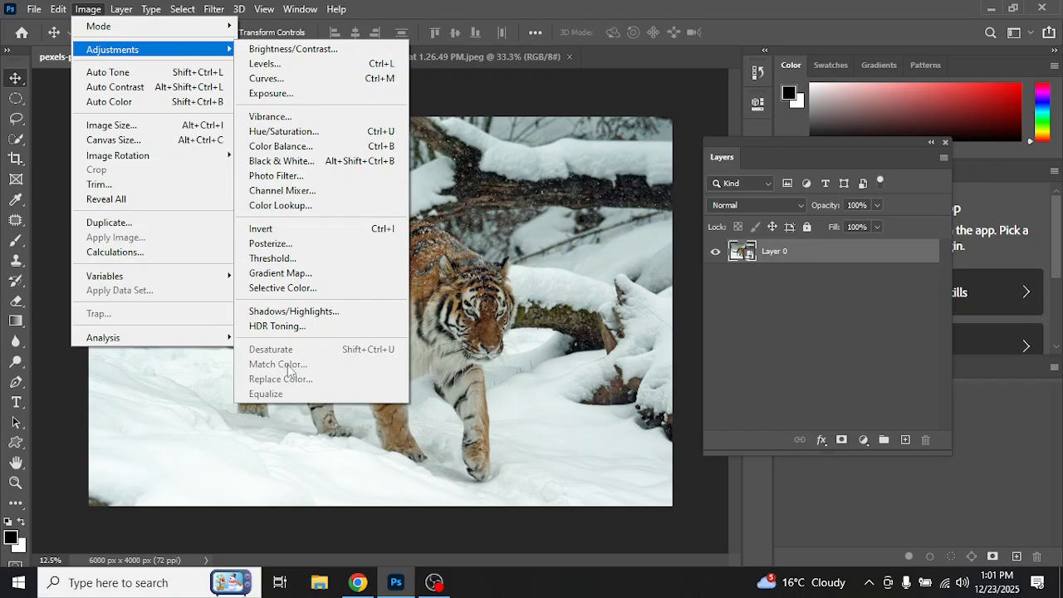
left_click(861, 247)
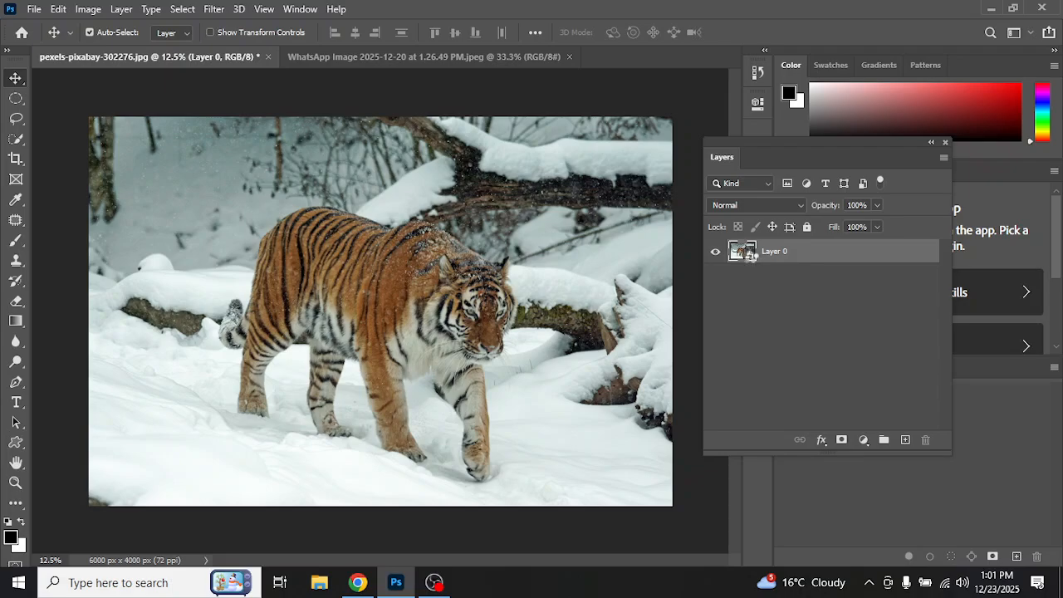
Step: Open the tiger Smart Object's contents as a separate document for editing
double_click(749, 256)
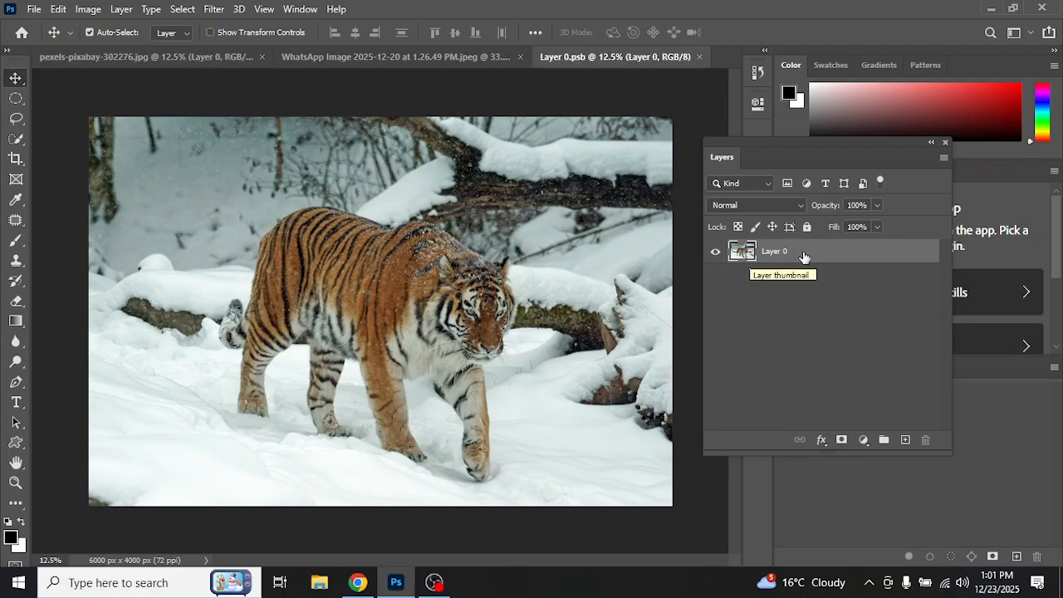
left_click(34, 9)
left_click(817, 5)
Step: Try Match Color on the tiger with WhatsApp Image 2025-12-20 at 1.26.49 PM as source, luminance 101 and color intensity 102, and discard it
left_click(88, 9)
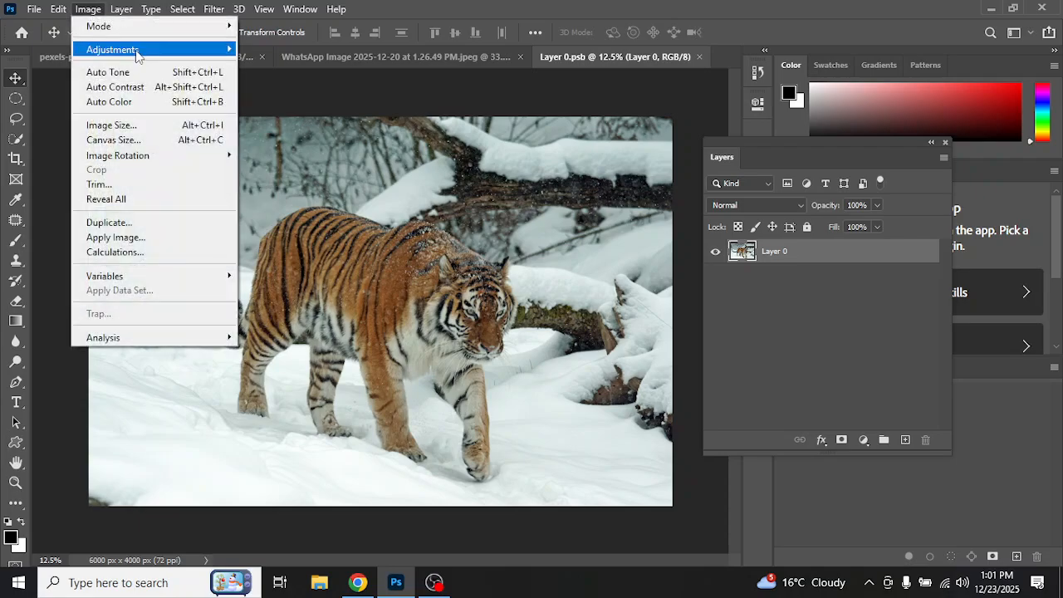
mouse_move(137, 50)
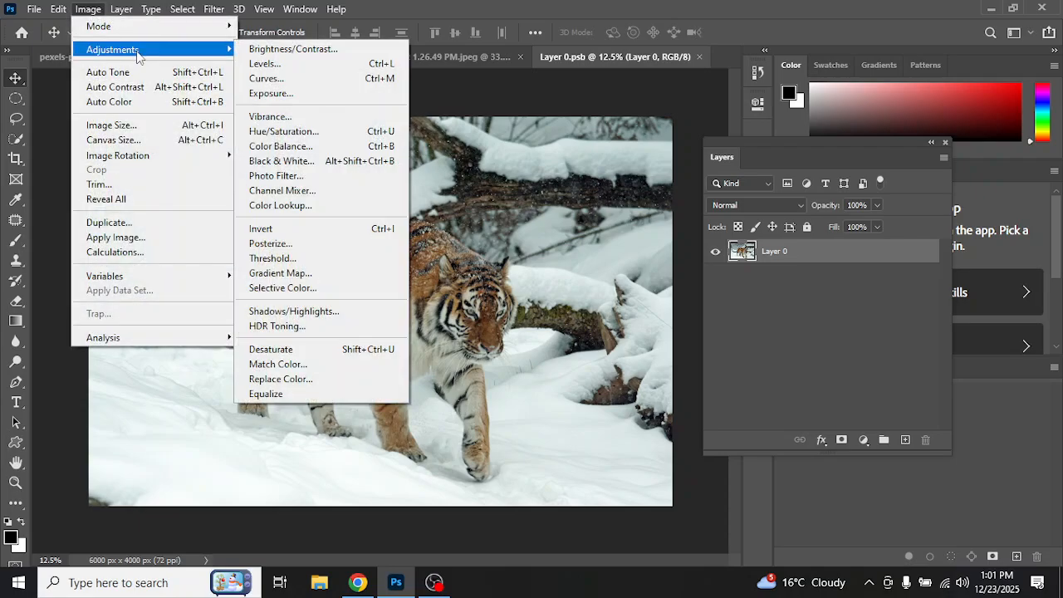
left_click(310, 369)
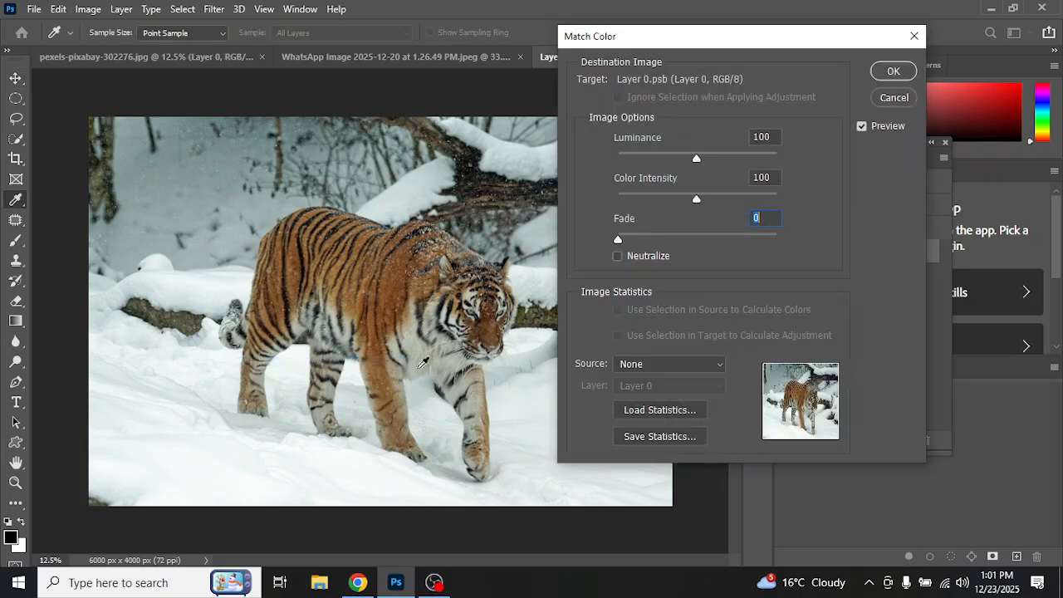
left_click(650, 364)
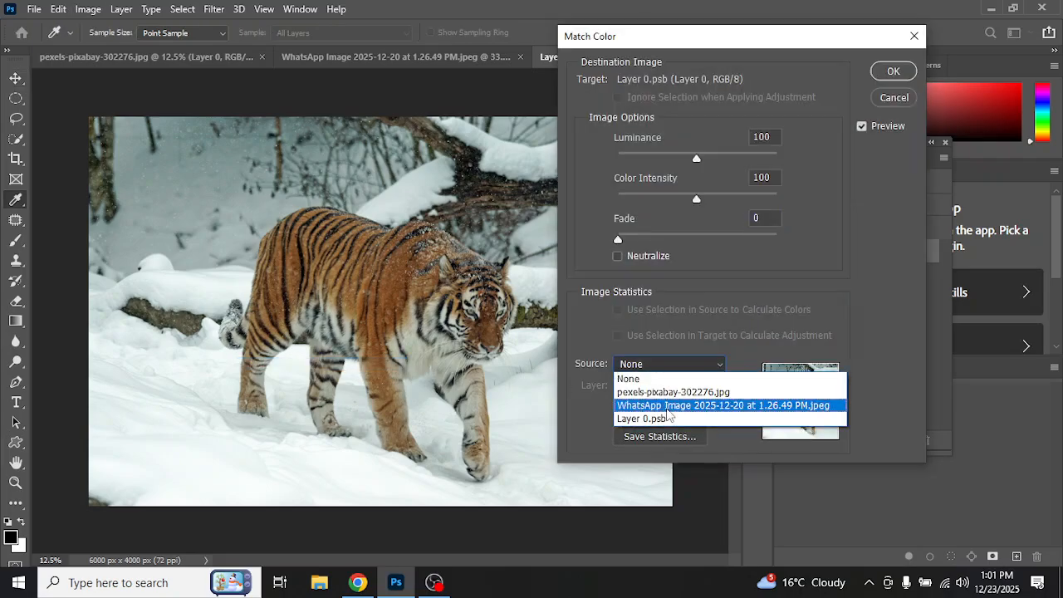
left_click(666, 407)
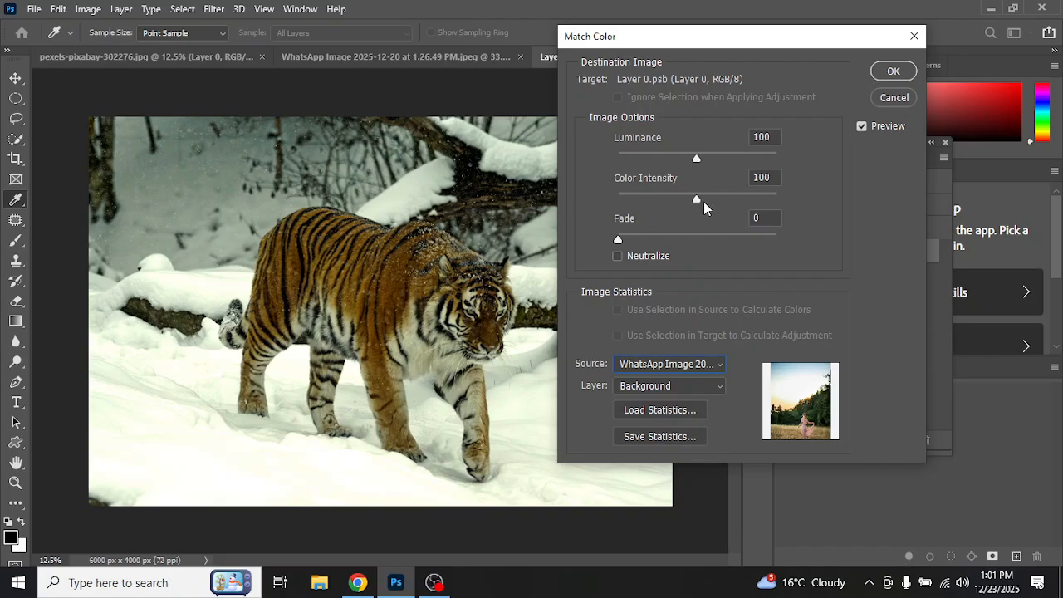
mouse_move(697, 201)
left_mouse_down()
mouse_move(741, 199)
mouse_move(681, 200)
left_mouse_up()
mouse_move(694, 160)
left_mouse_down()
mouse_move(664, 166)
mouse_move(723, 166)
mouse_move(685, 171)
mouse_move(712, 175)
mouse_move(699, 178)
left_mouse_up()
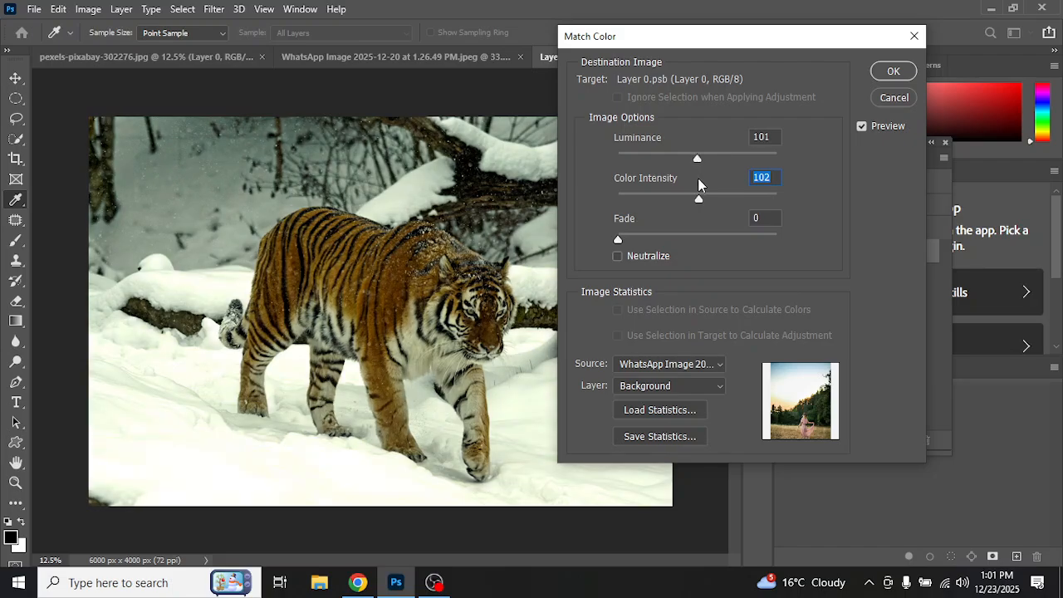
left_click(895, 98)
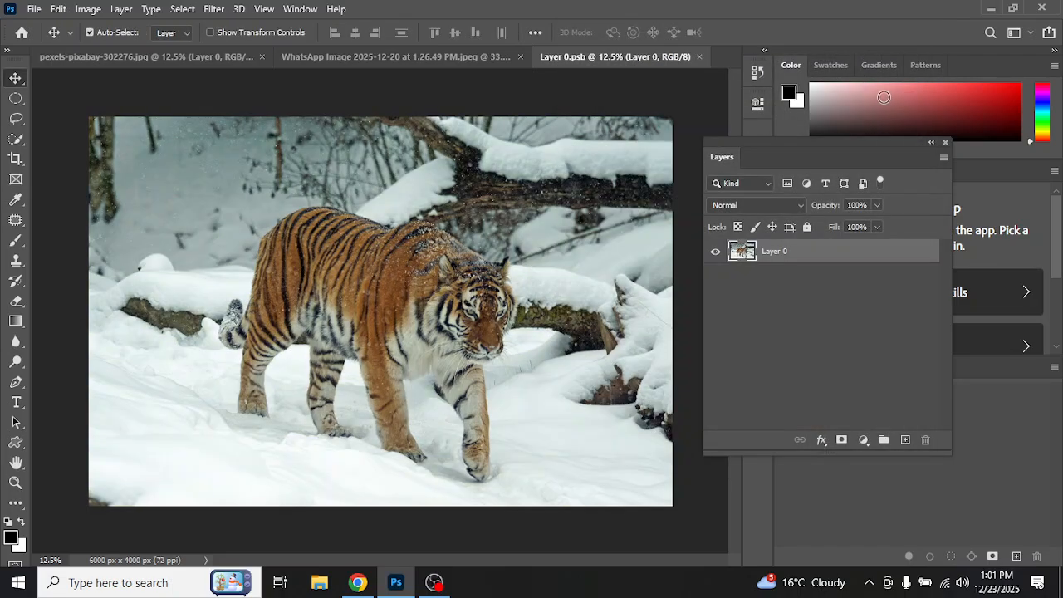
Step: Close the tiger Smart Object's contents document, Layer 0.psb
left_click(699, 57)
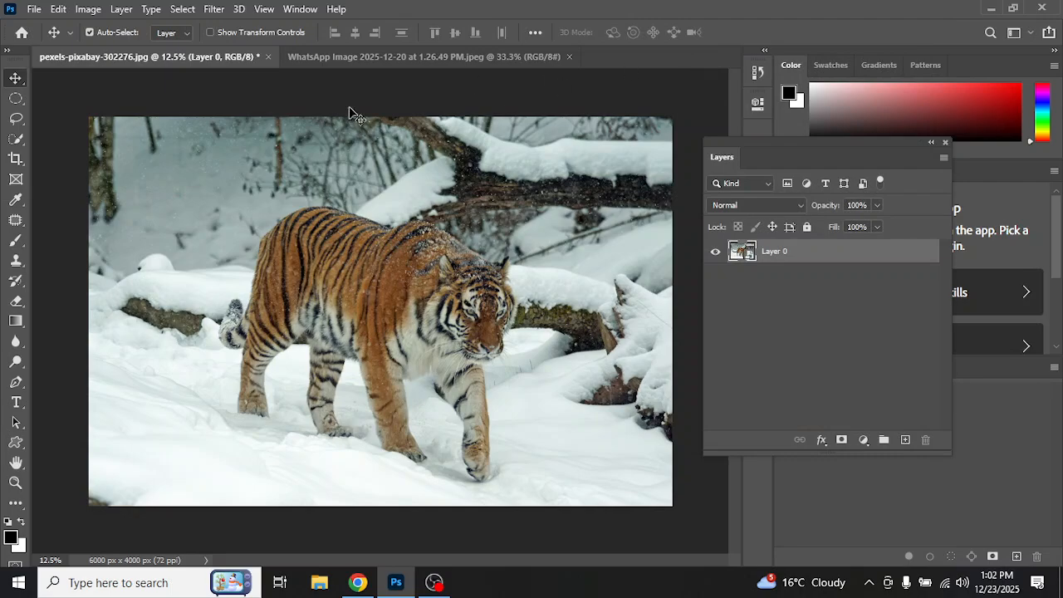
Step: Try Match Color on WhatsApp Image 2025-12-20 at 1.26.49 PM with pexels-pixabay-302276.jpg as source, and discard it
left_click(395, 53)
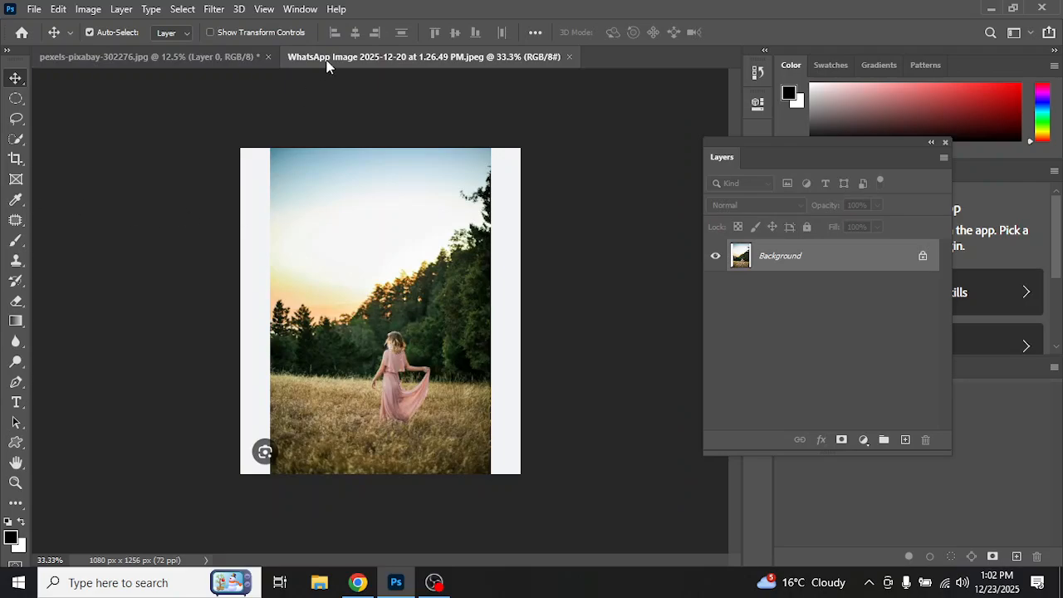
left_click(86, 10)
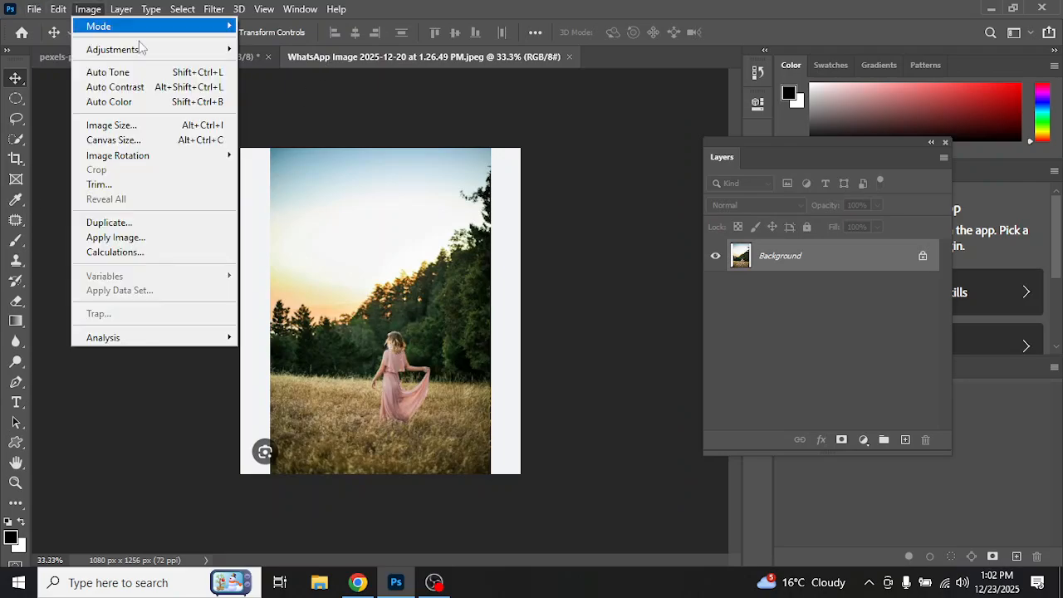
mouse_move(162, 55)
left_click(323, 364)
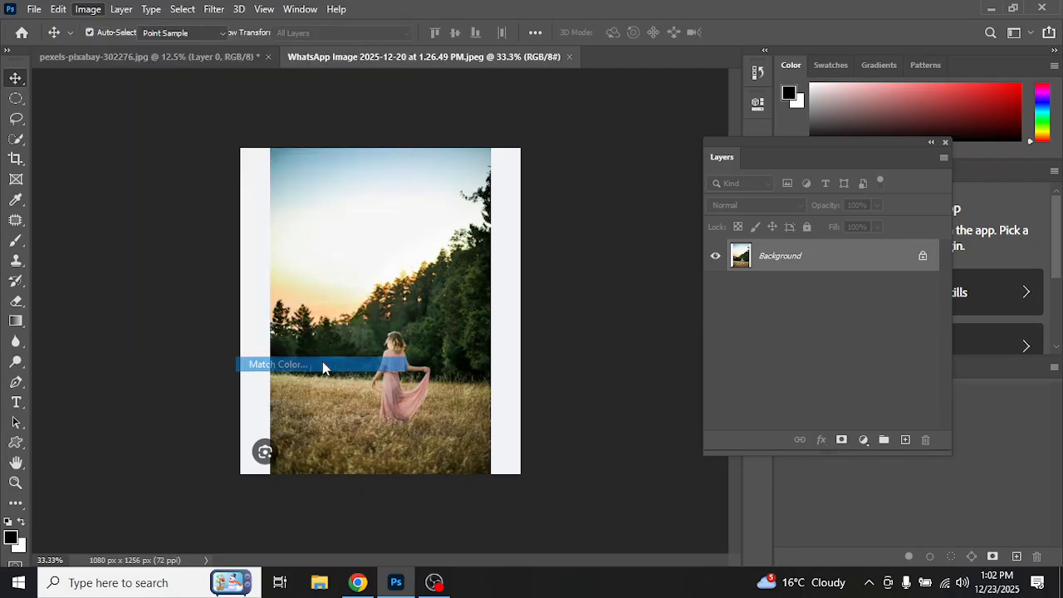
left_click(655, 367)
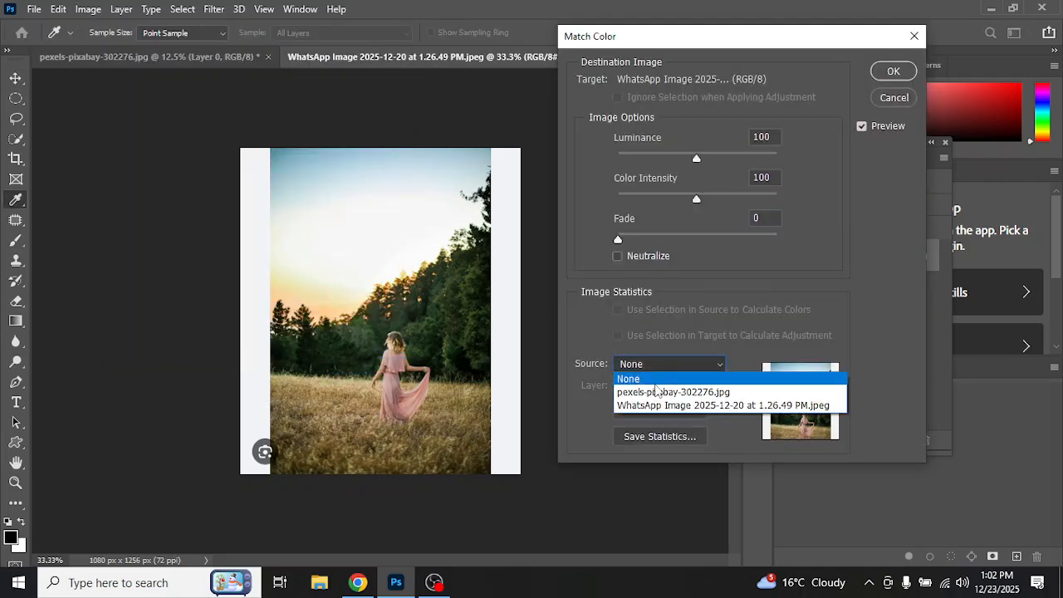
left_click(665, 392)
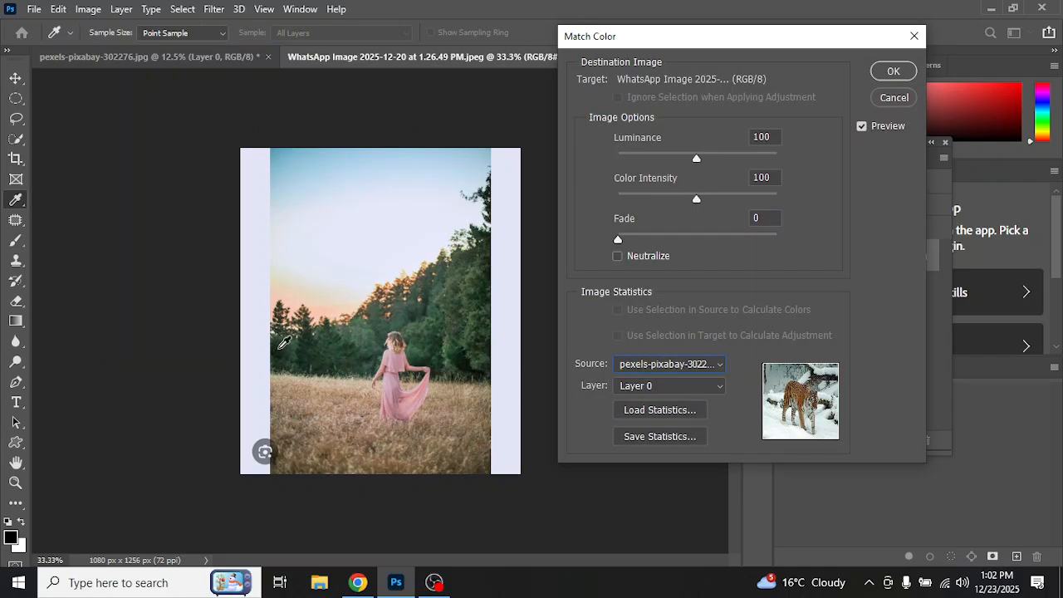
left_click(900, 98)
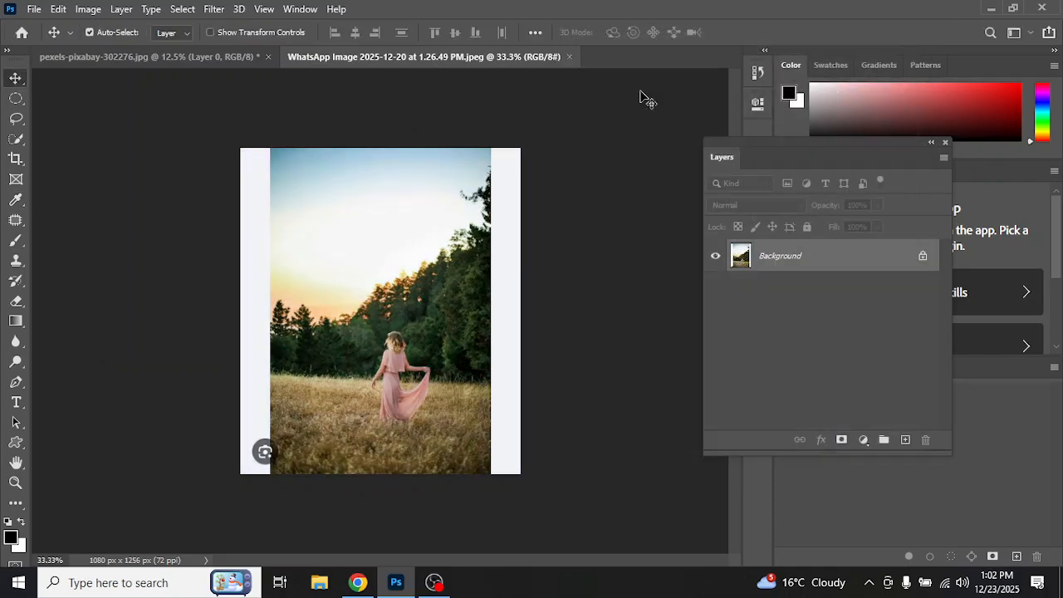
Step: Close the meadow image and the tiger document without saving changes, and reopen the original pexels-pixabay-302276.jpg
left_click(569, 56)
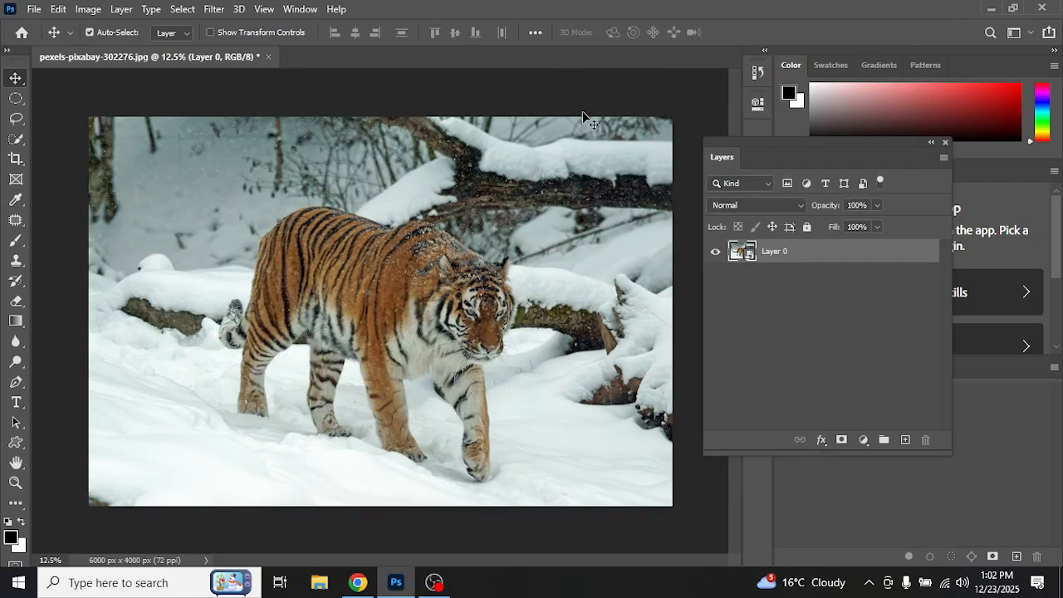
left_click(268, 56)
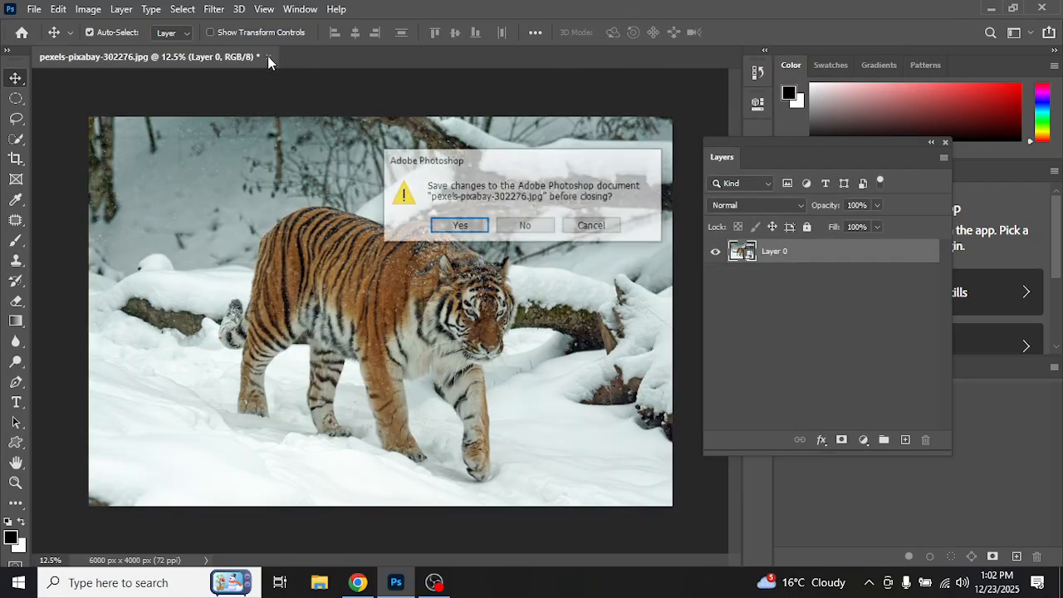
left_click(525, 227)
left_click(486, 274)
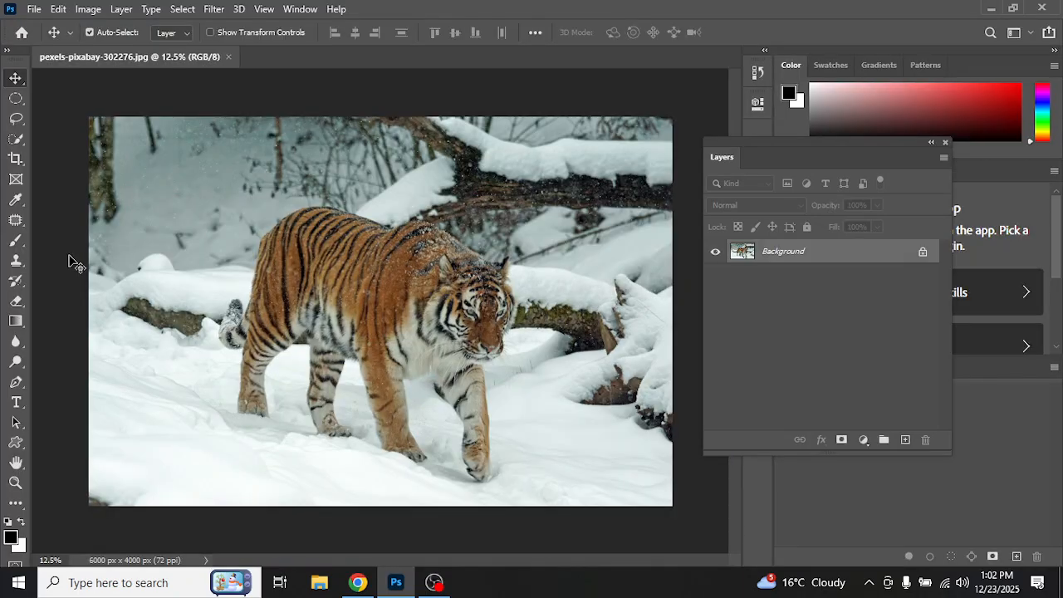
Step: Open the image 8Tzrza4Gc.png from the REFAE folder on Local Disk (D:) as a second document
left_click(35, 9)
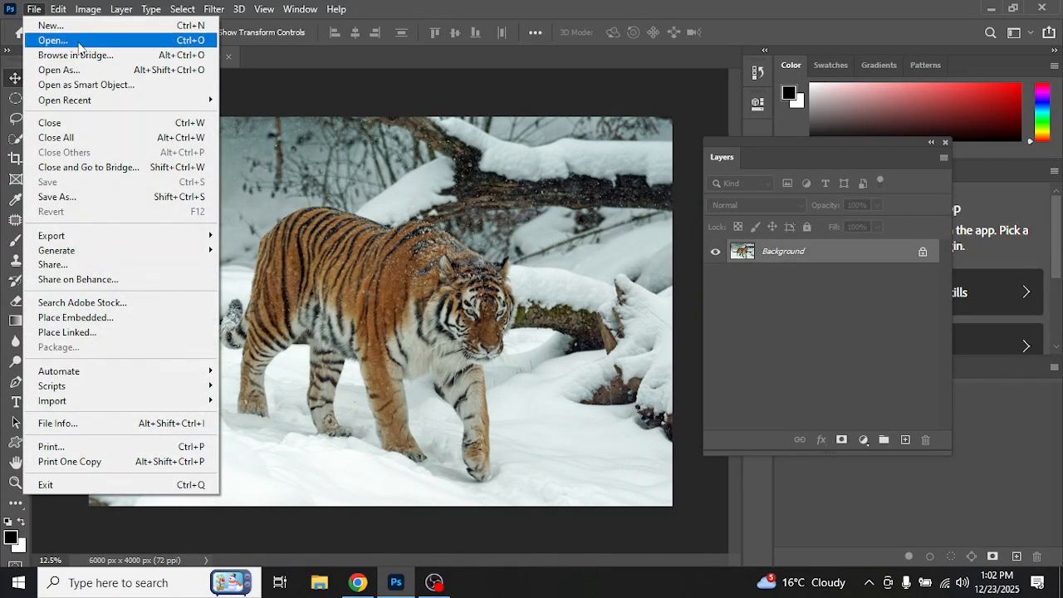
left_click(47, 40)
scroll(76, 218, "down", 1)
left_click(76, 314)
scroll(462, 233, "down", 6)
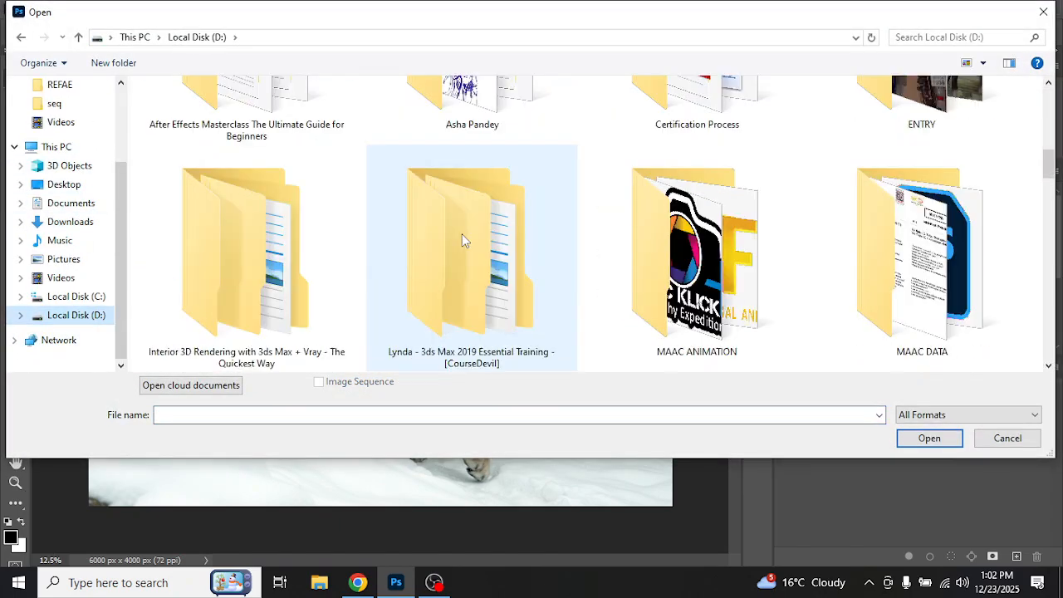
scroll(462, 233, "down", 2)
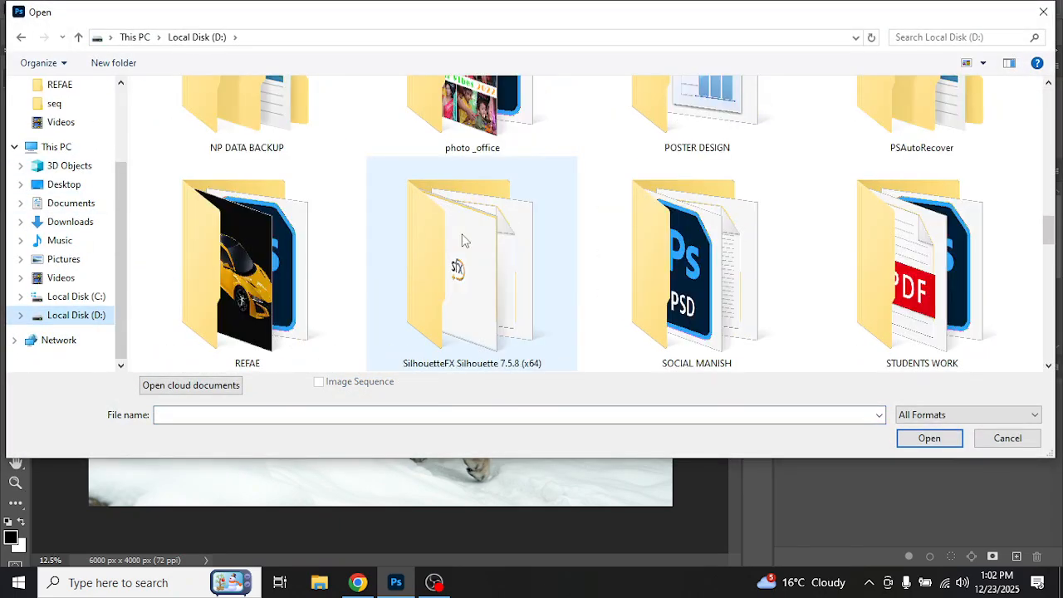
double_click(310, 279)
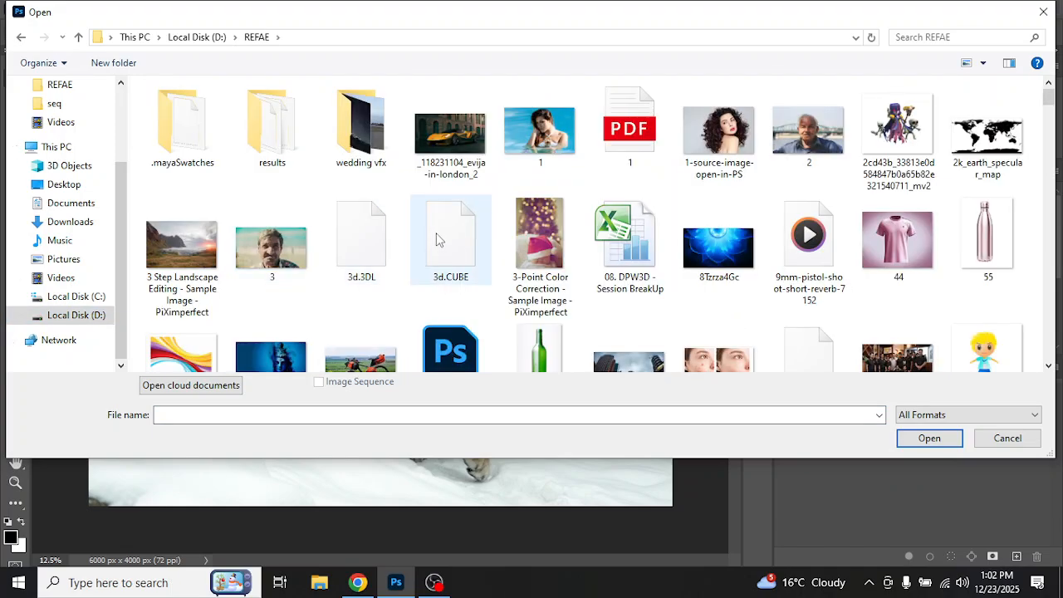
scroll(437, 239, "down", 1)
double_click(719, 173)
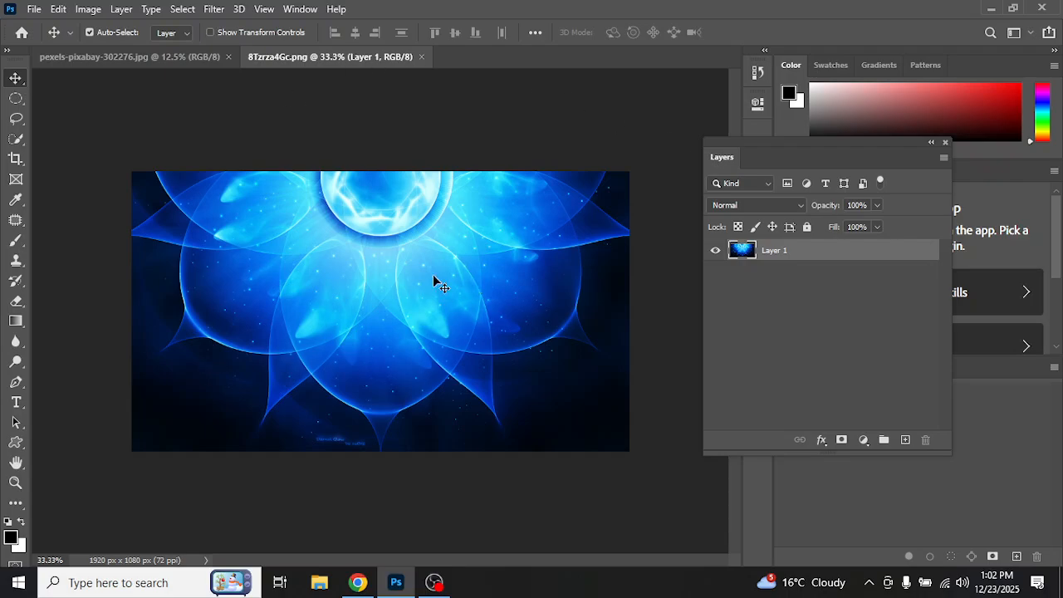
Step: Try Match Color on the tiger photo with 8Tzrza4Gc.png as source, and discard it
left_click(158, 59)
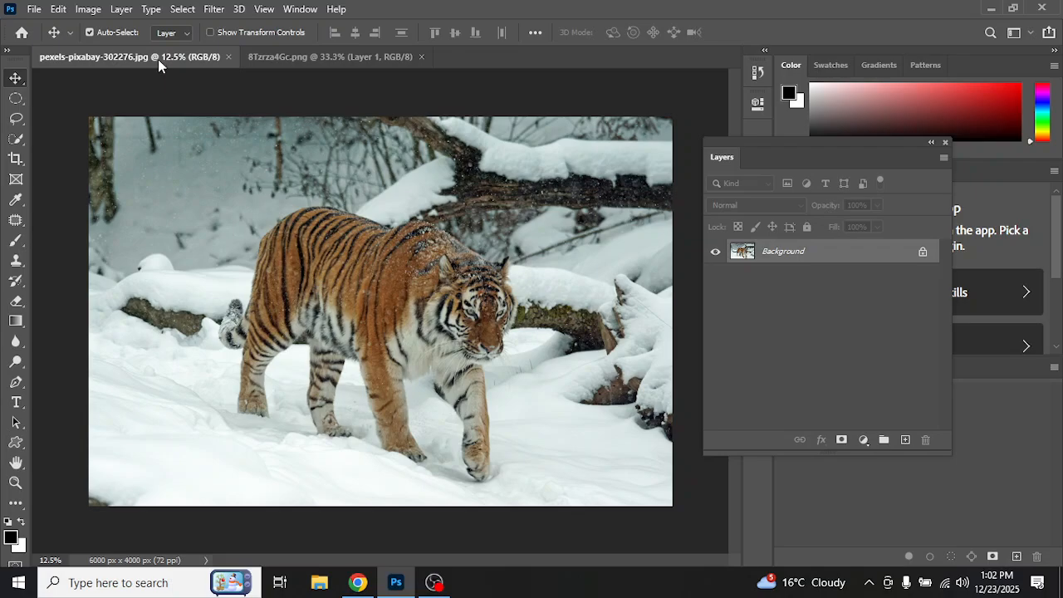
left_click(88, 9)
mouse_move(118, 49)
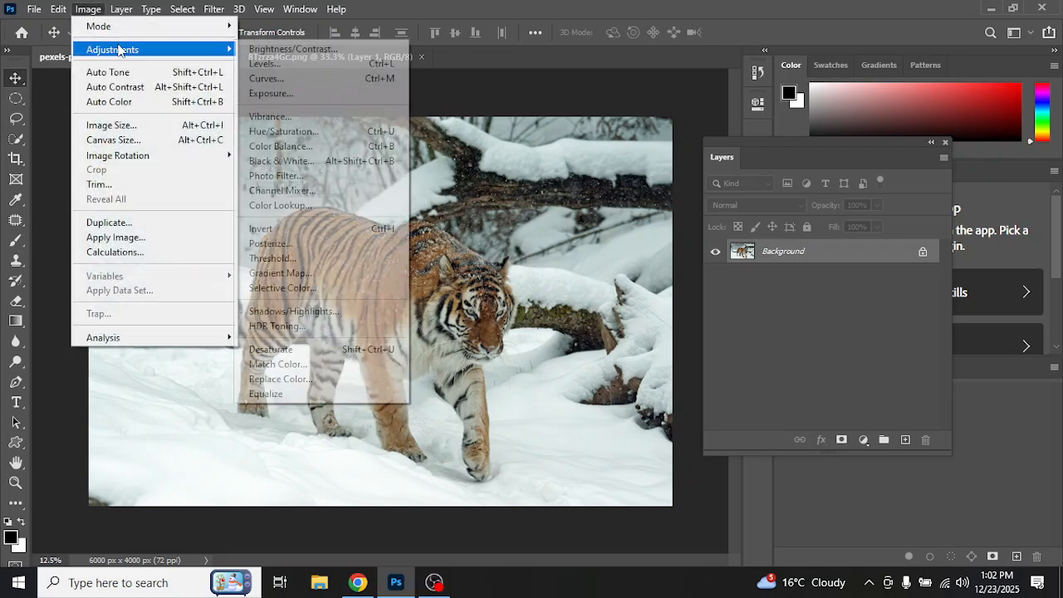
left_click(341, 364)
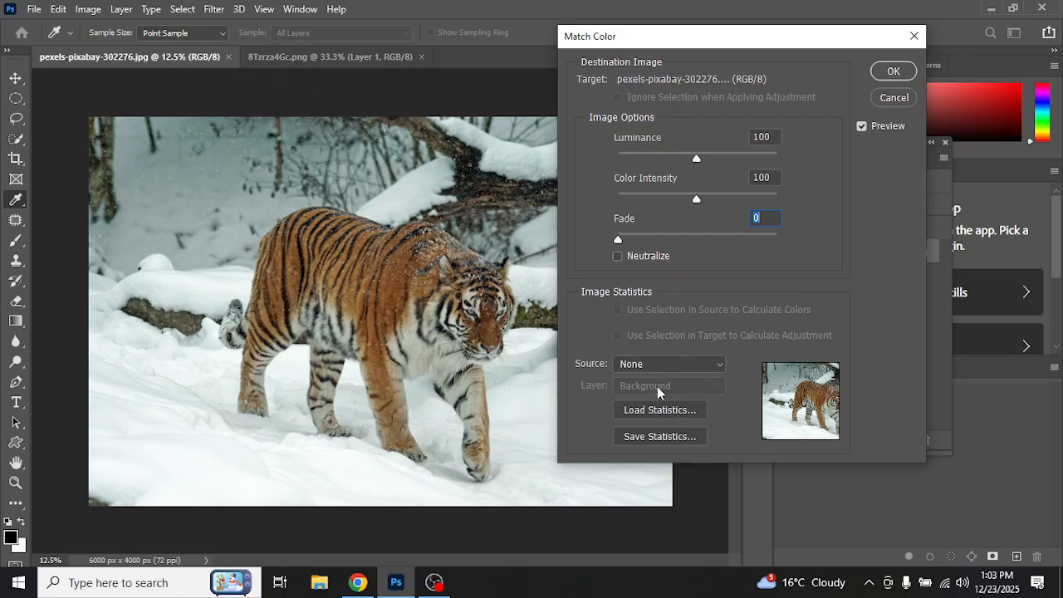
left_click(674, 362)
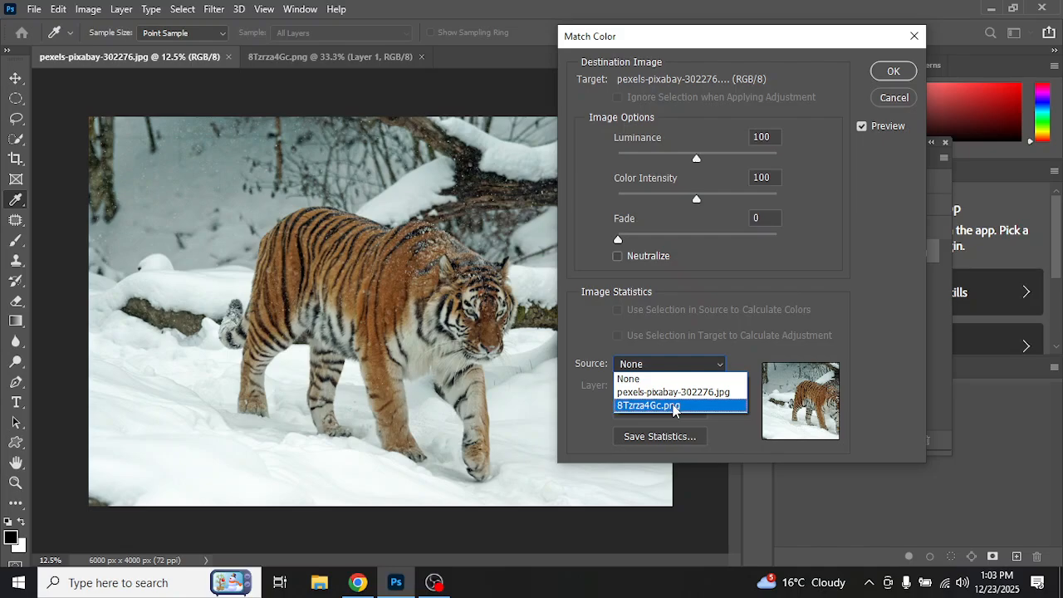
left_click(674, 405)
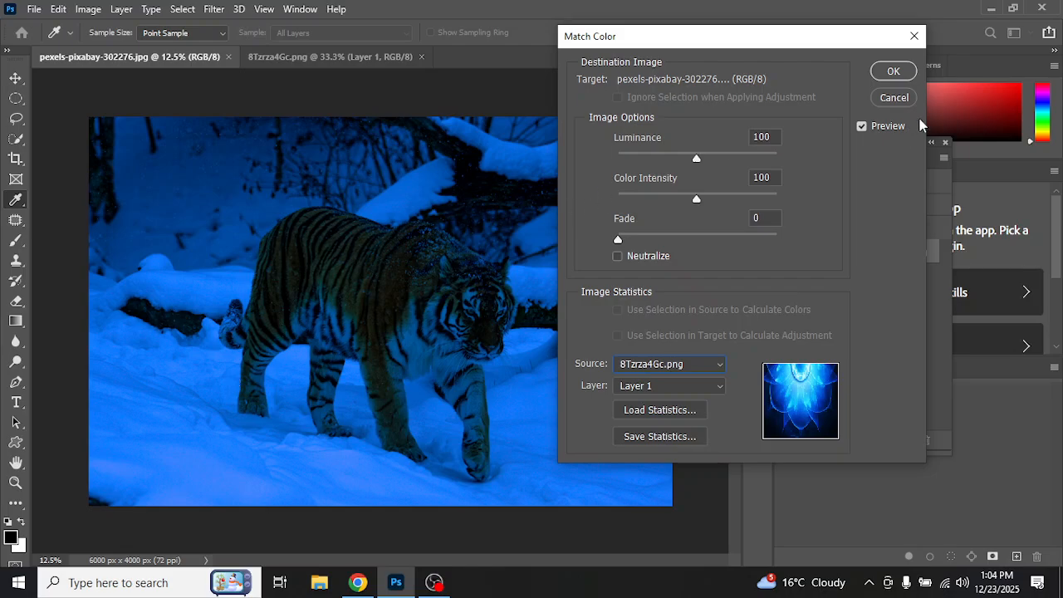
left_click(894, 97)
key("v")
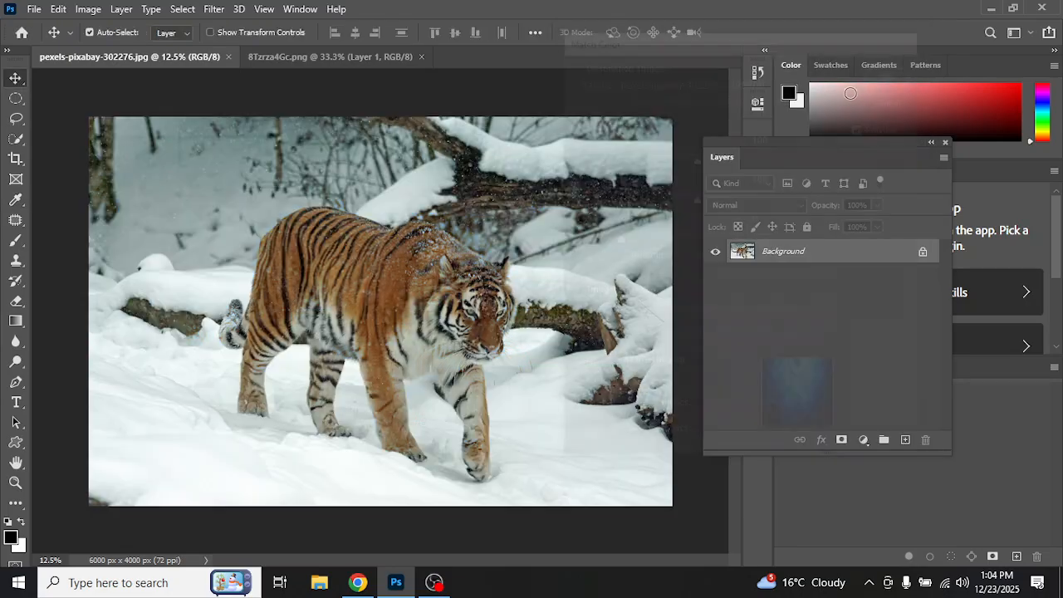
Step: Try Match Color on the blue flower image with pexels-pixabay-302276.jpg as source, and discard it
left_click(337, 58)
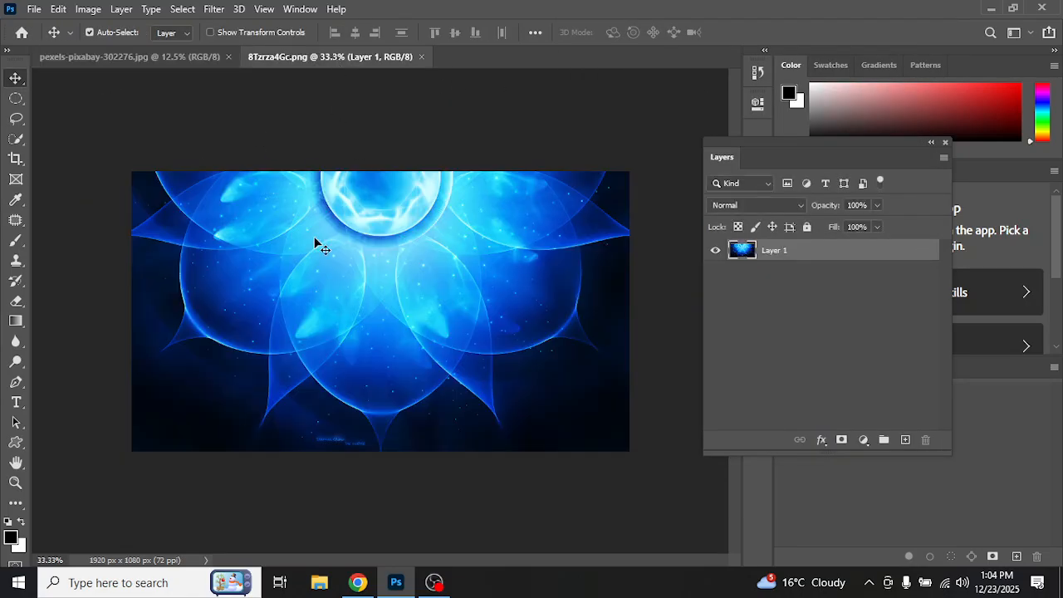
left_click(88, 10)
mouse_move(163, 53)
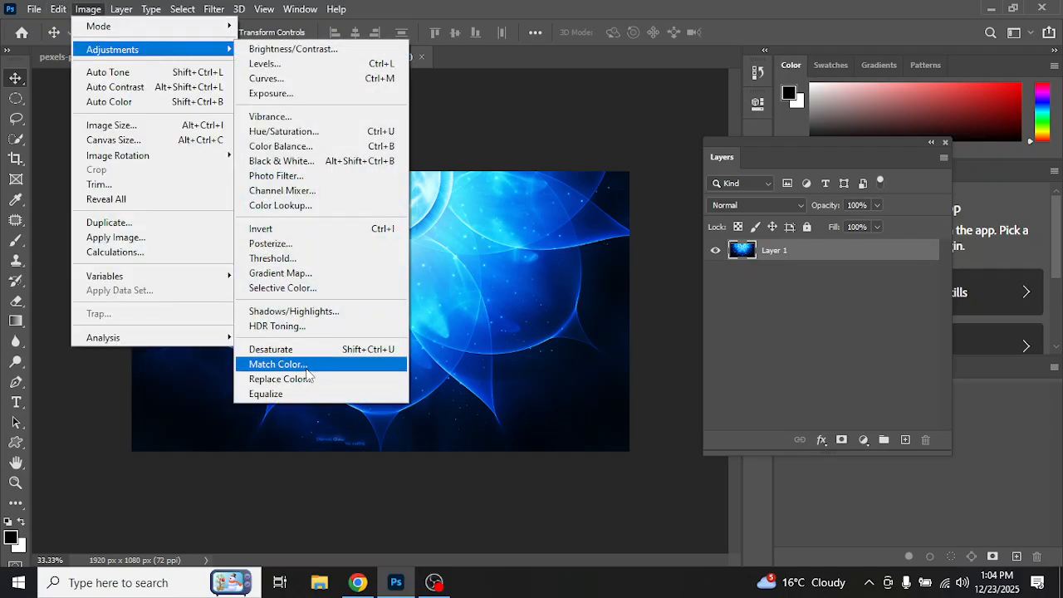
left_click(304, 366)
left_click(636, 365)
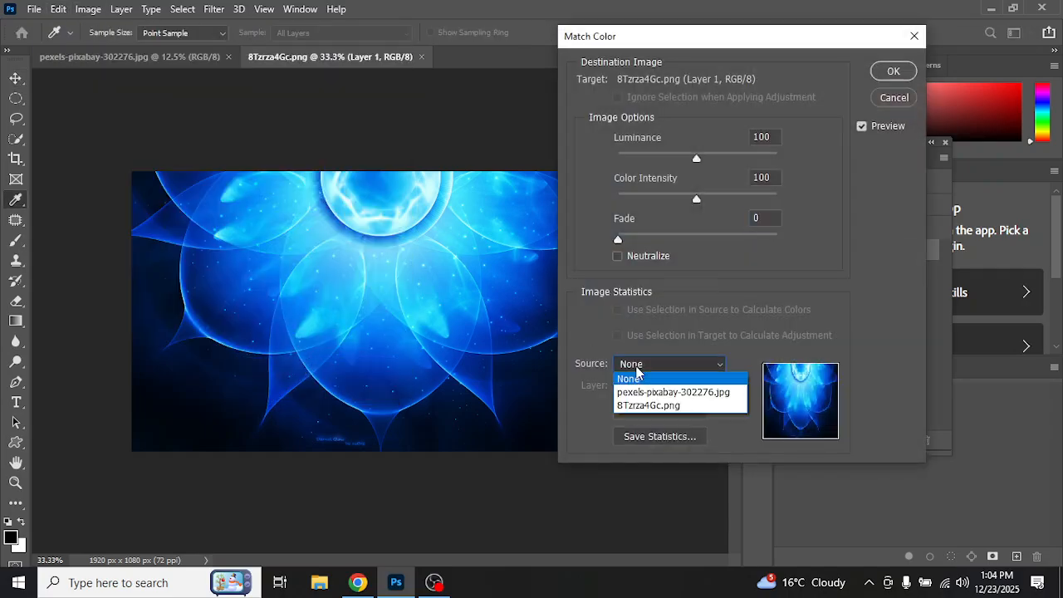
left_click(653, 394)
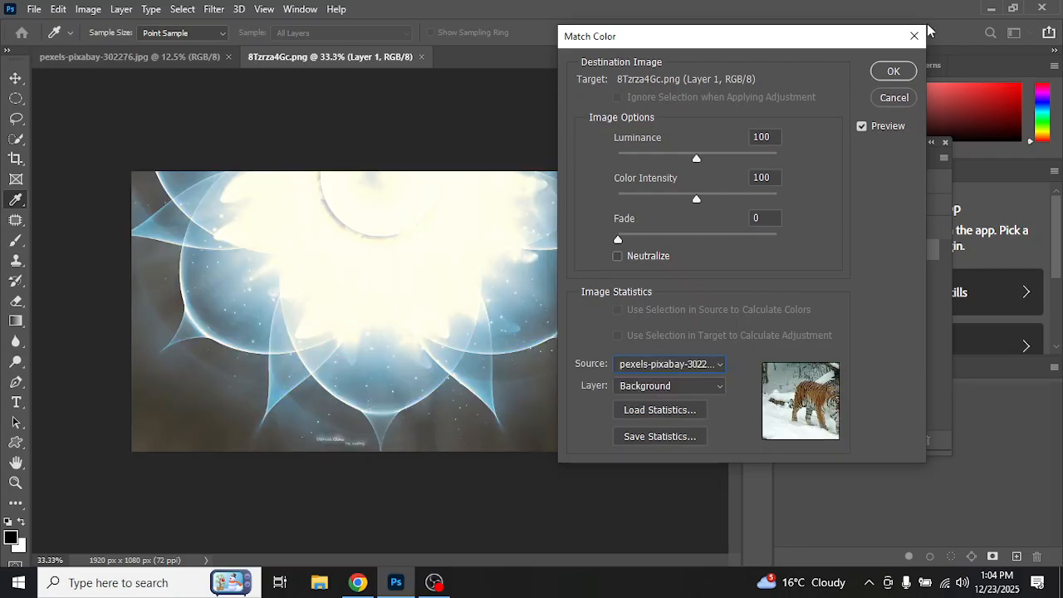
left_click(895, 97)
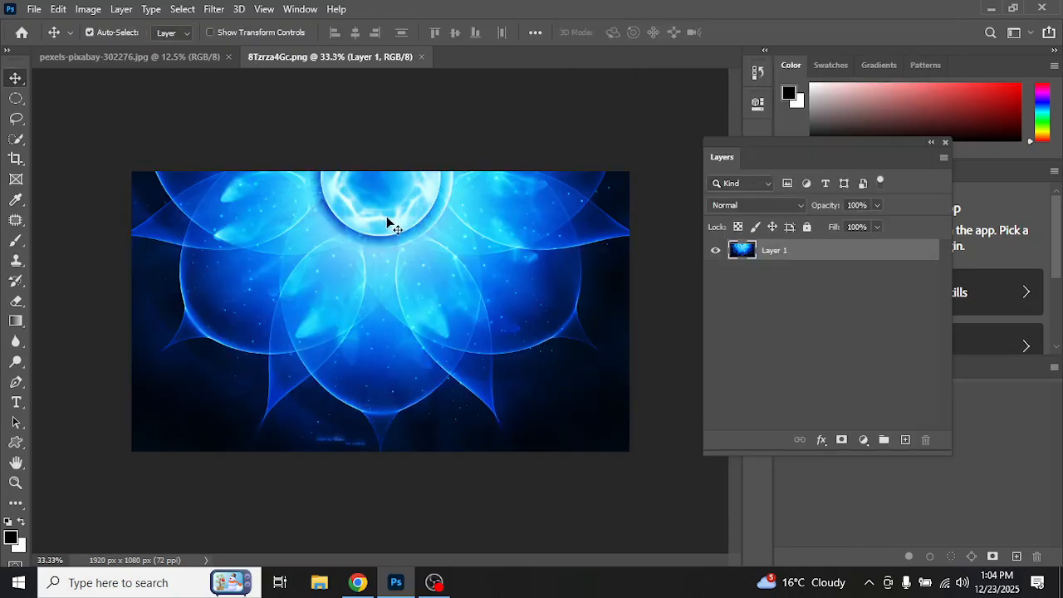
Step: Unlock the tiger photo's Background layer, and sample the brown-orange body fur in Replace Color with fuzziness 84
left_click(129, 64)
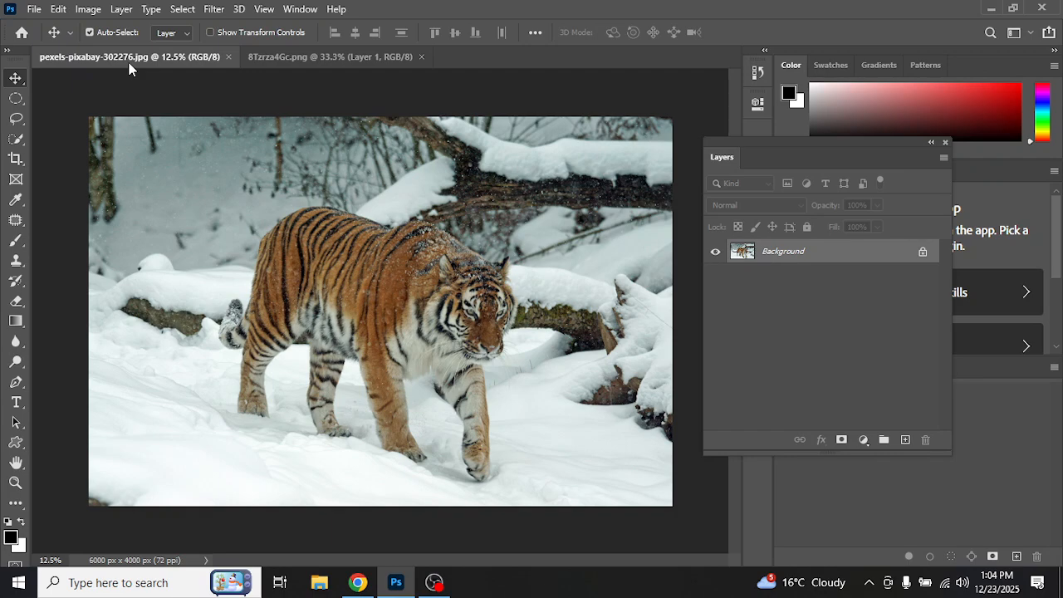
left_click(923, 254)
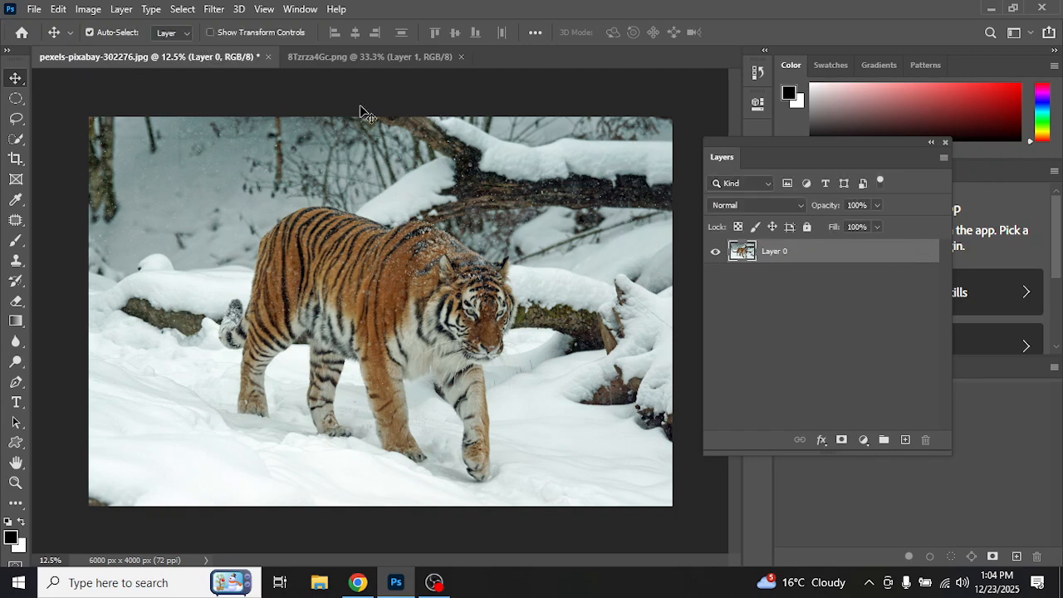
left_click(88, 9)
mouse_move(187, 51)
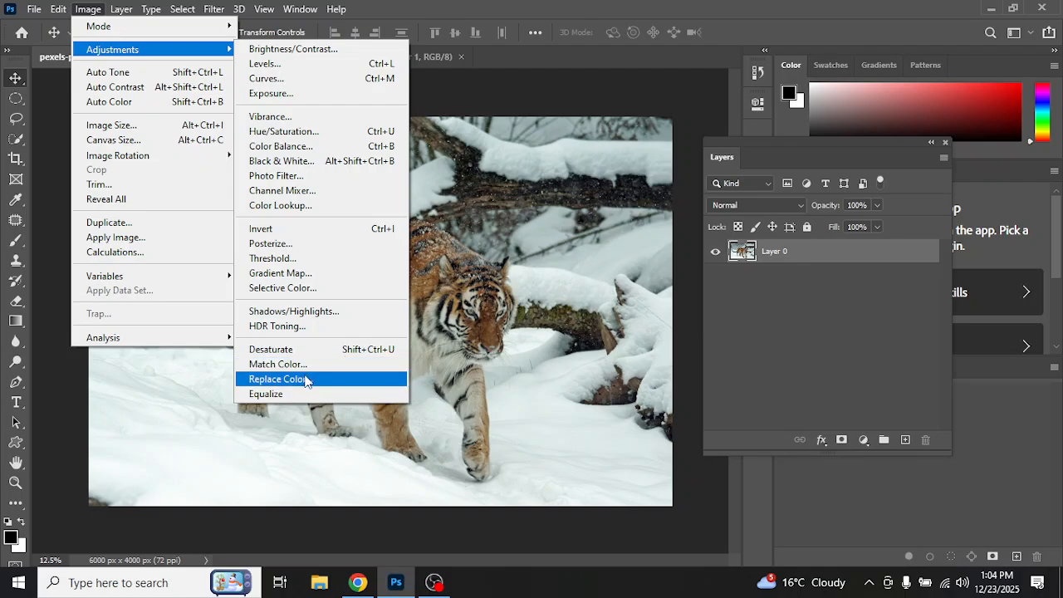
left_click(305, 378)
left_click_drag(525, 43, 759, 47)
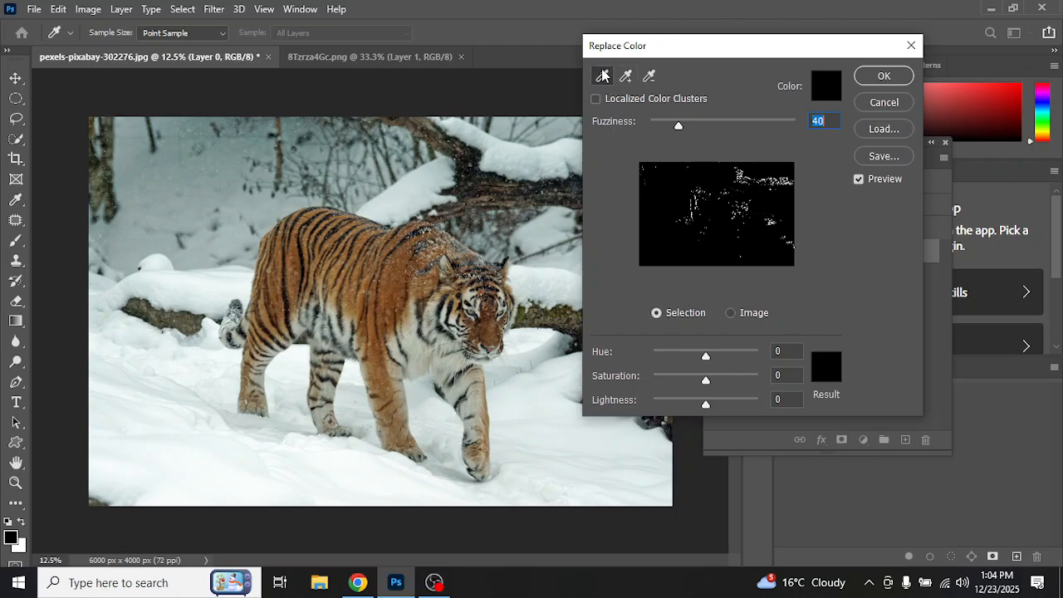
left_click(397, 276)
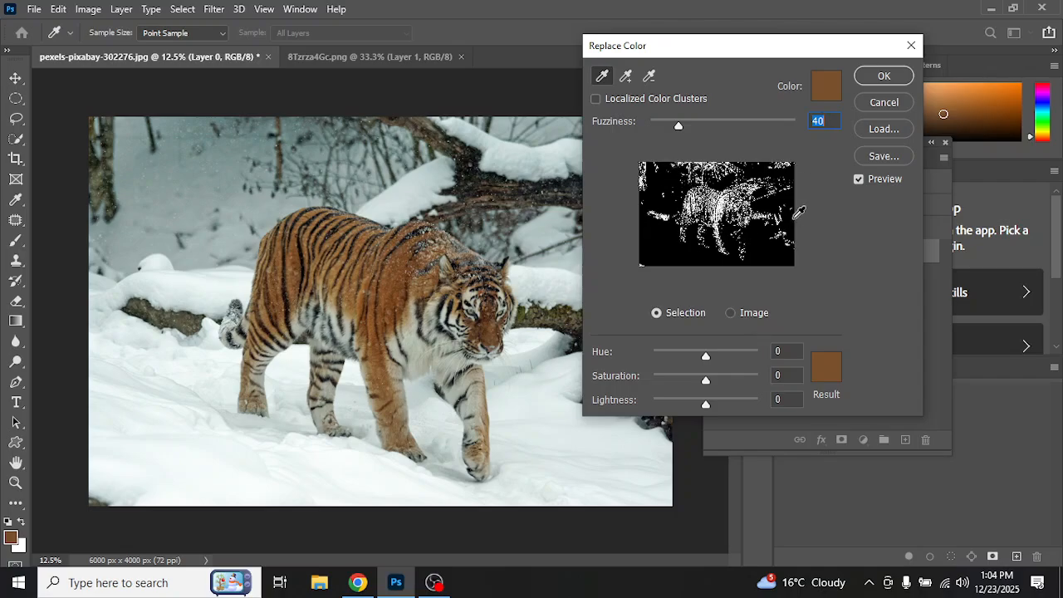
left_click_drag(677, 124, 711, 125)
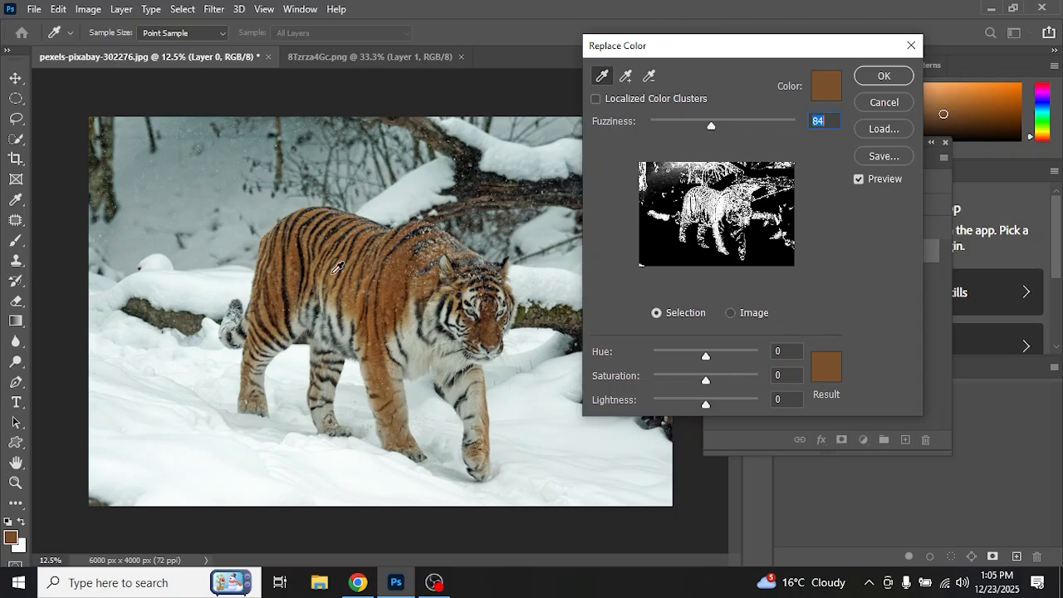
Step: Try recoloring the sampled tiger fur green with hue +111, saturation +1 and lightness -24, and discard it
left_click_drag(700, 53, 811, 21)
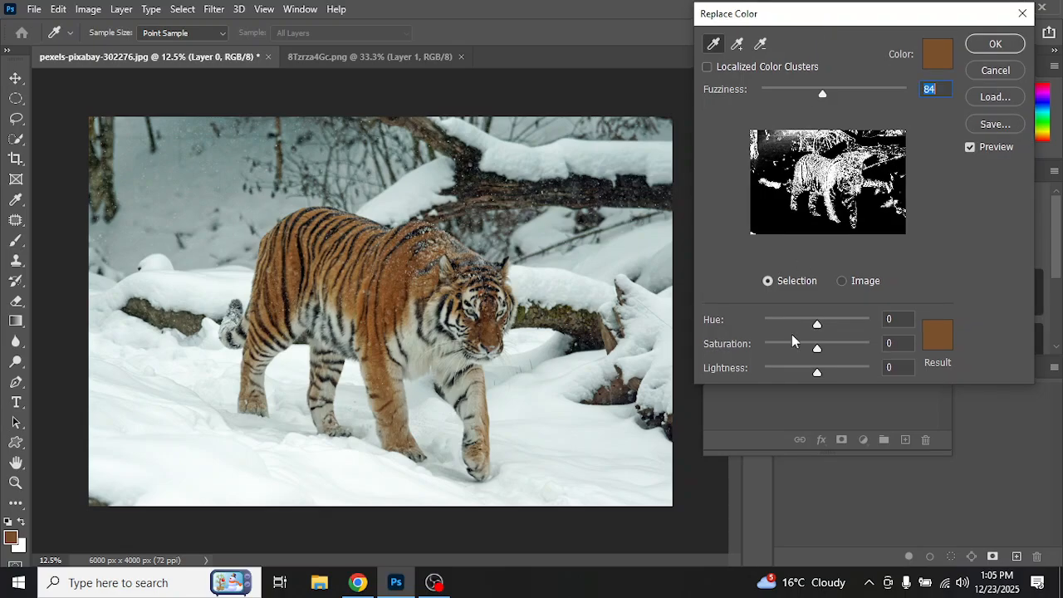
left_click_drag(817, 323, 851, 324)
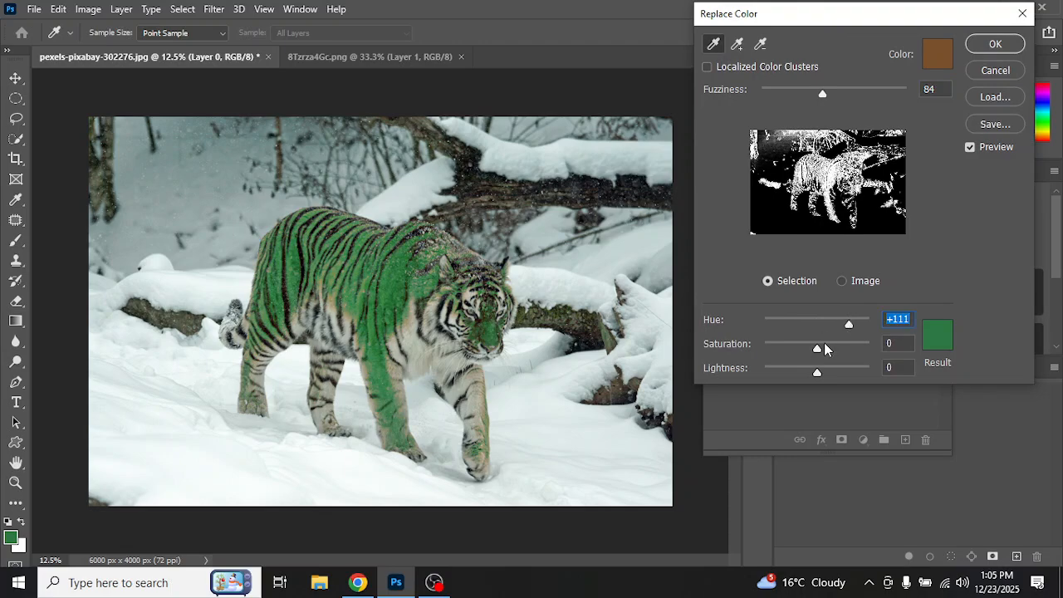
left_click_drag(806, 349, 804, 373)
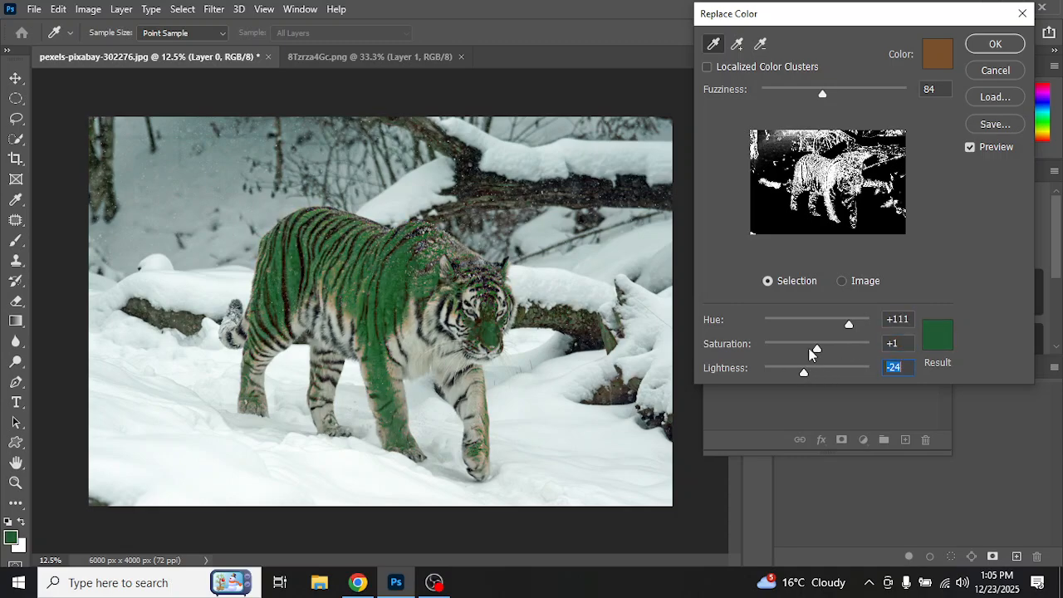
left_click(989, 70)
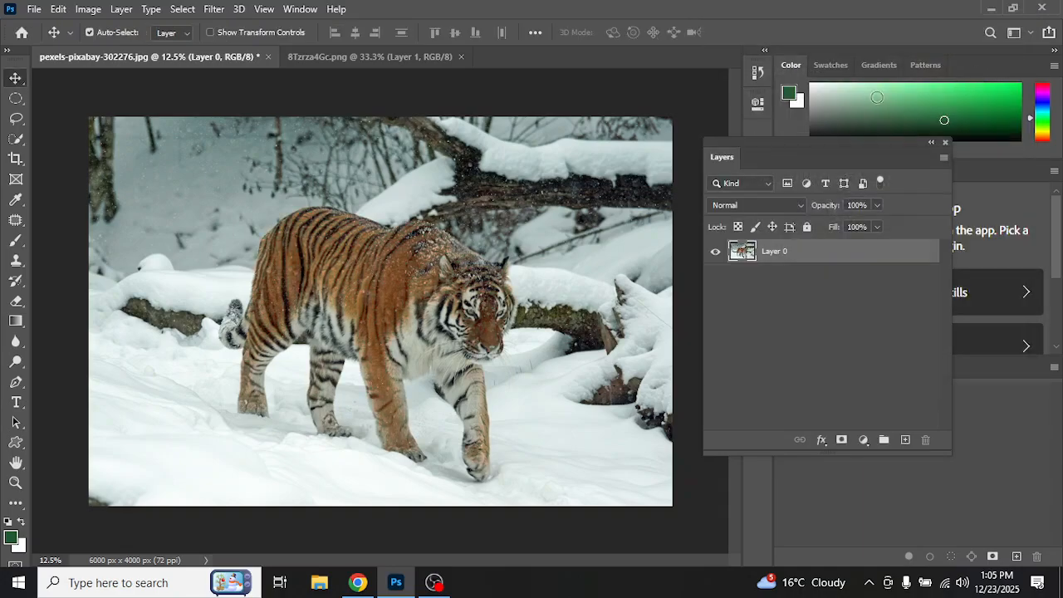
Step: Try Replace Color on the snow beside the tiger with fuzziness 40, hue -20 and lightness +100, and undo it
left_click(87, 10)
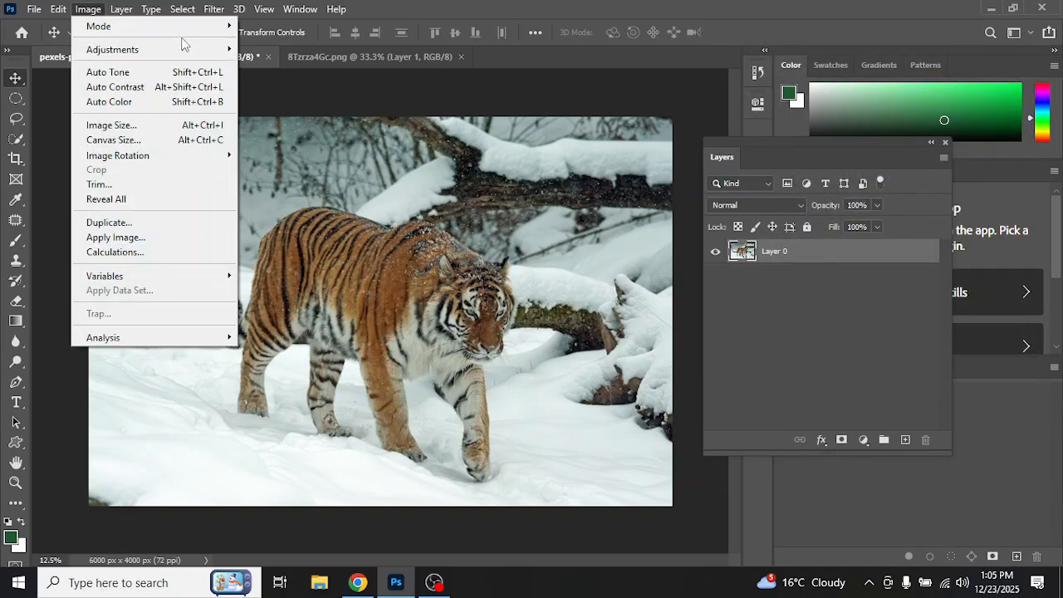
mouse_move(185, 50)
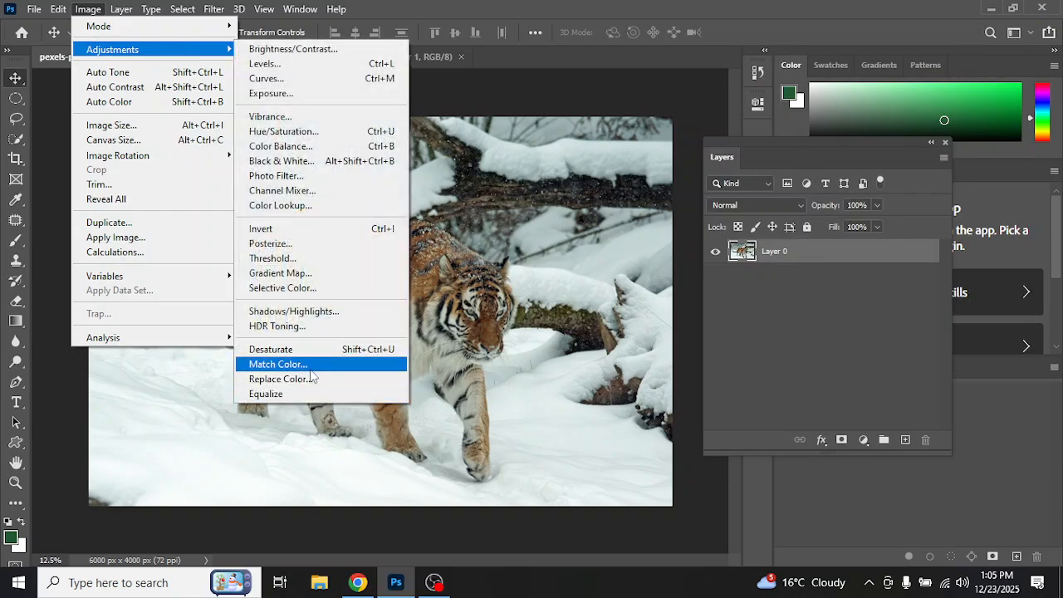
left_click(279, 379)
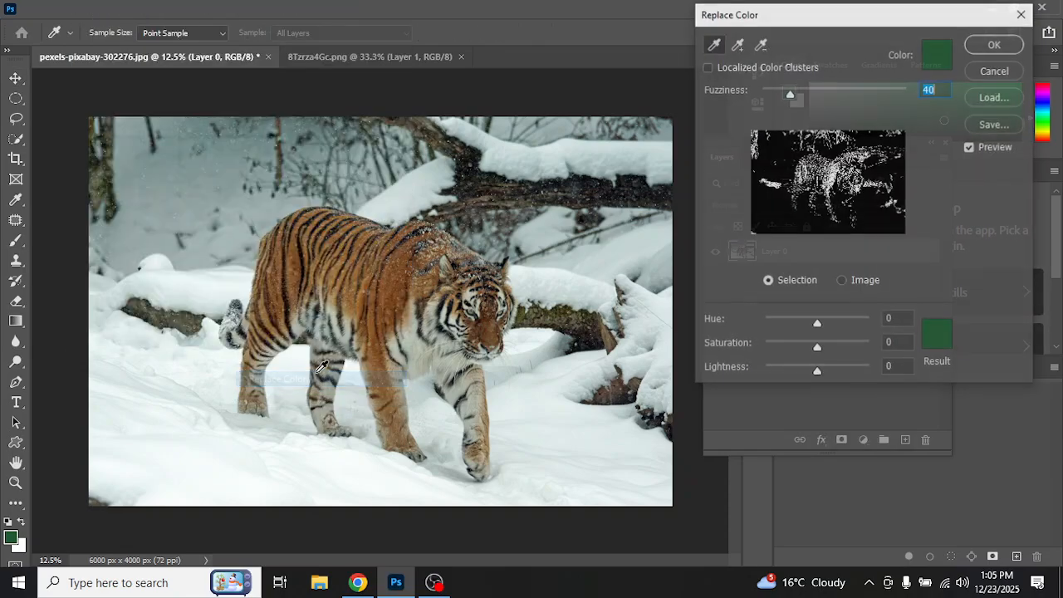
left_click(557, 413)
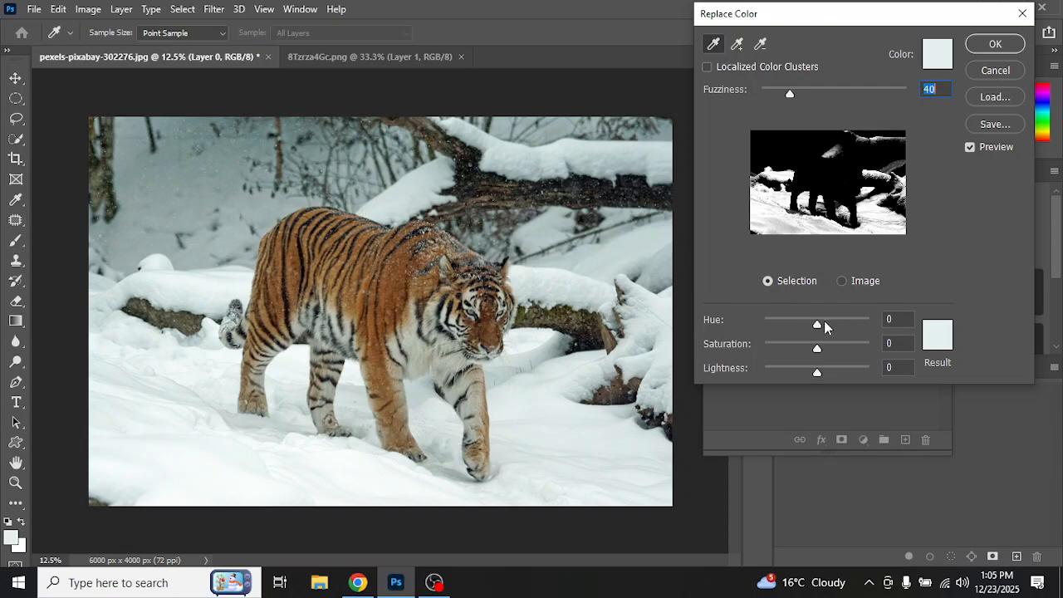
left_click_drag(815, 324, 864, 380)
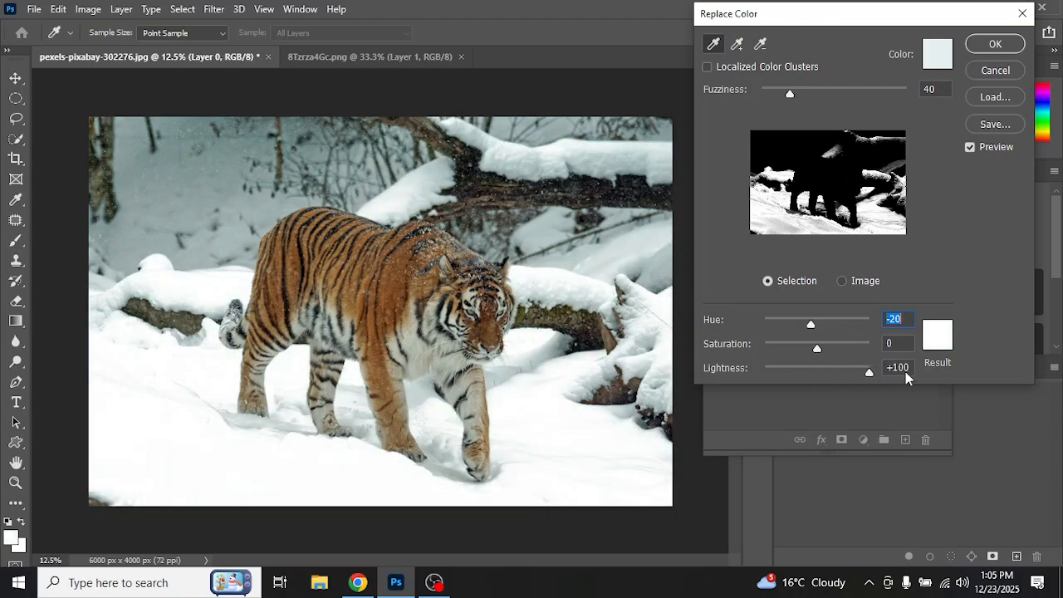
left_click(906, 372)
left_click(997, 45)
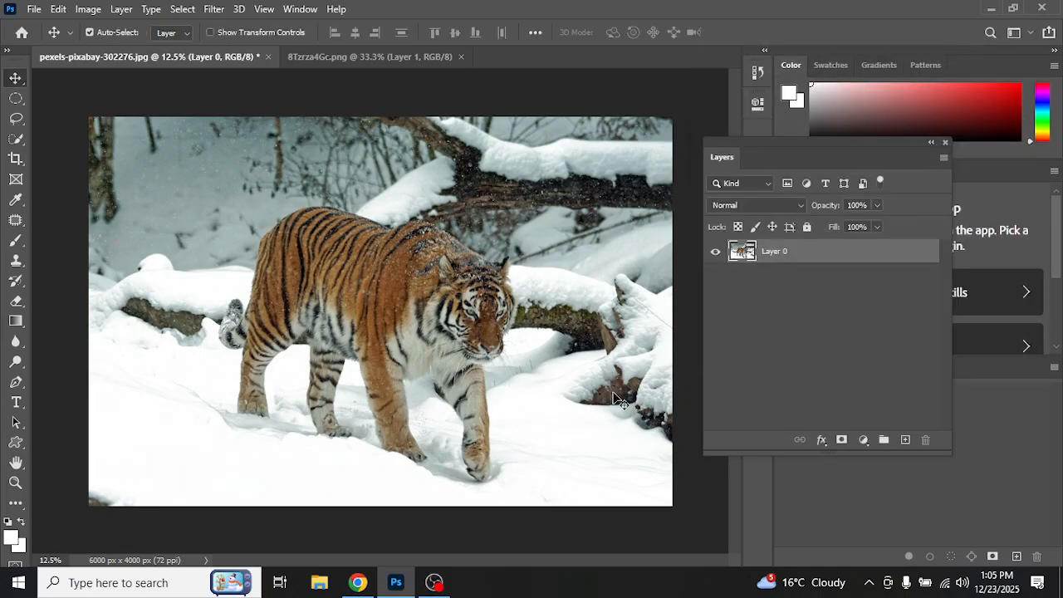
key("ctrl")
key("ctrl")
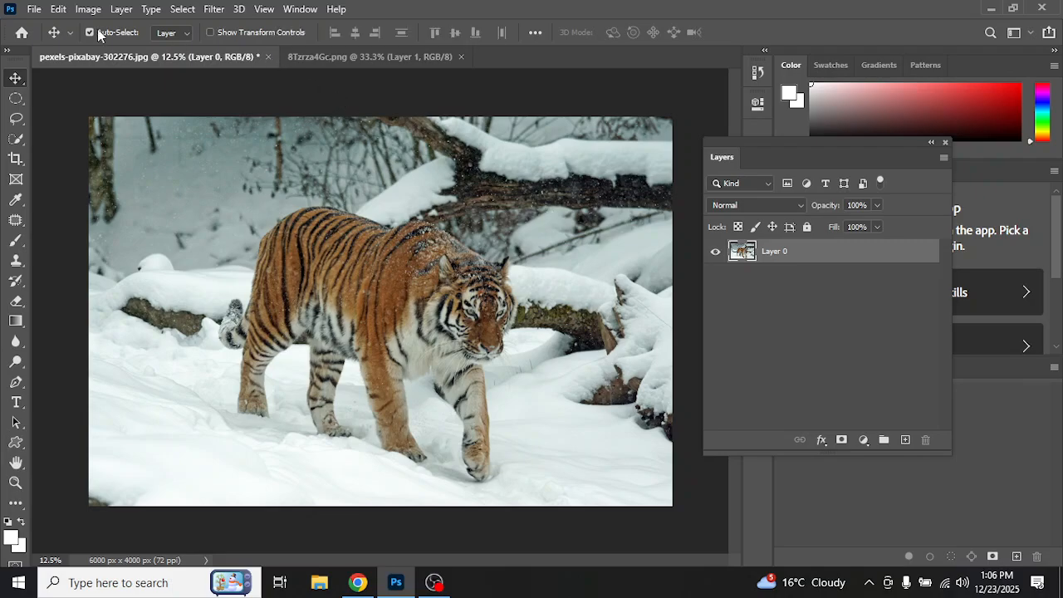
Step: Open the athlete-running-man JPG of the jogger from the REFAE folder, and unlock its Background layer
left_click(35, 12)
left_click(43, 39)
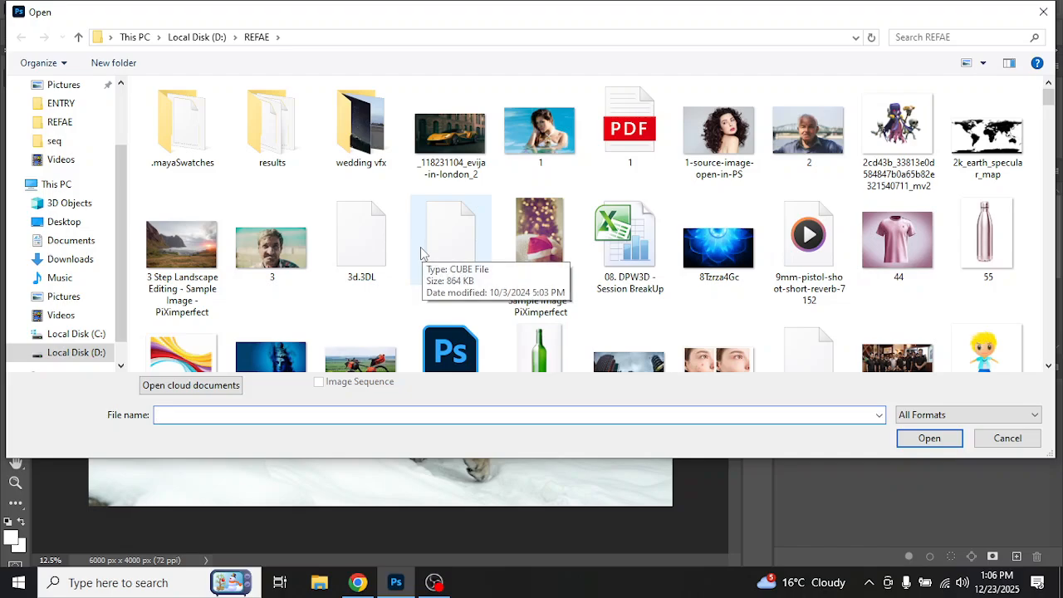
scroll(421, 253, "down", 10)
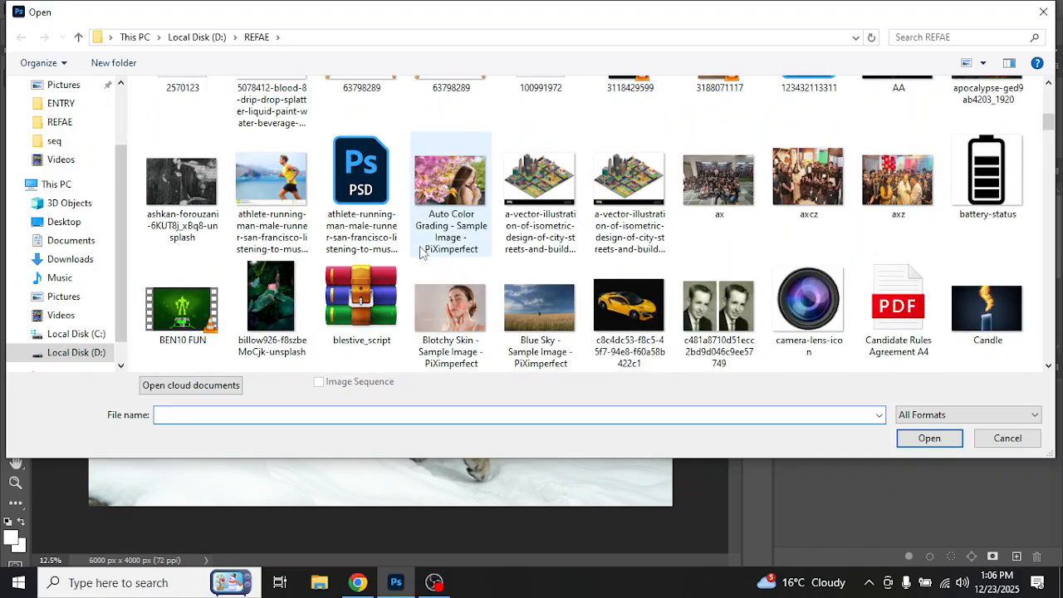
left_click(457, 180)
left_click(281, 179)
double_click(280, 179)
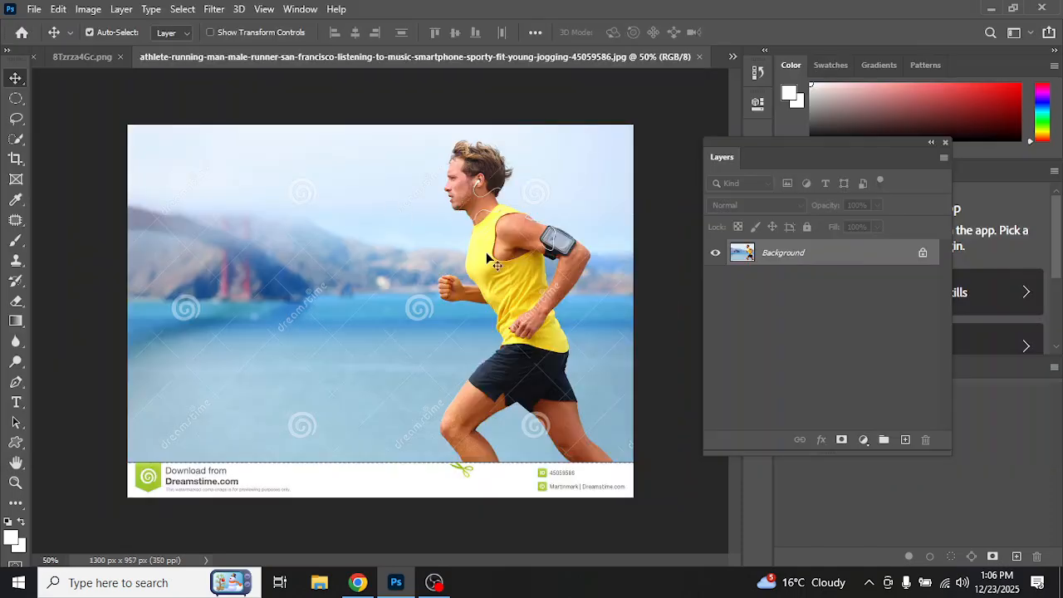
left_click(922, 254)
Step: Sample the jogger's yellow shirt in Replace Color at fuzziness 40, and try to subtract the blue water from the selection
left_click(88, 9)
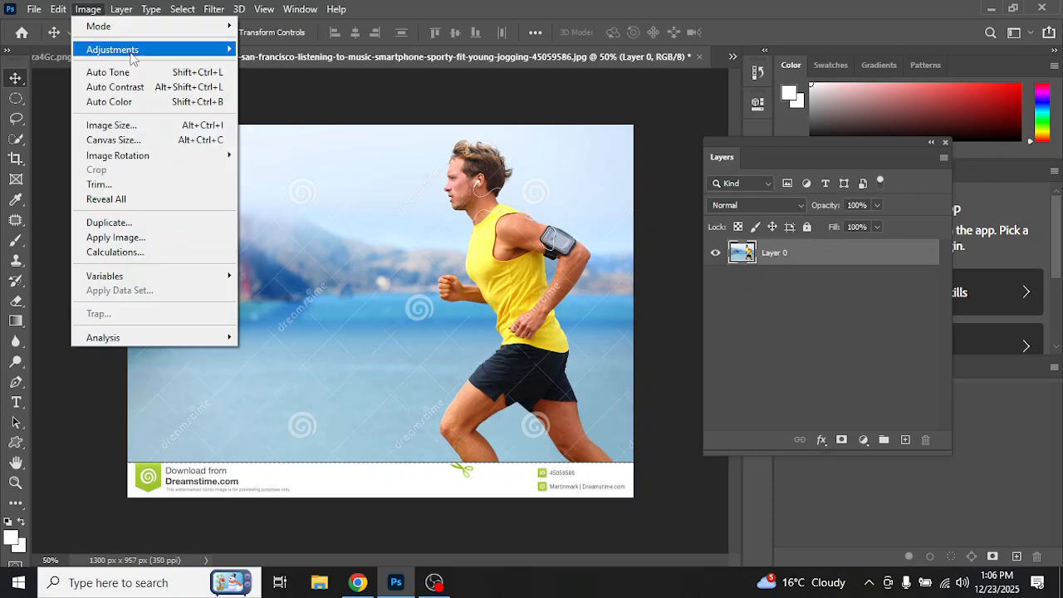
mouse_move(158, 56)
left_click(345, 382)
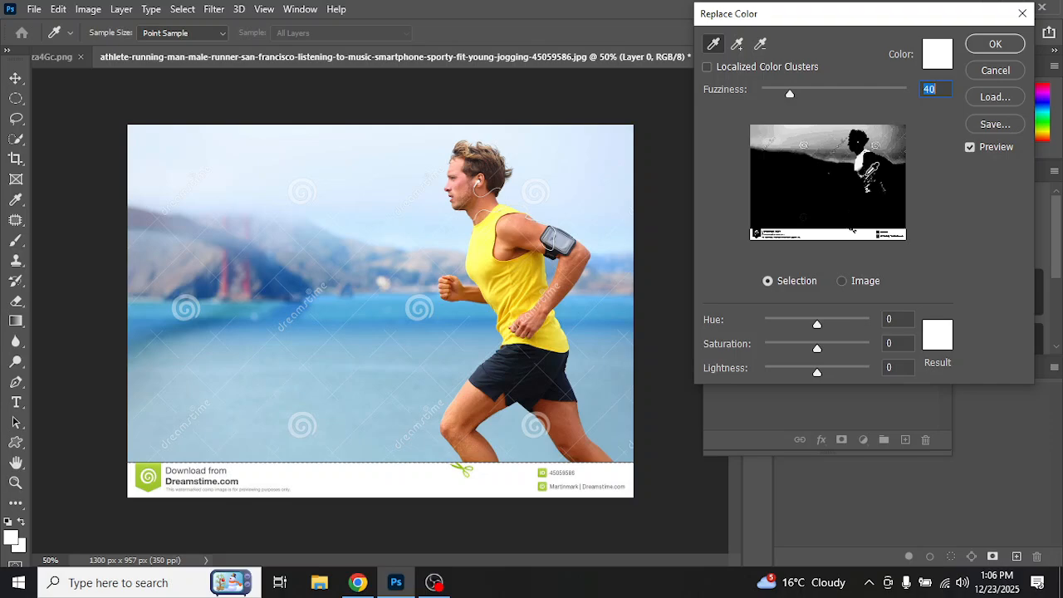
left_click(866, 176)
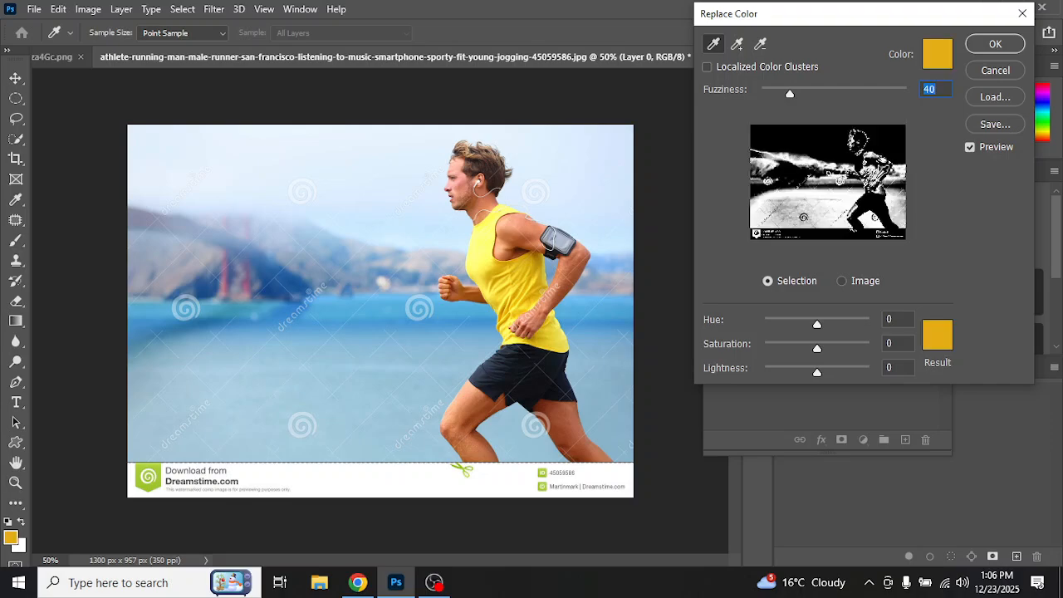
left_click(871, 177)
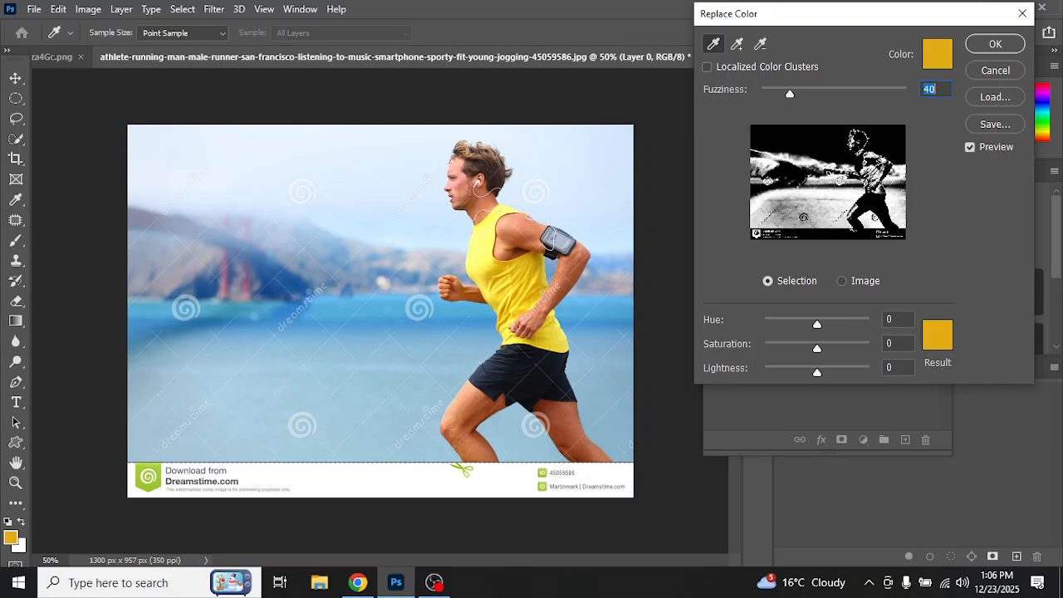
left_click(760, 44)
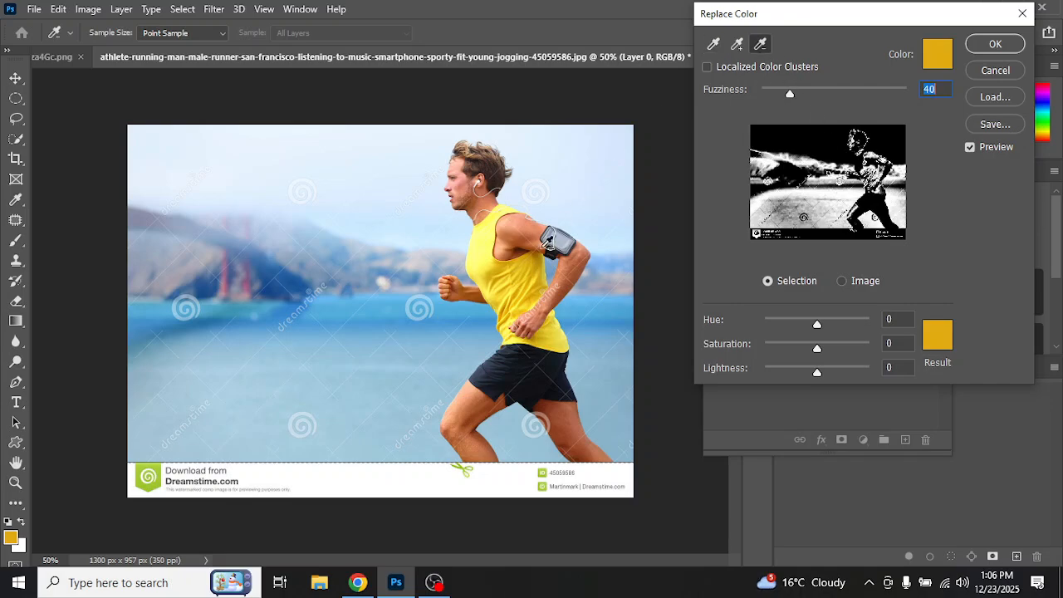
left_click(429, 344)
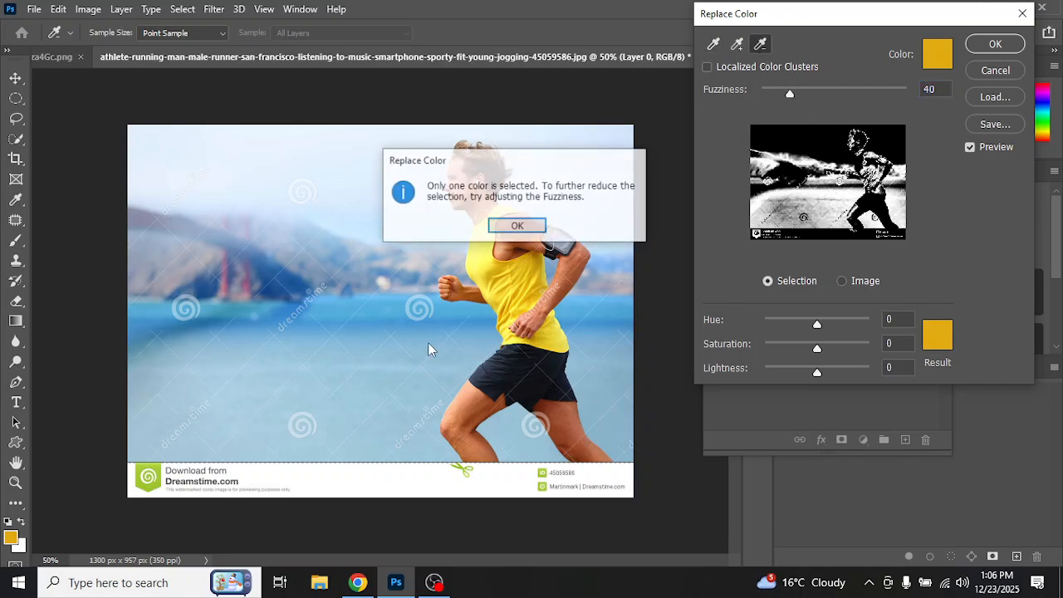
left_click(516, 226)
mouse_move(788, 94)
left_mouse_down()
mouse_move(767, 96)
mouse_move(796, 95)
mouse_move(790, 103)
left_mouse_up()
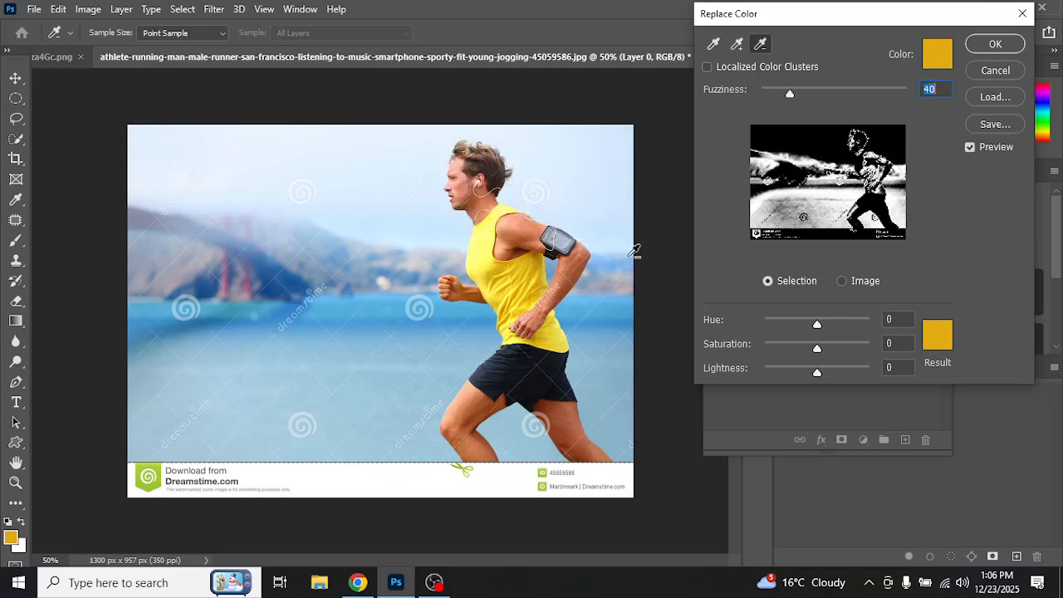
Step: Resample the yellow of the shirt, try shifting it to red with hue -44, and discard the color replacement
left_click(713, 43)
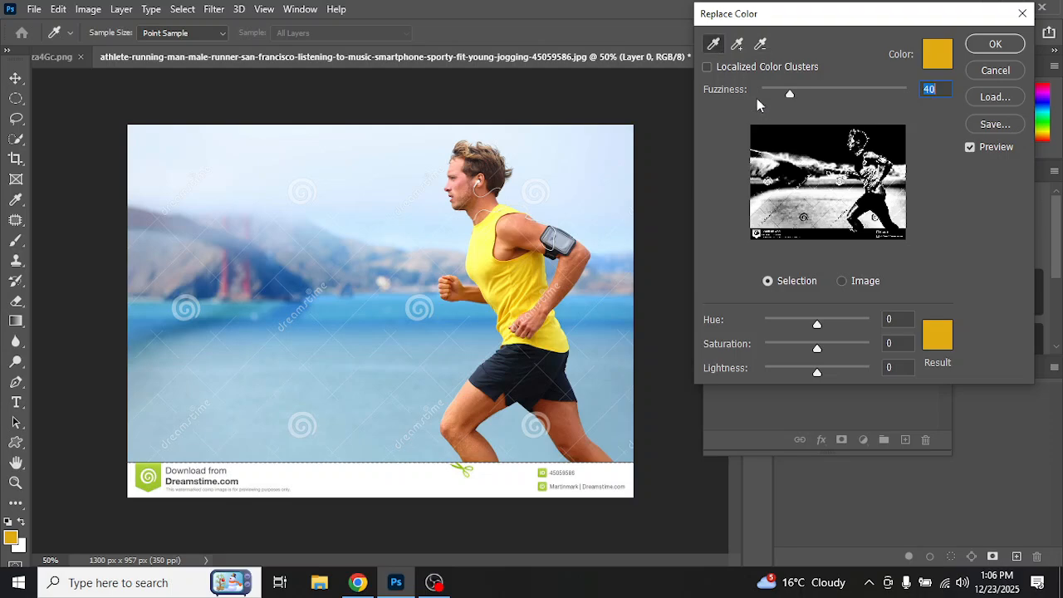
left_click(510, 277)
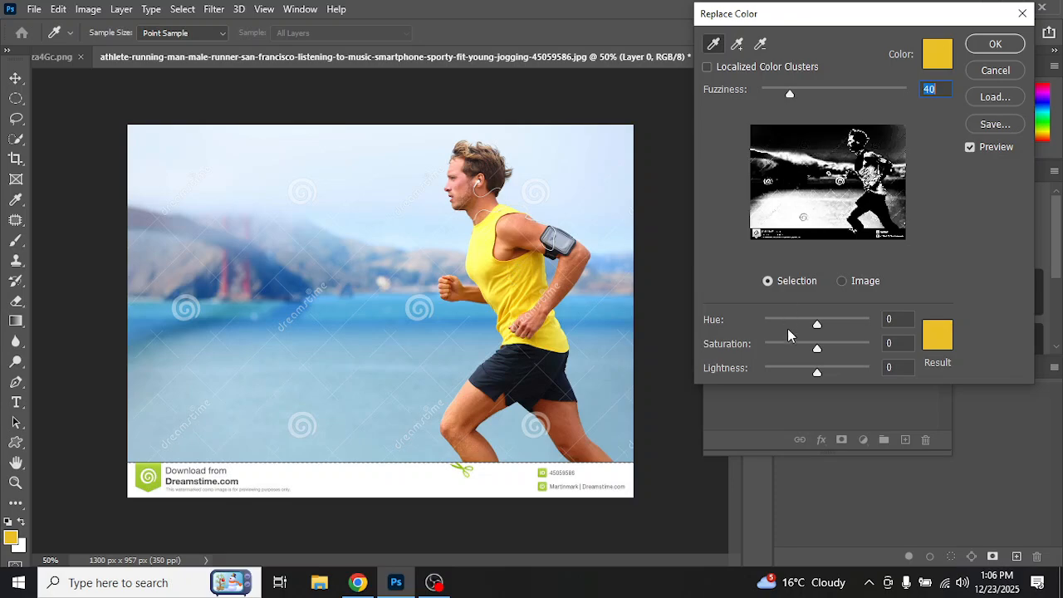
mouse_move(817, 322)
left_mouse_down()
mouse_move(791, 327)
mouse_move(832, 326)
mouse_move(805, 332)
left_mouse_up()
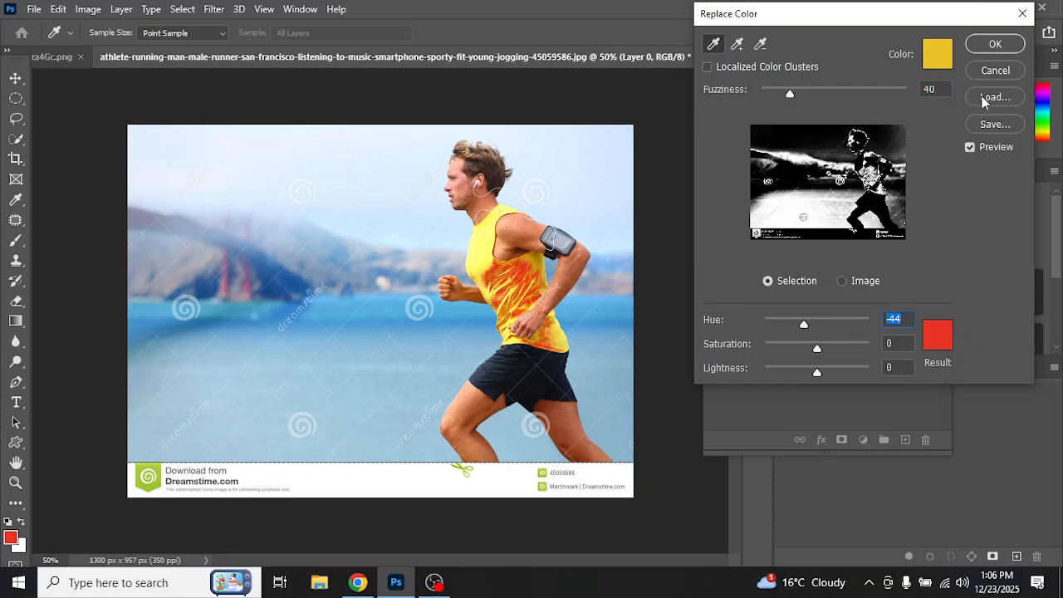
left_click(1007, 70)
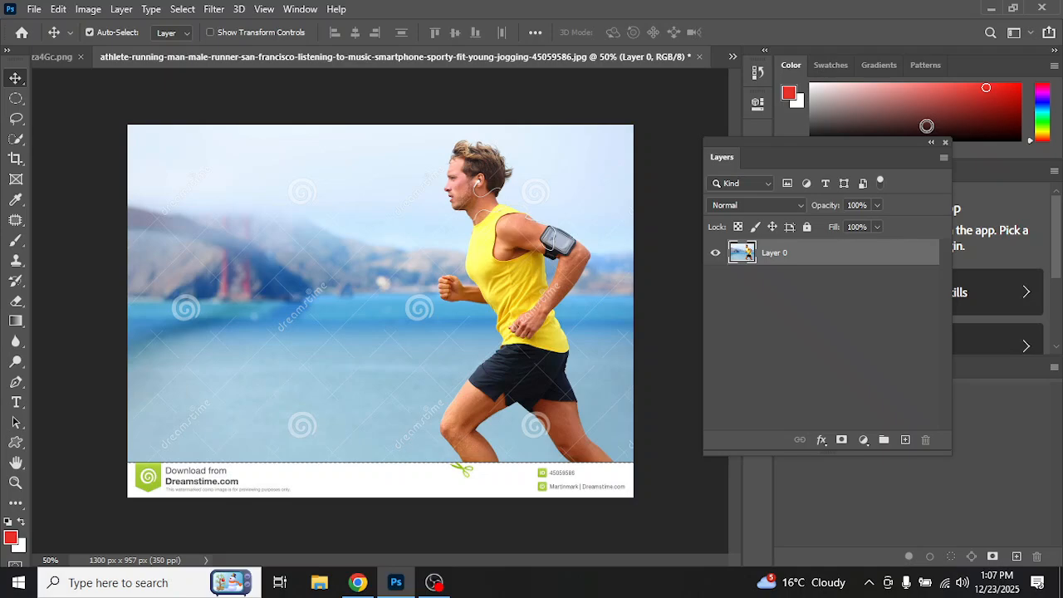
Step: Try Equalize on the jogger image, and undo it
left_click(93, 11)
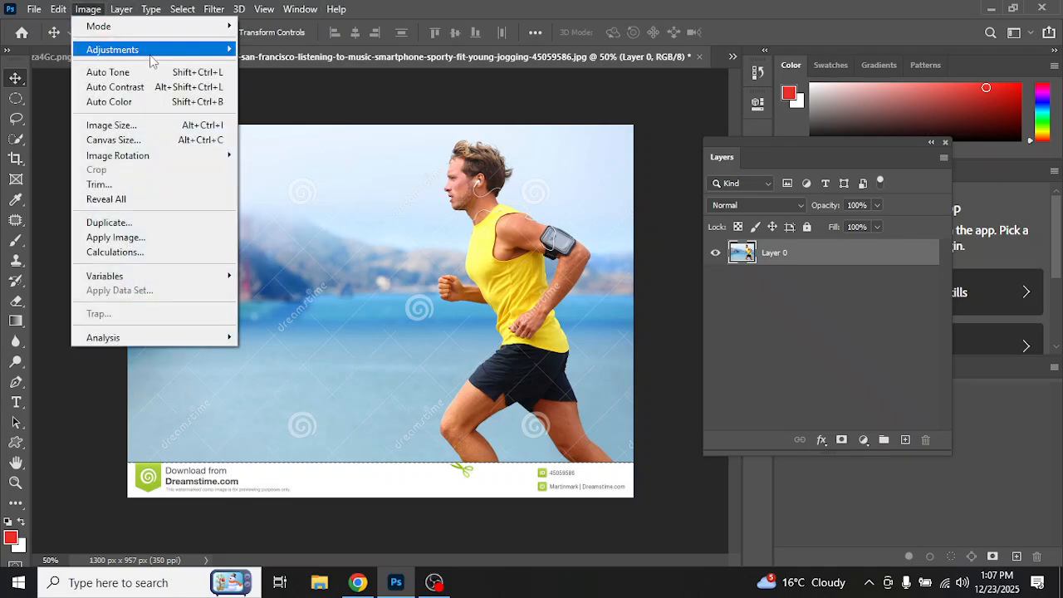
mouse_move(133, 49)
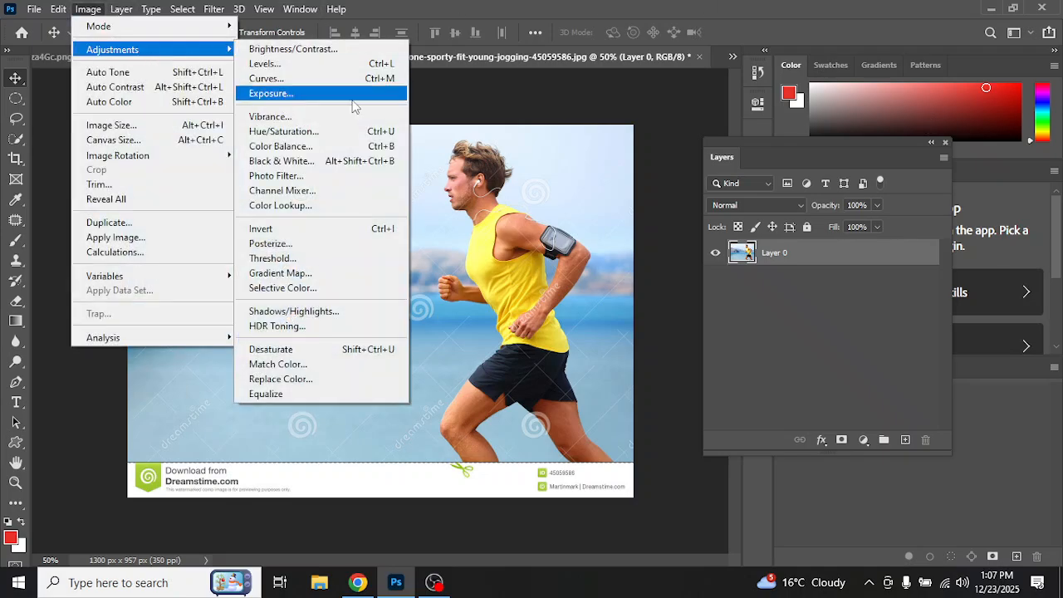
left_click(348, 395)
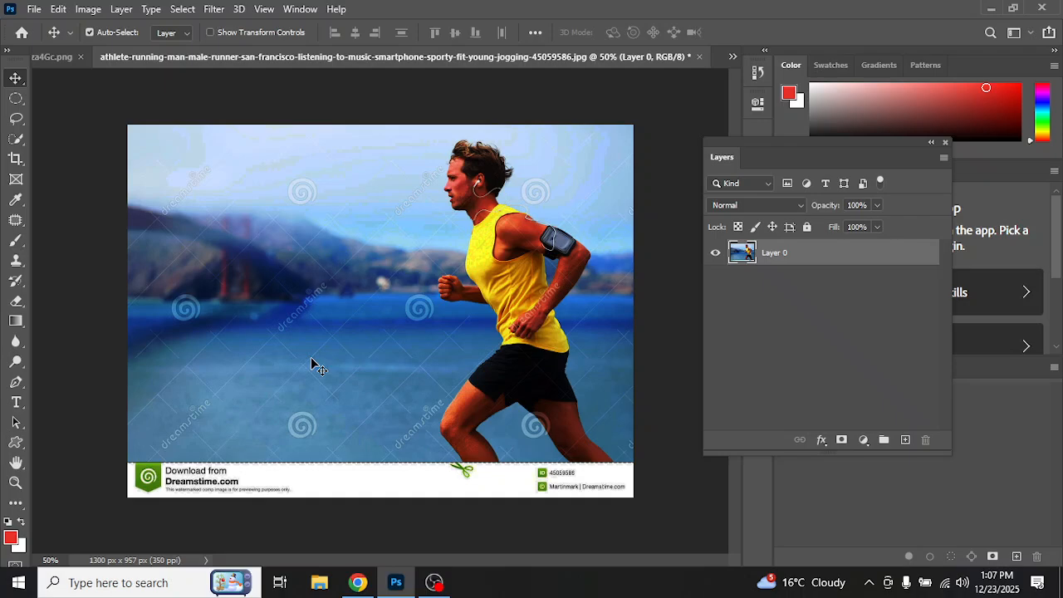
key("ctrl+z")
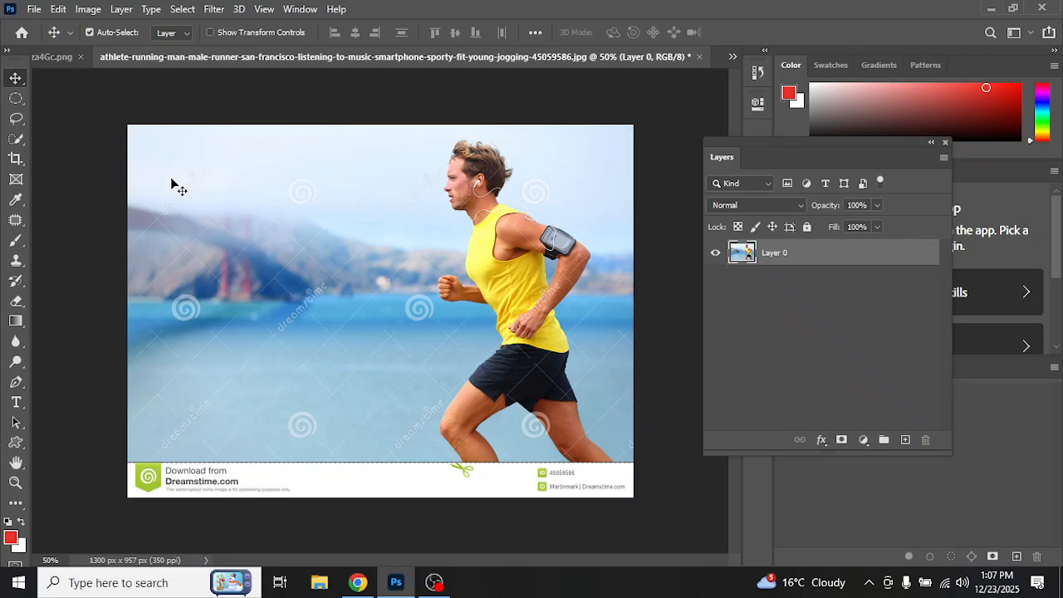
Step: Close the jogger image without saving its changes
left_click_drag(47, 54, 275, 55)
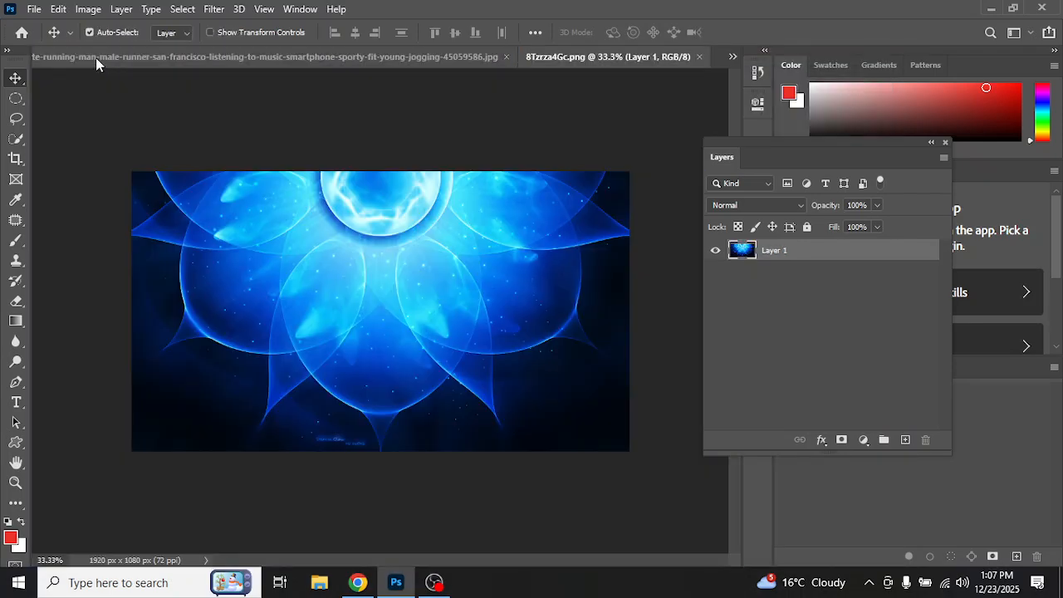
left_click_drag(96, 57, 162, 142)
left_click(560, 143)
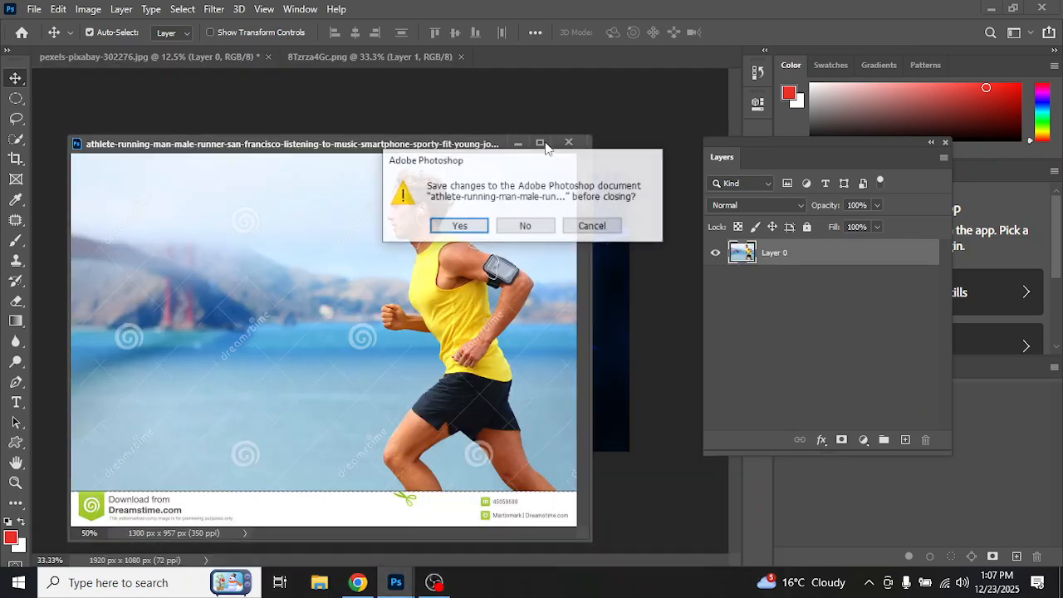
left_click(525, 225)
Step: Return to the tiger photo pexels-pixabay-302276.jpg and apply Equalize to its layer
left_click(137, 58)
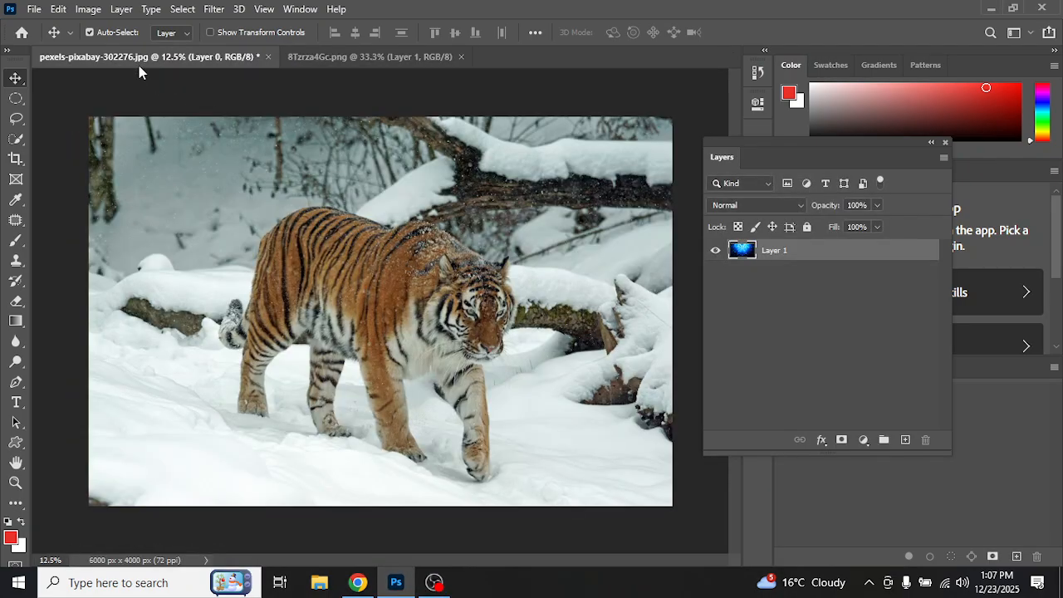
left_click(89, 8)
mouse_move(149, 49)
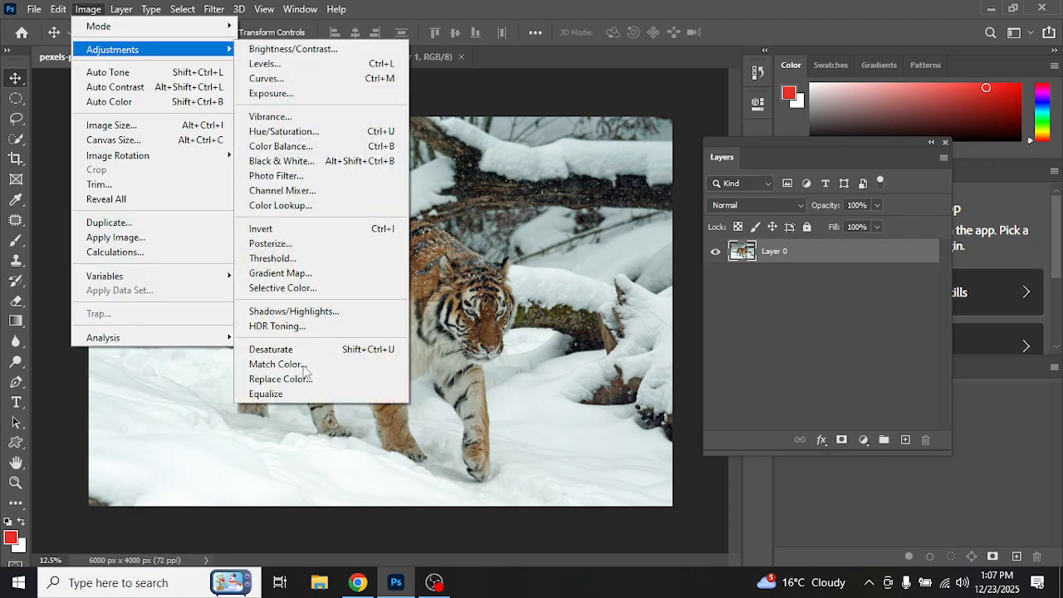
left_click(283, 394)
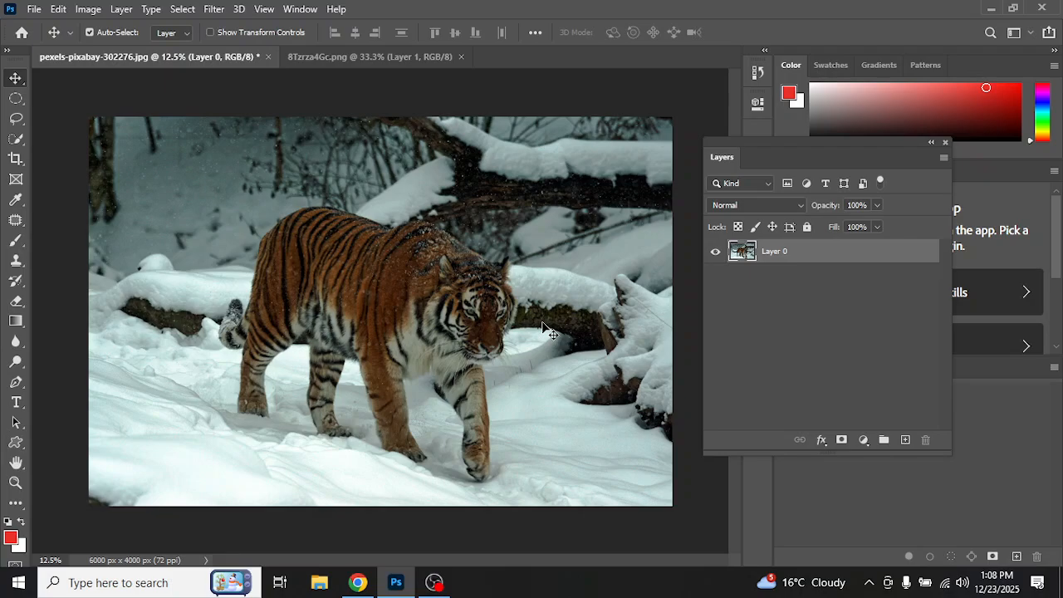
Step: Try Desaturate on the tiger layer, and undo both it and the Equalize adjustment
left_click(88, 9)
mouse_move(138, 52)
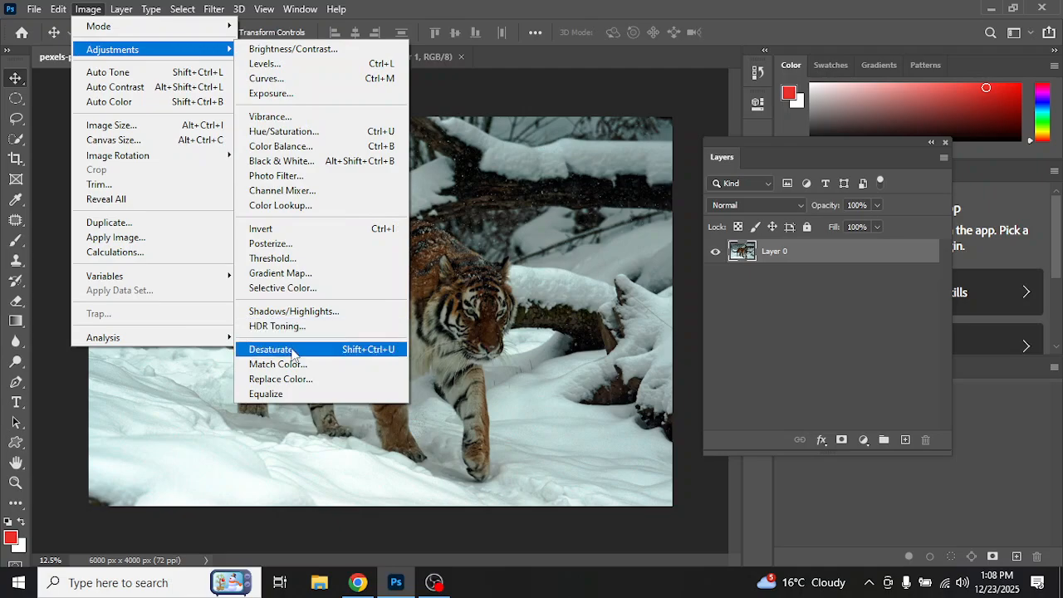
left_click(293, 352)
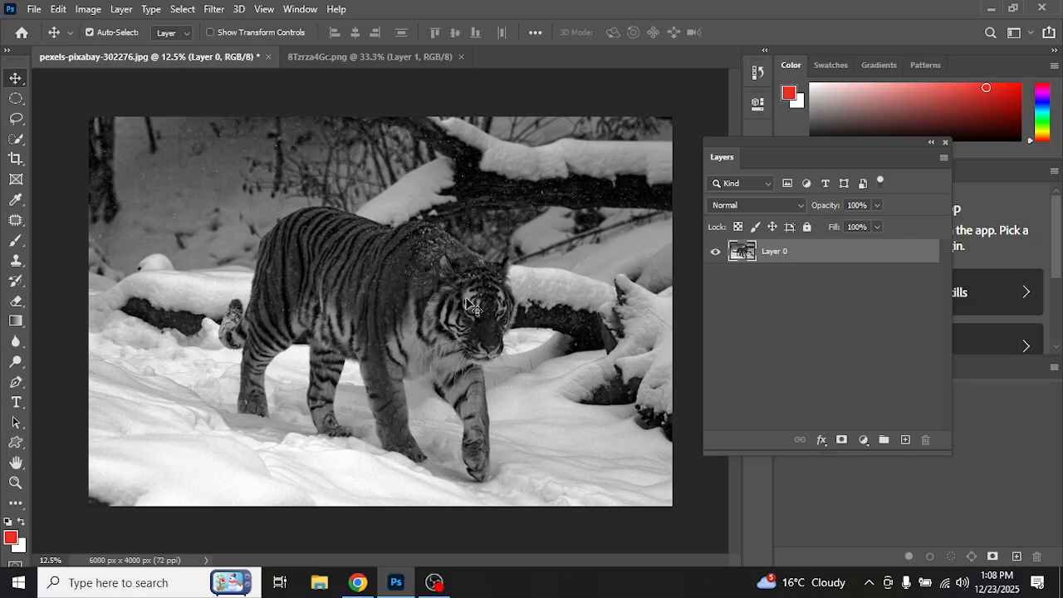
key("ctrl+z")
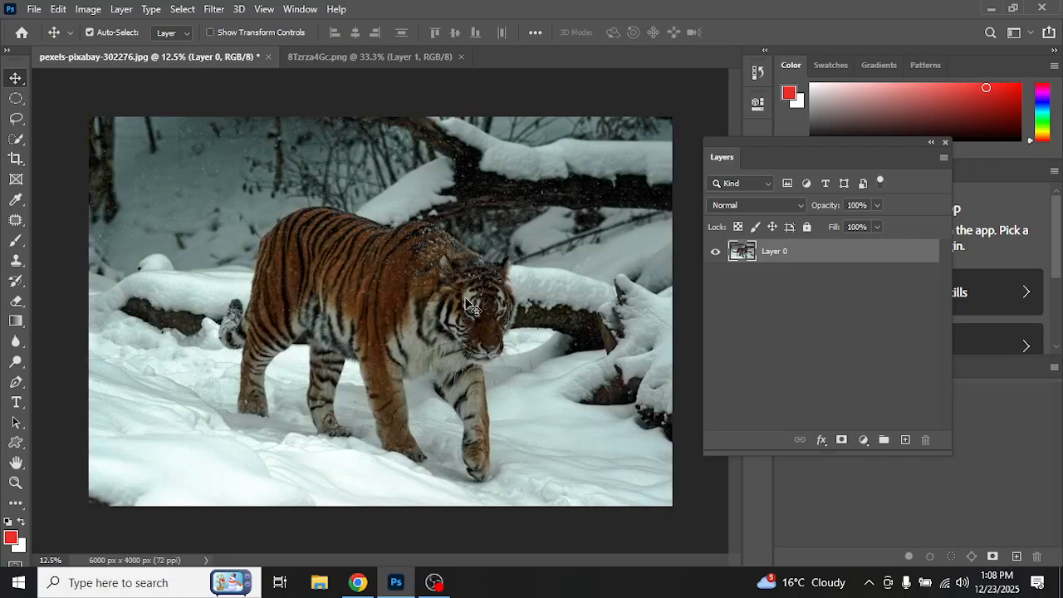
key("ctrl+z")
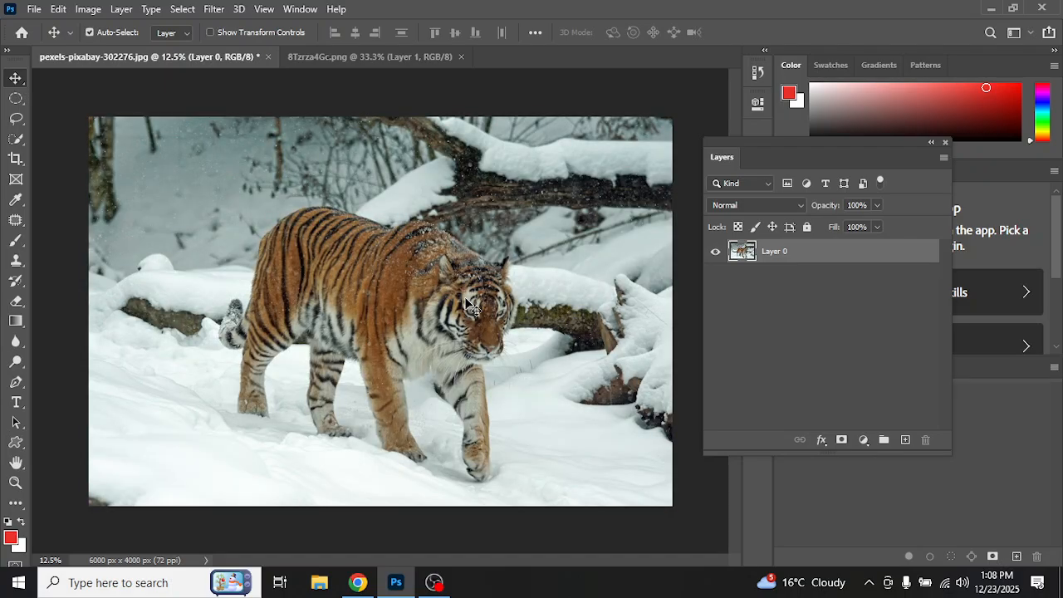
left_click(88, 9)
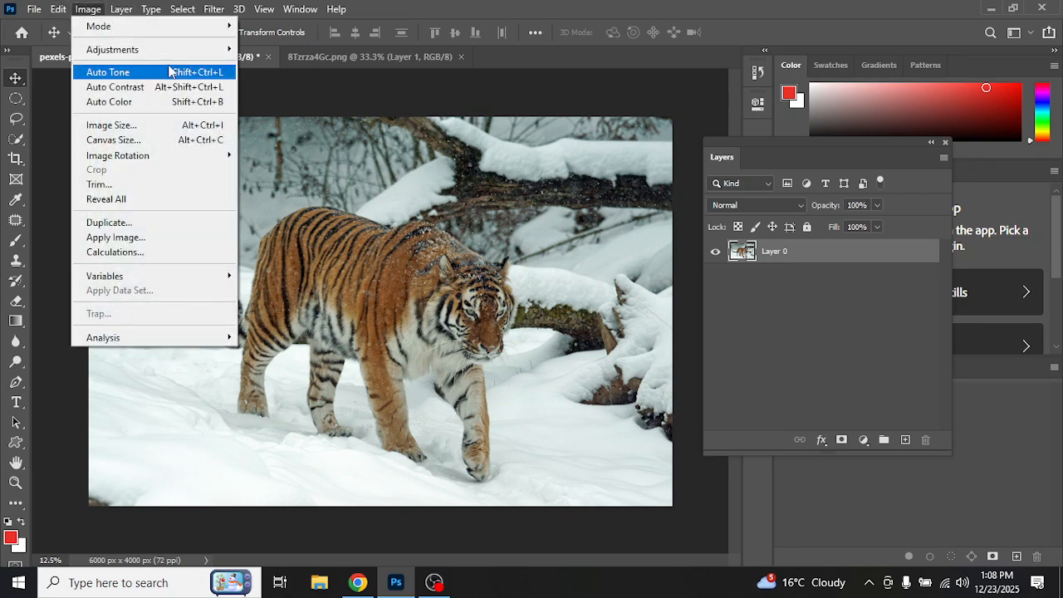
mouse_move(173, 51)
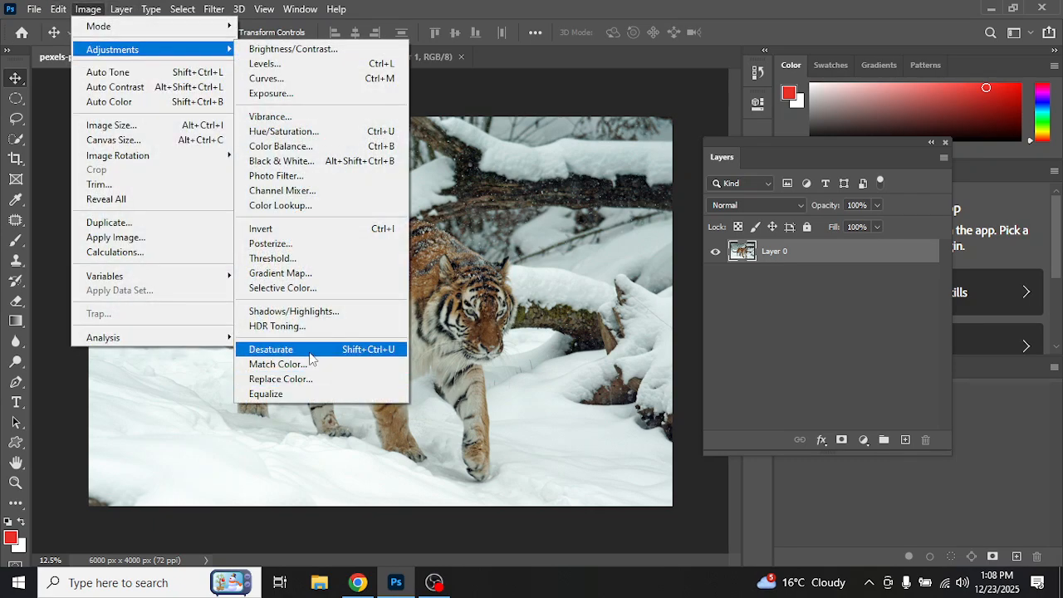
left_click(710, 3)
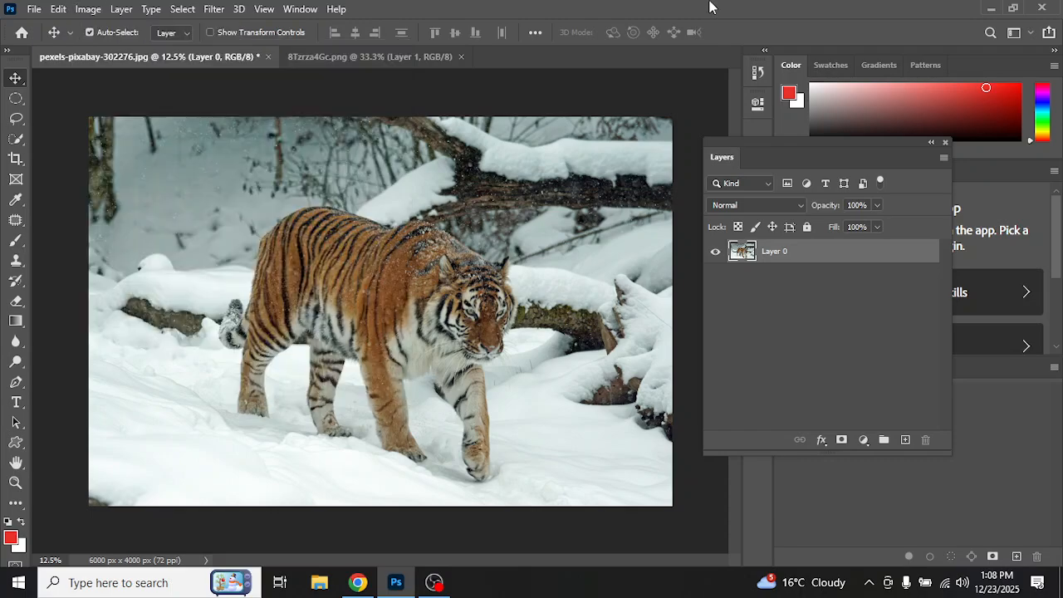
Step: Start HDR Toning on the tiger image, accept flattening the document, and move the dialog off the tiger
left_click(86, 9)
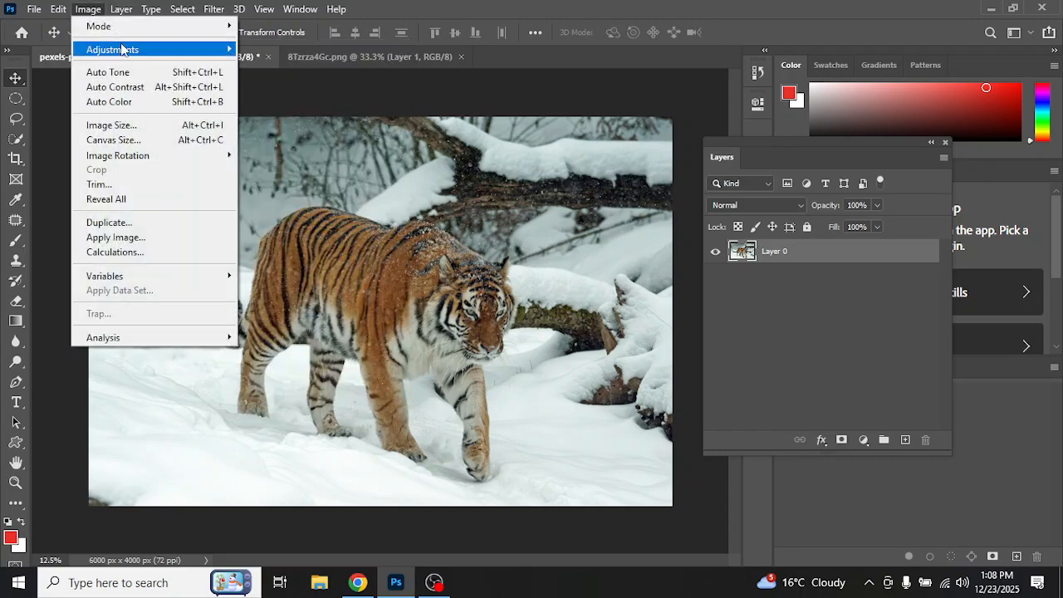
mouse_move(175, 50)
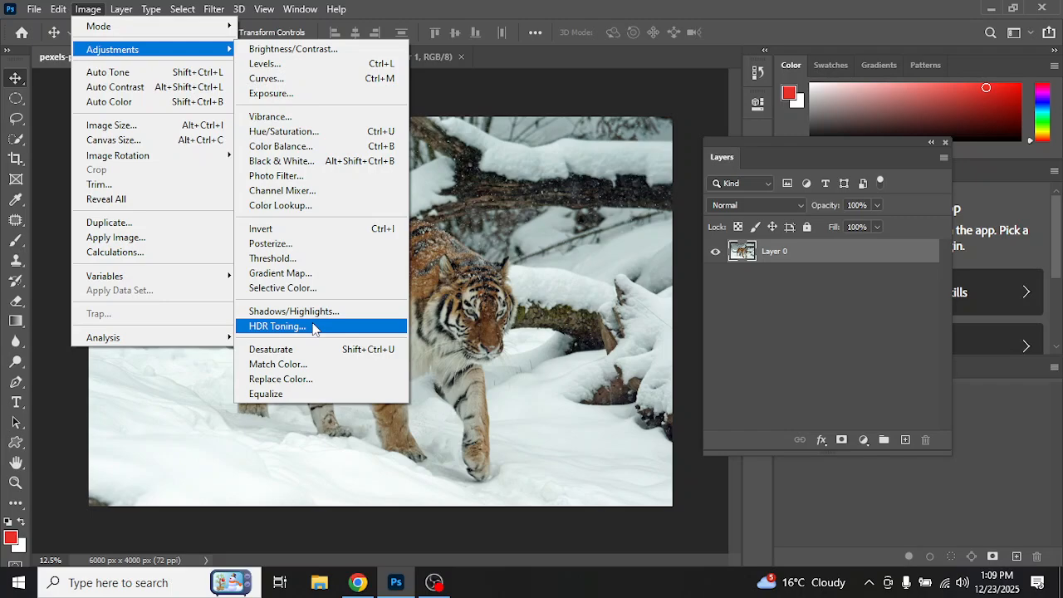
left_click(313, 326)
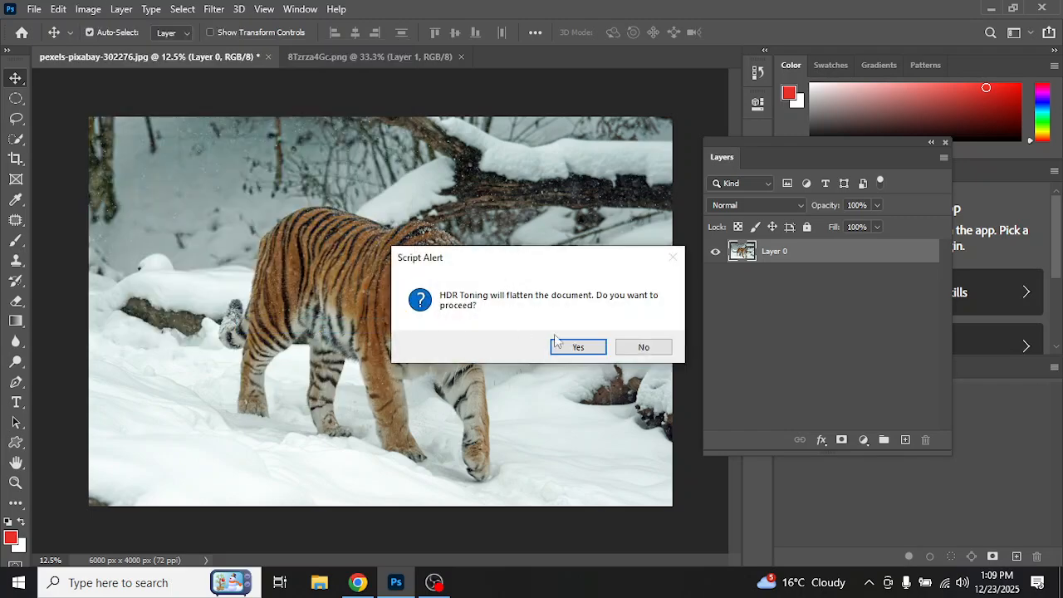
left_click(578, 348)
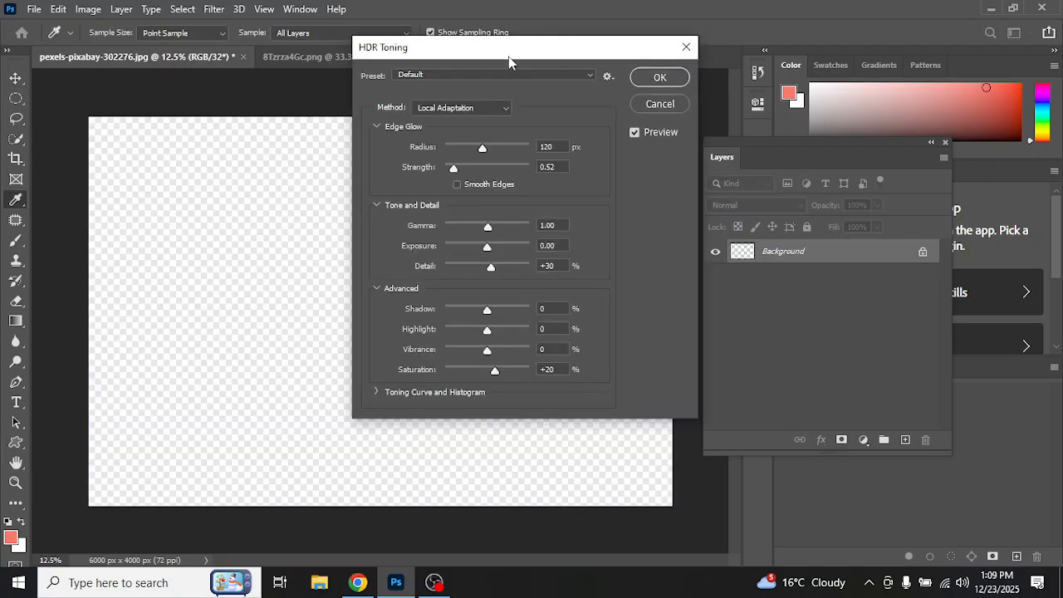
left_click_drag(595, 62, 724, 81)
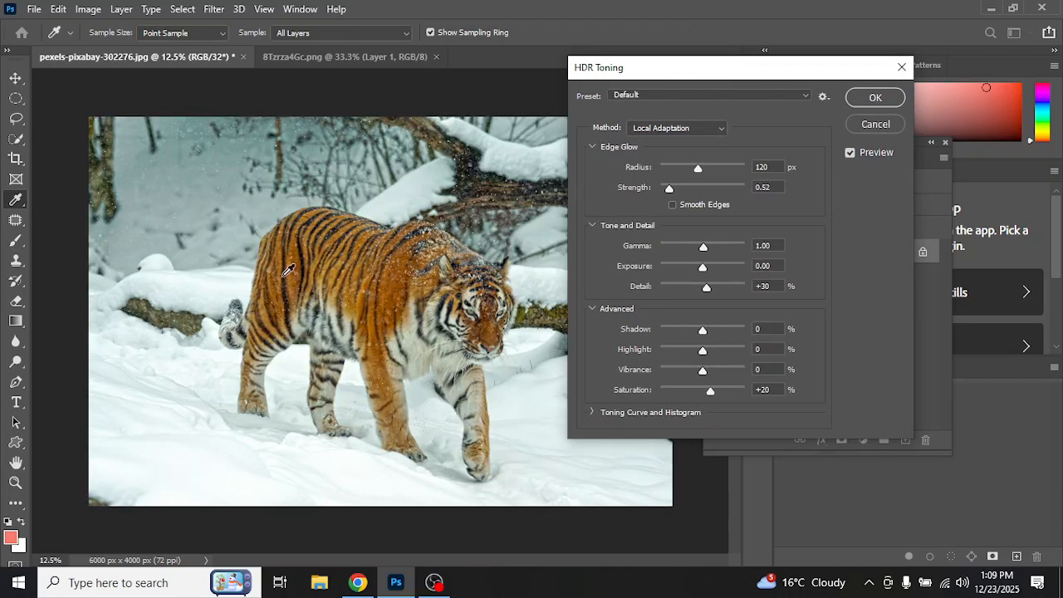
Step: Compare the tiger with the HDR Toning preview on and off, and cancel the adjustment
left_click(851, 152)
left_click(851, 152)
left_click(851, 152)
left_click(851, 152)
left_click(850, 152)
left_click(850, 152)
left_click(877, 125)
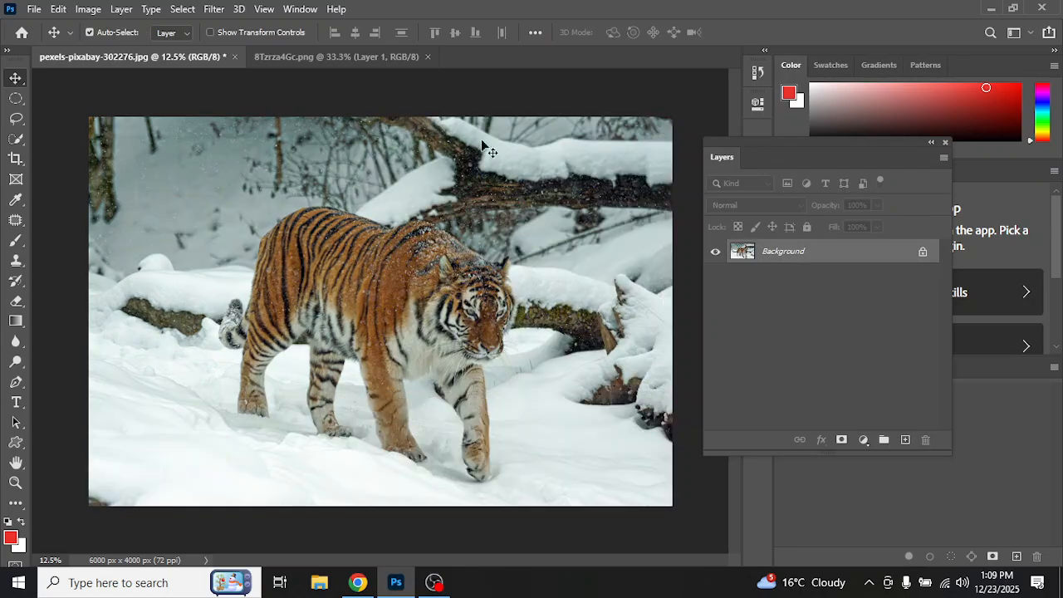
Step: Browse the REFAE folder in the Open dialog for another sample image
left_click(34, 8)
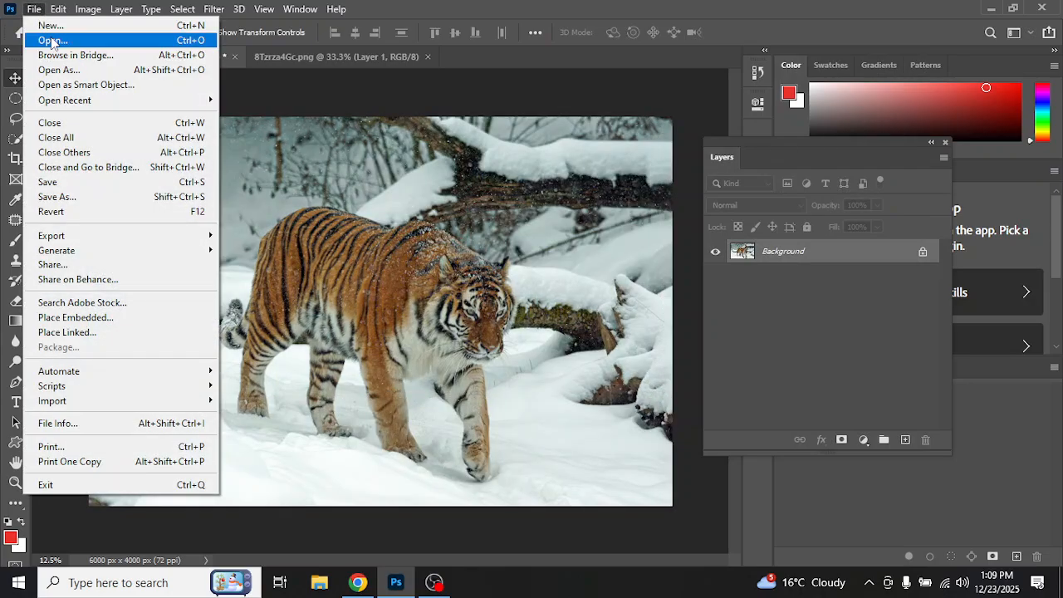
key("Escape")
scroll(347, 231, "down", 10)
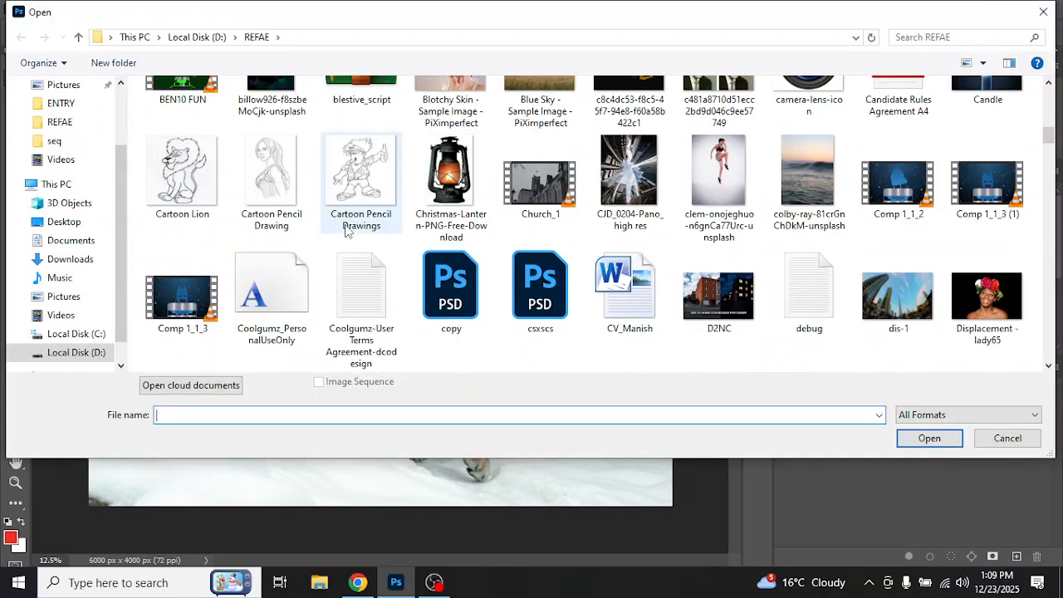
scroll(348, 231, "down", 10)
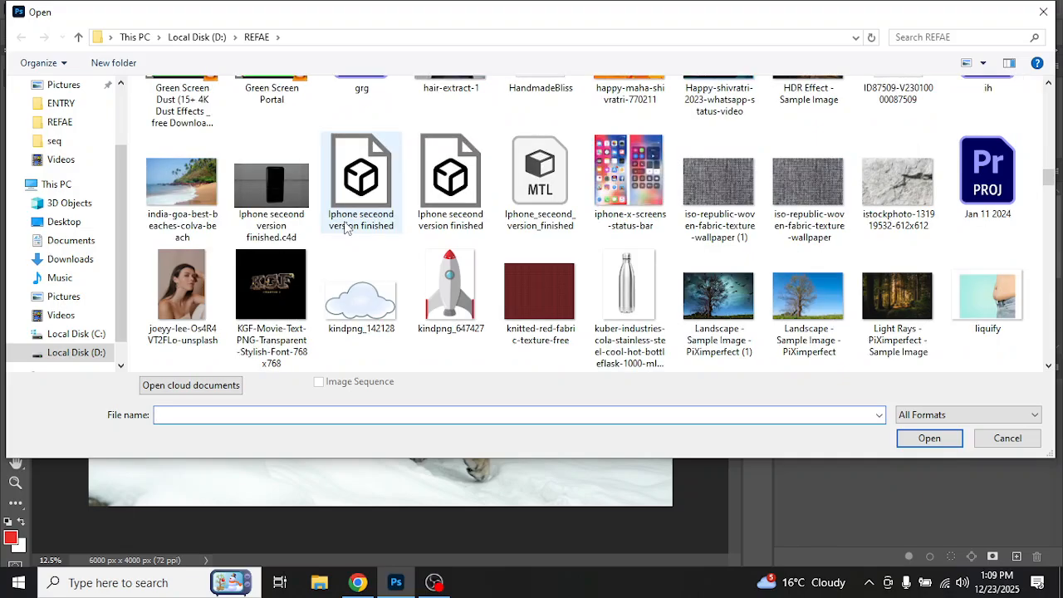
scroll(347, 226, "down", 6)
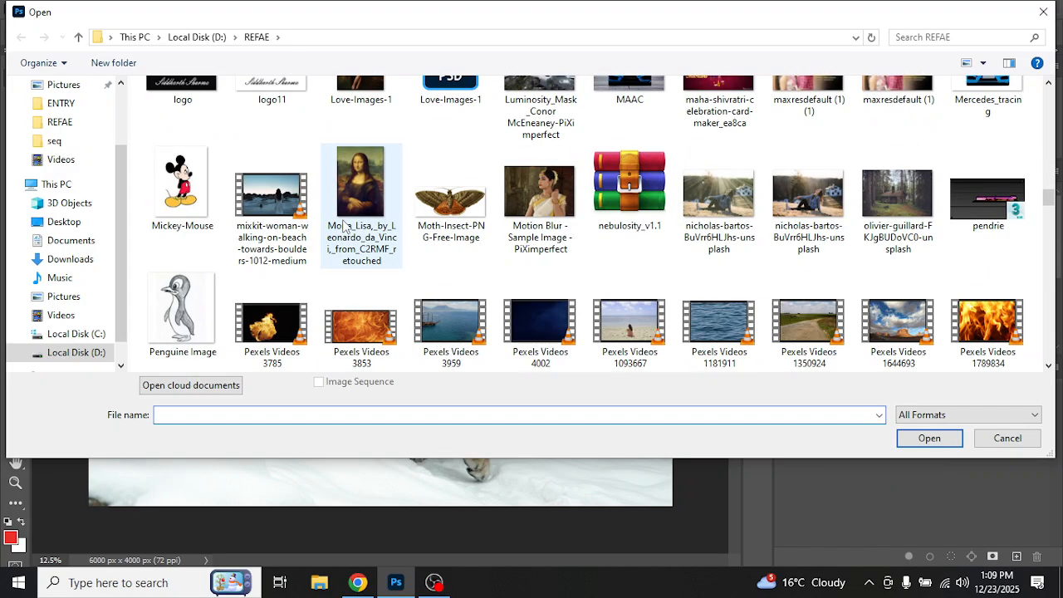
scroll(347, 222, "down", 10)
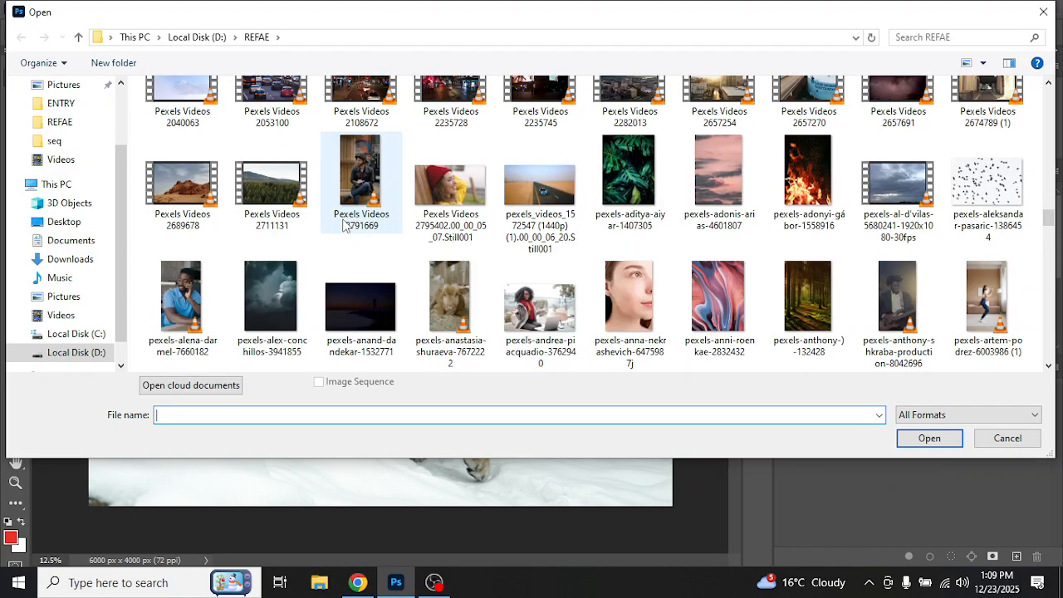
scroll(351, 220, "down", 3)
scroll(351, 218, "down", 3)
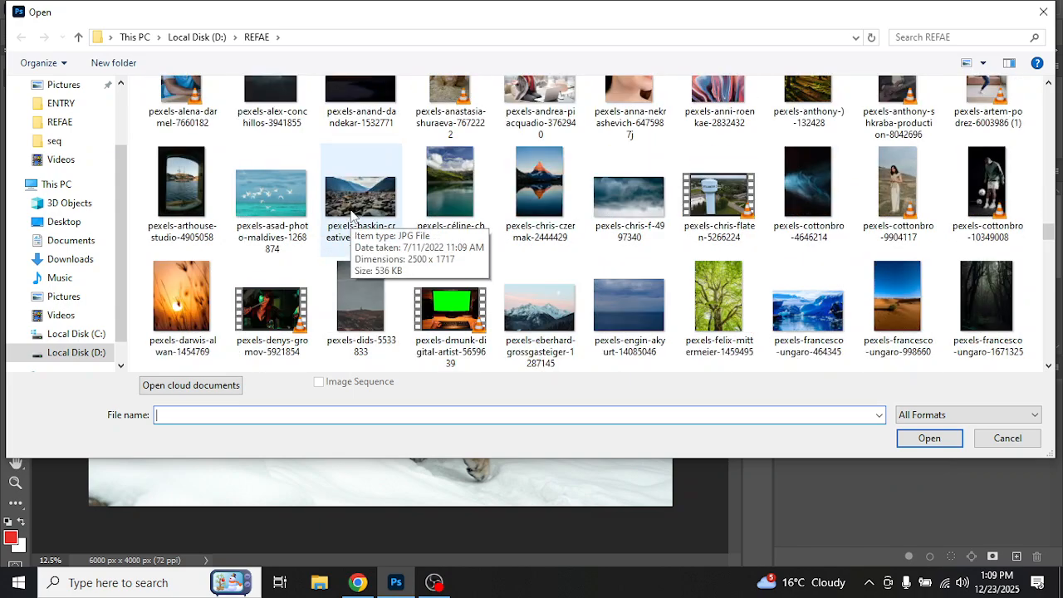
scroll(351, 218, "down", 1)
scroll(351, 218, "down", 1)
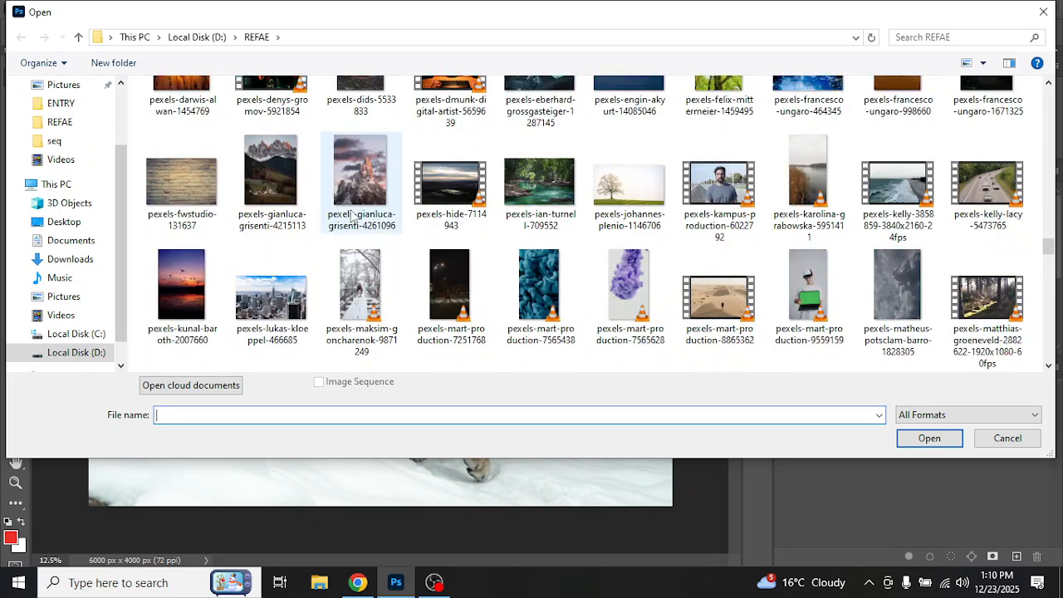
scroll(352, 217, "down", 1)
scroll(353, 218, "down", 2)
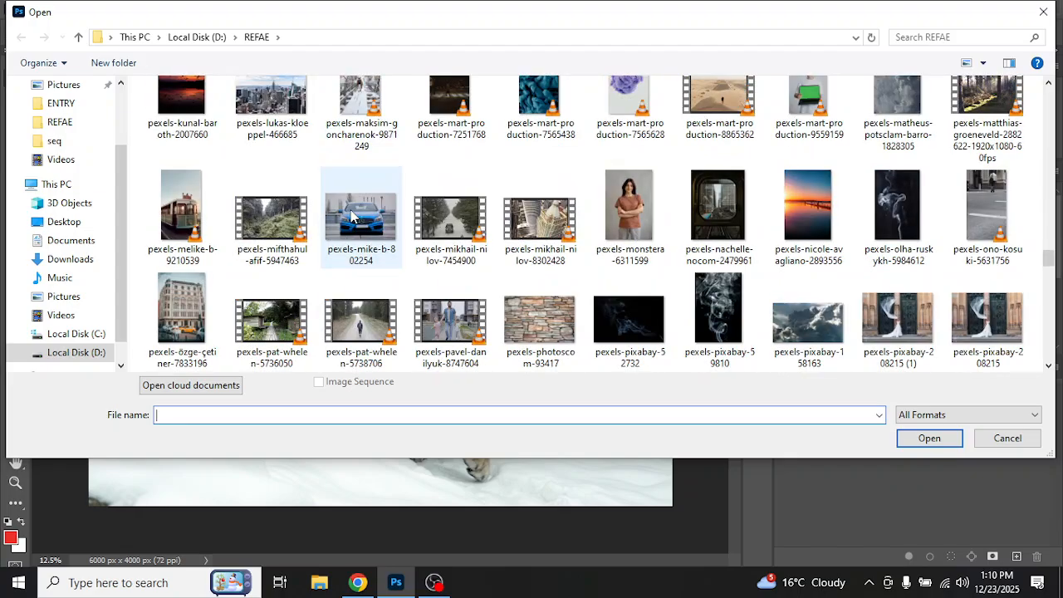
scroll(352, 218, "down", 1)
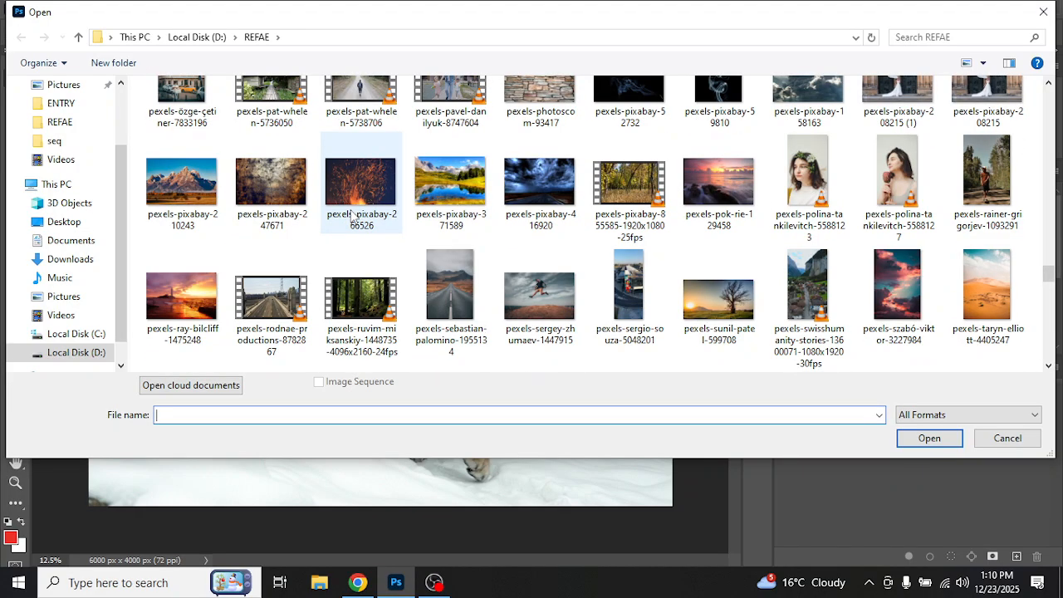
scroll(352, 218, "down", 1)
scroll(352, 218, "down", 1)
scroll(352, 218, "down", 3)
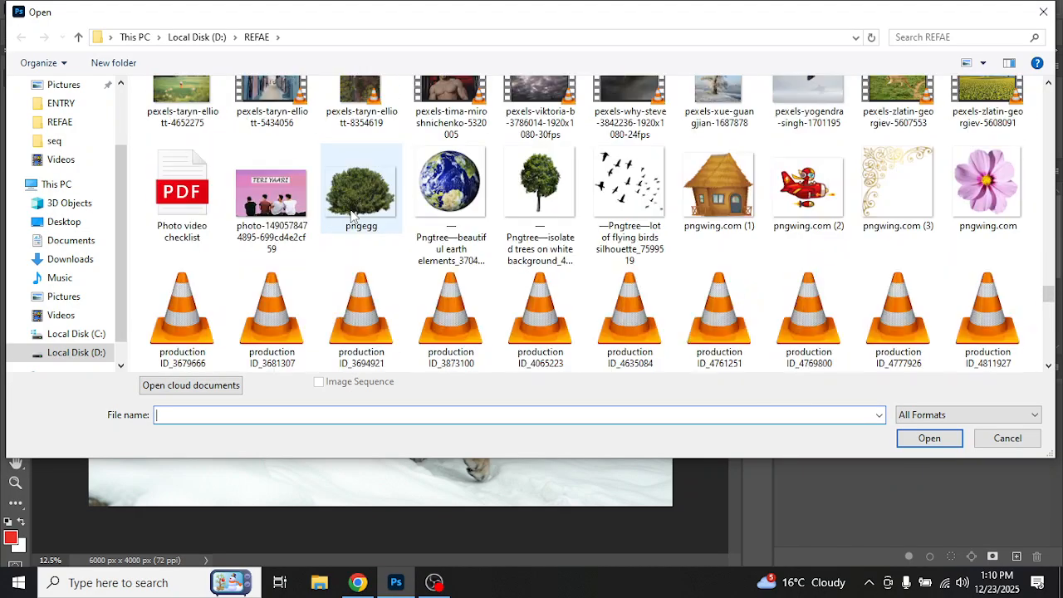
scroll(352, 217, "up", 1)
scroll(352, 218, "up", 4)
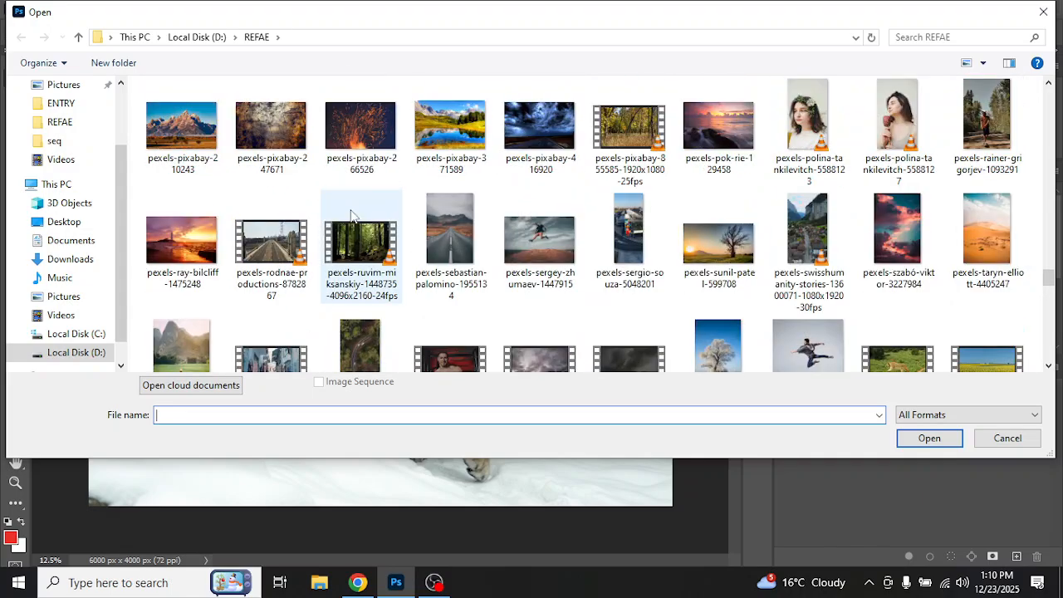
scroll(352, 218, "up", 1)
scroll(353, 218, "up", 2)
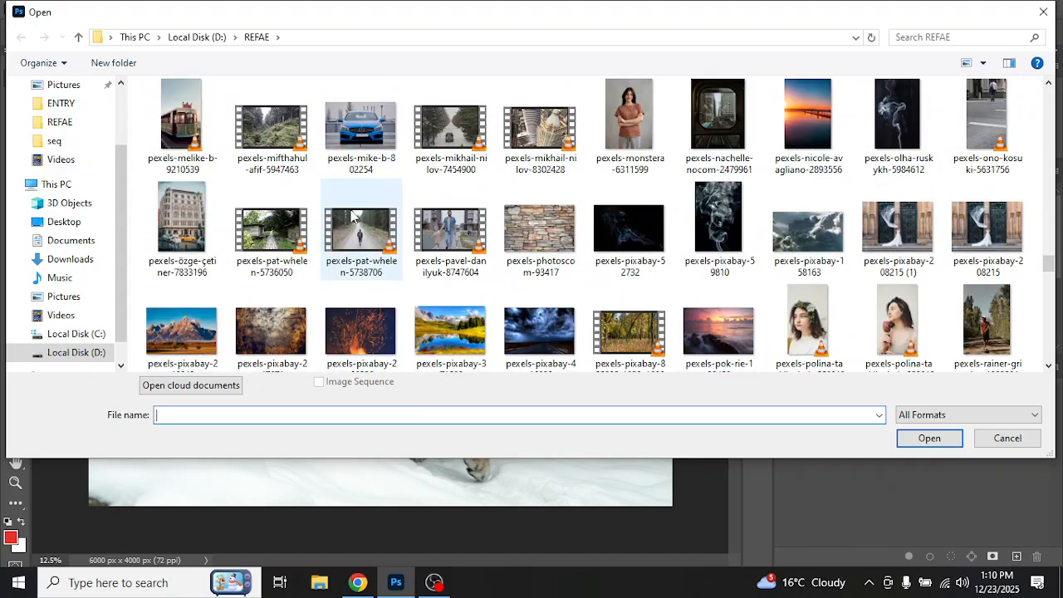
scroll(352, 217, "up", 1)
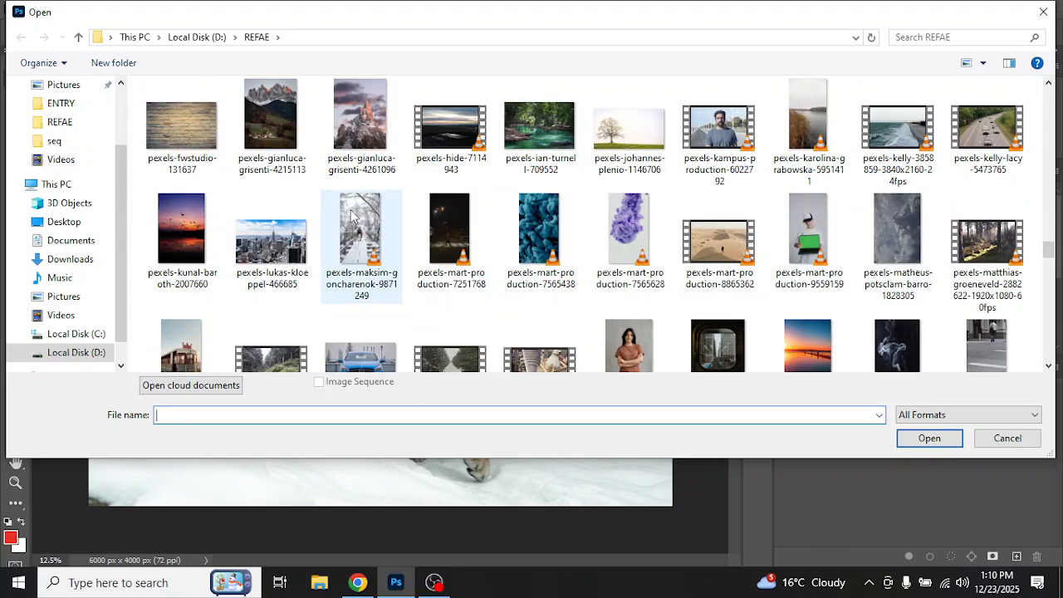
scroll(353, 217, "up", 1)
scroll(352, 216, "up", 1)
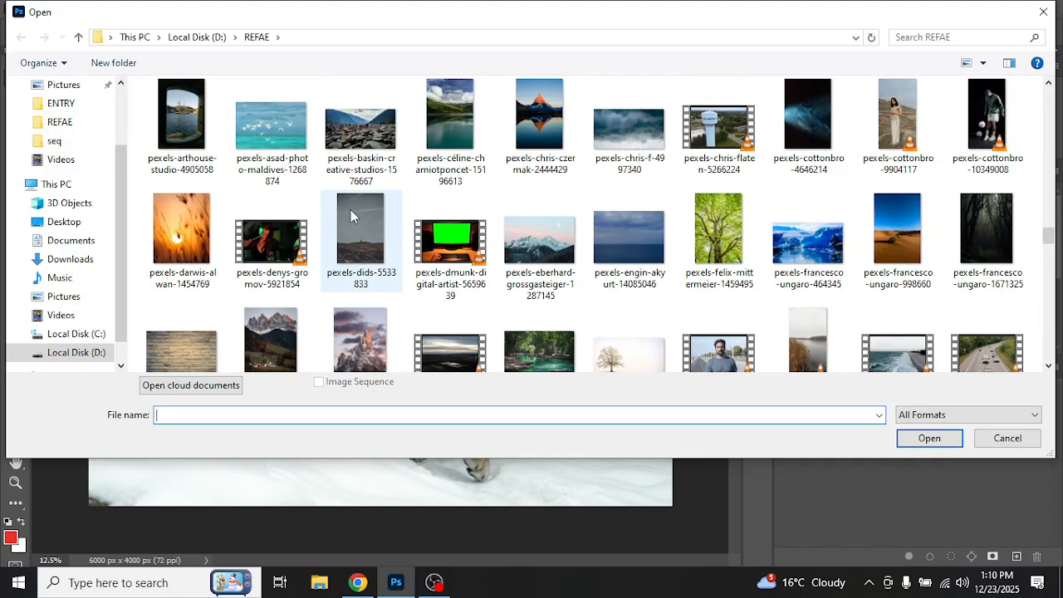
scroll(353, 216, "up", 1)
scroll(352, 216, "up", 2)
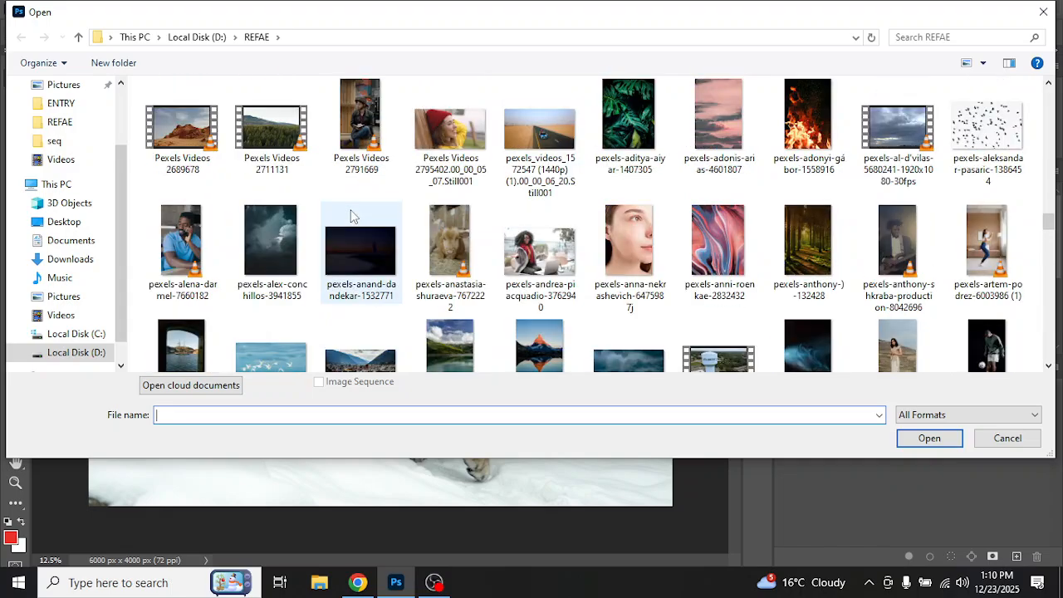
scroll(351, 216, "up", 5)
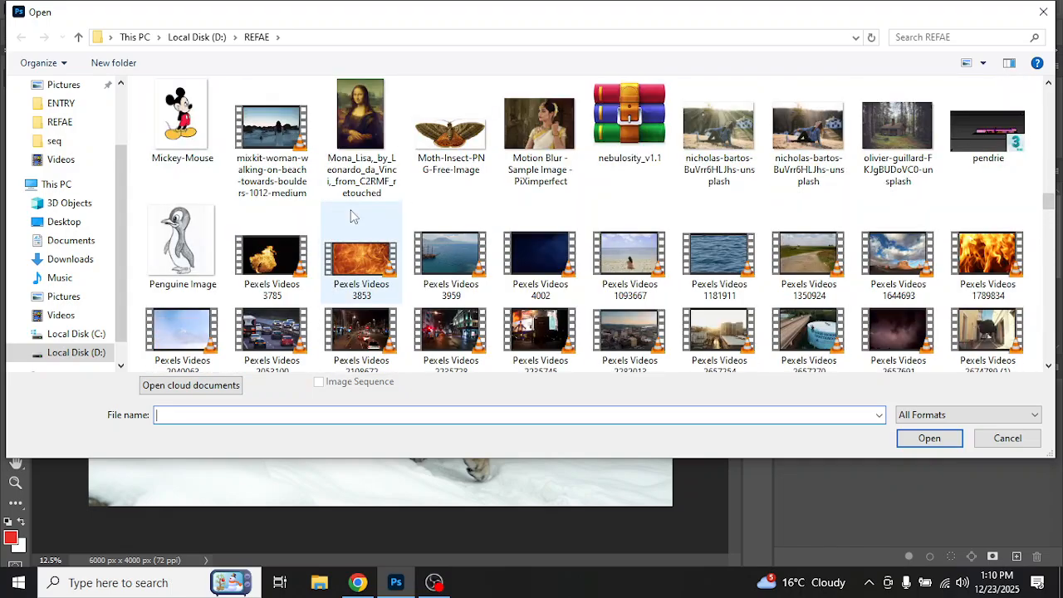
scroll(351, 216, "up", 4)
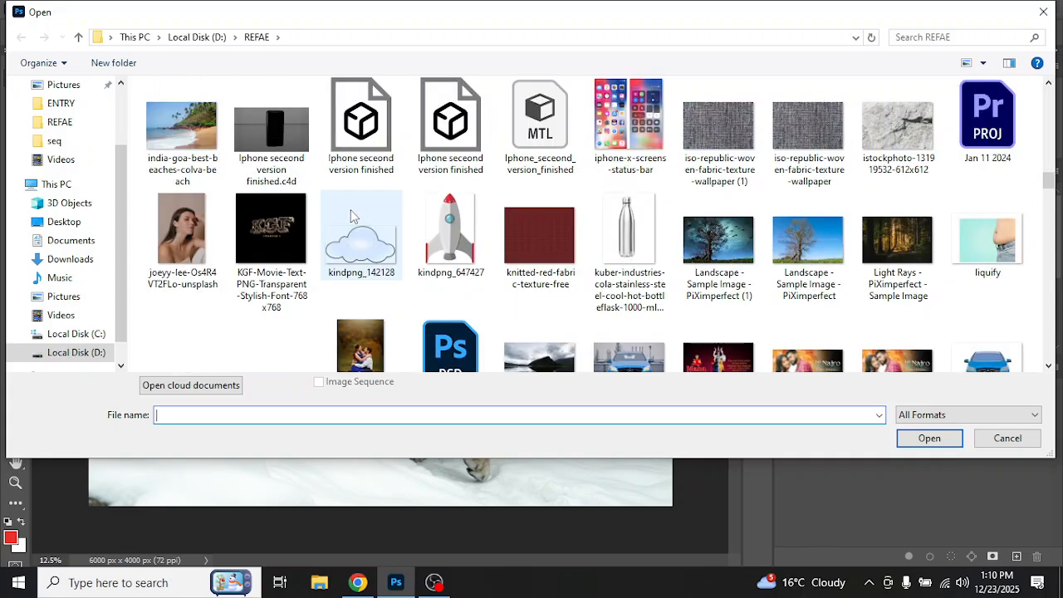
scroll(350, 216, "up", 2)
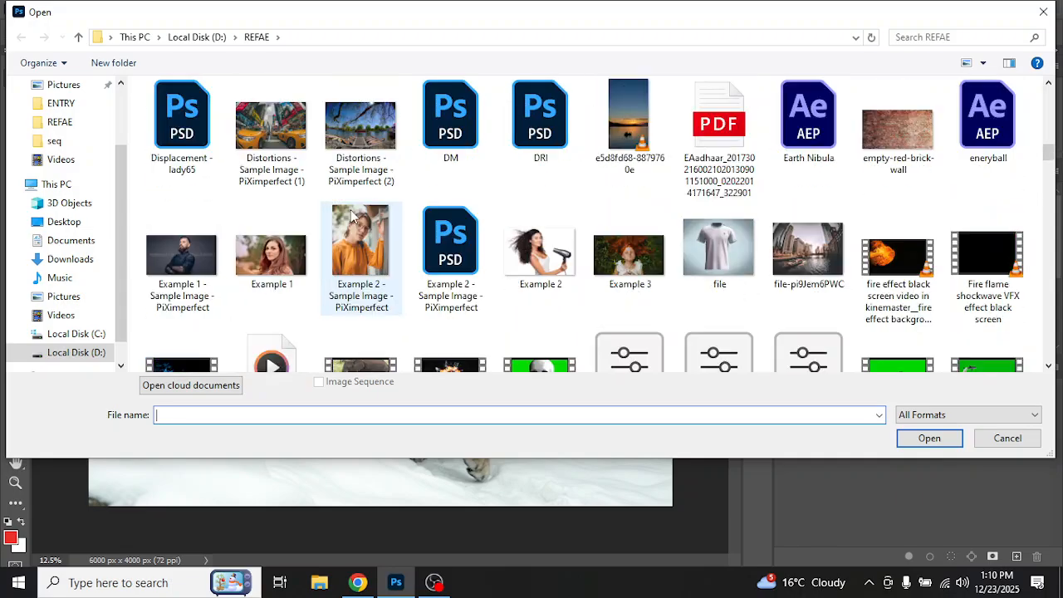
scroll(352, 216, "down", 3)
left_click_drag(1048, 163, 1050, 353)
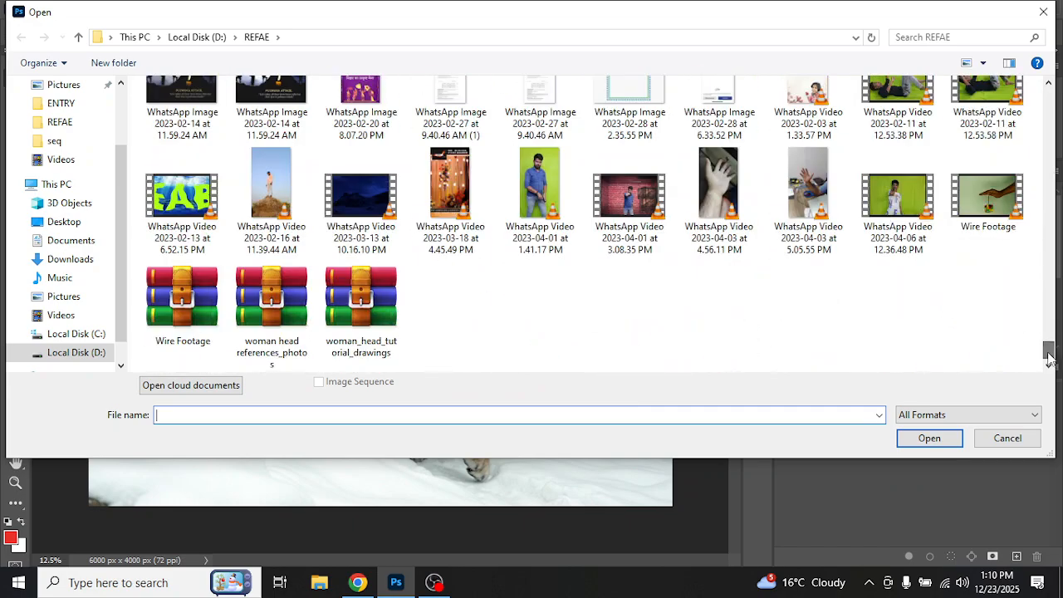
scroll(755, 321, "up", 1)
scroll(755, 321, "up", 2)
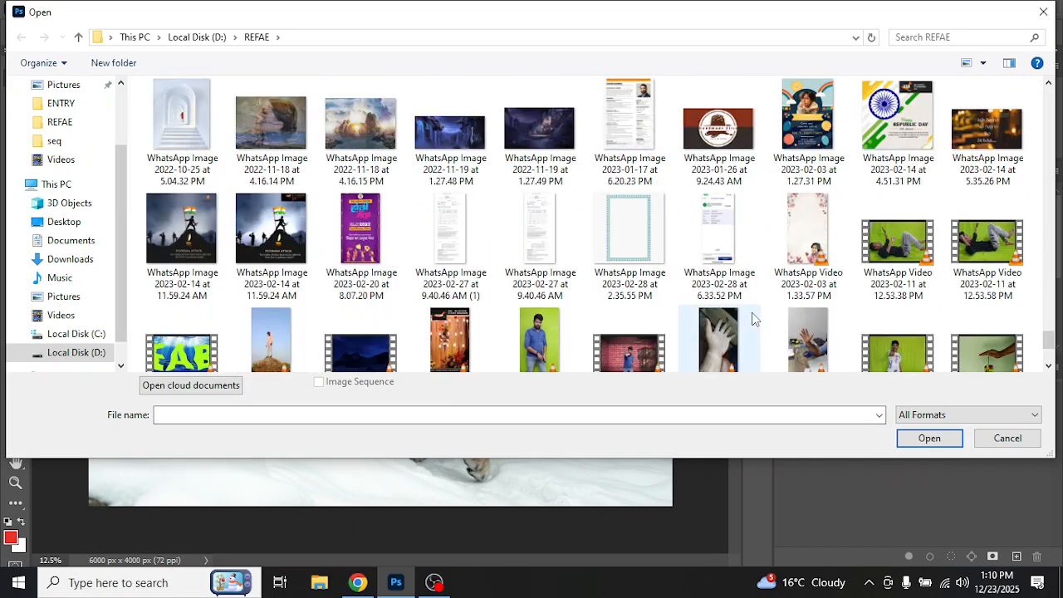
scroll(755, 316, "up", 3)
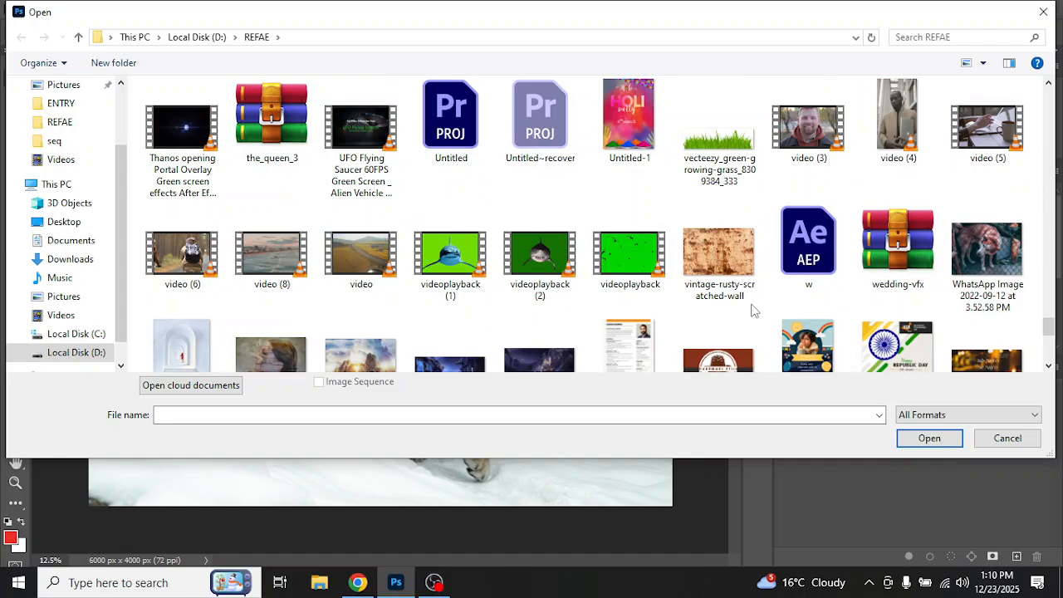
scroll(754, 311, "up", 3)
scroll(755, 311, "up", 3)
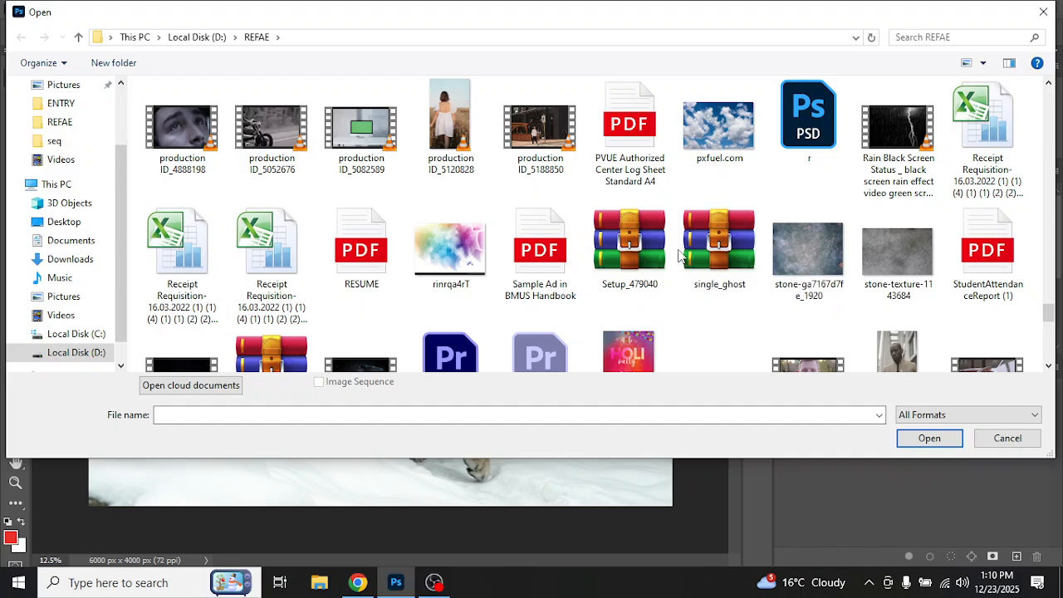
Step: Open HDR Effect - Sample Image from the REFAE folder and unlock its Background layer
scroll(679, 255, "down", 3)
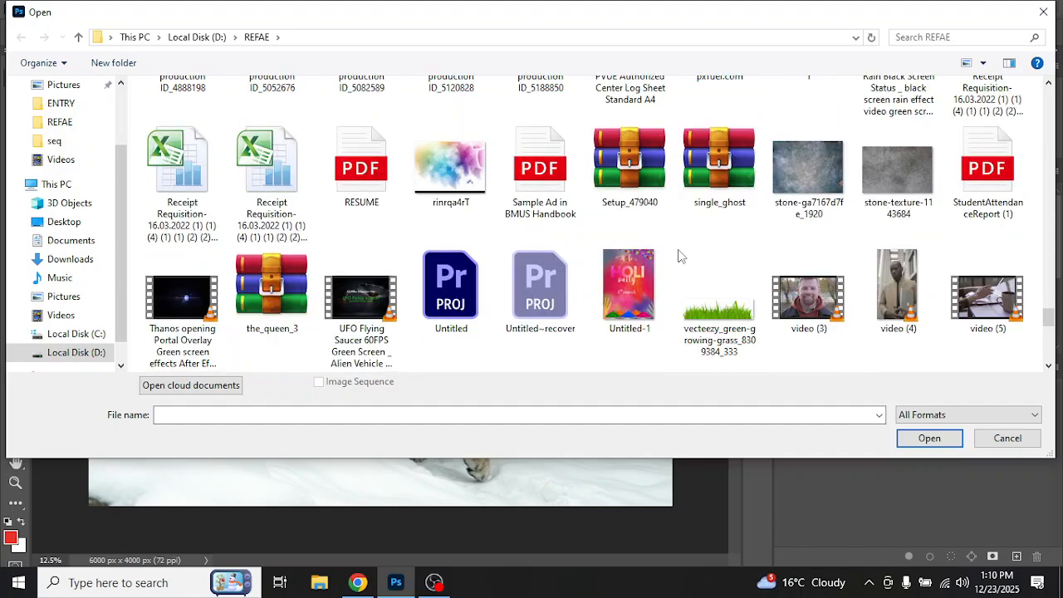
scroll(678, 255, "up", 4)
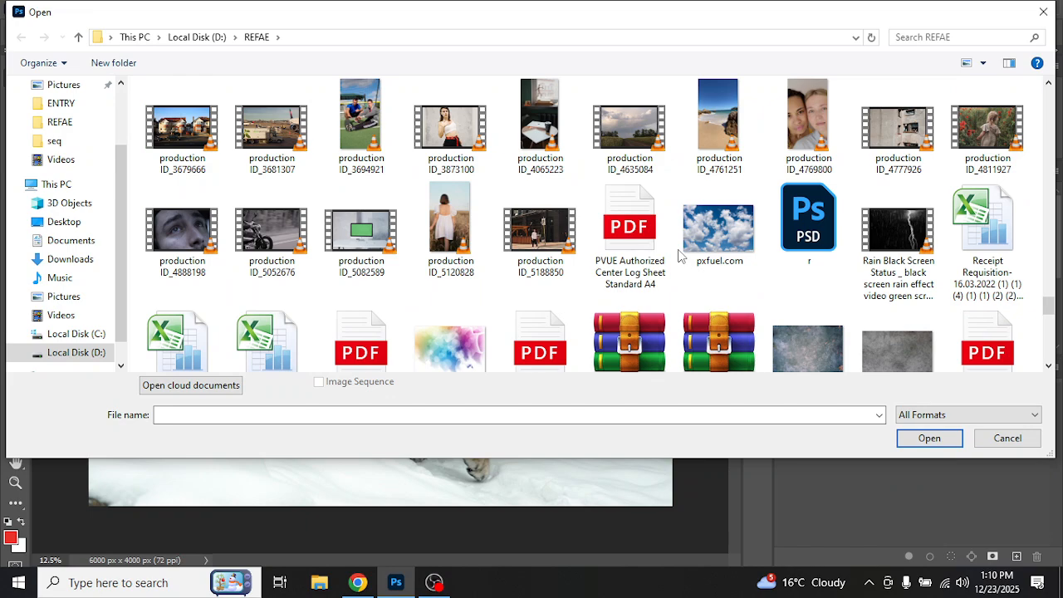
scroll(679, 255, "up", 5)
scroll(678, 255, "up", 3)
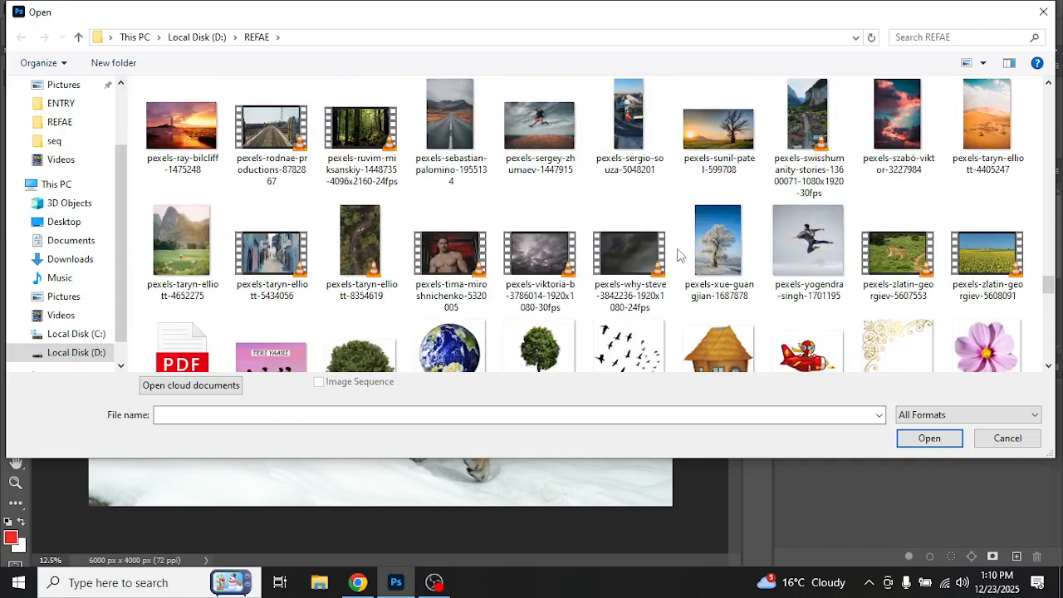
scroll(679, 255, "up", 5)
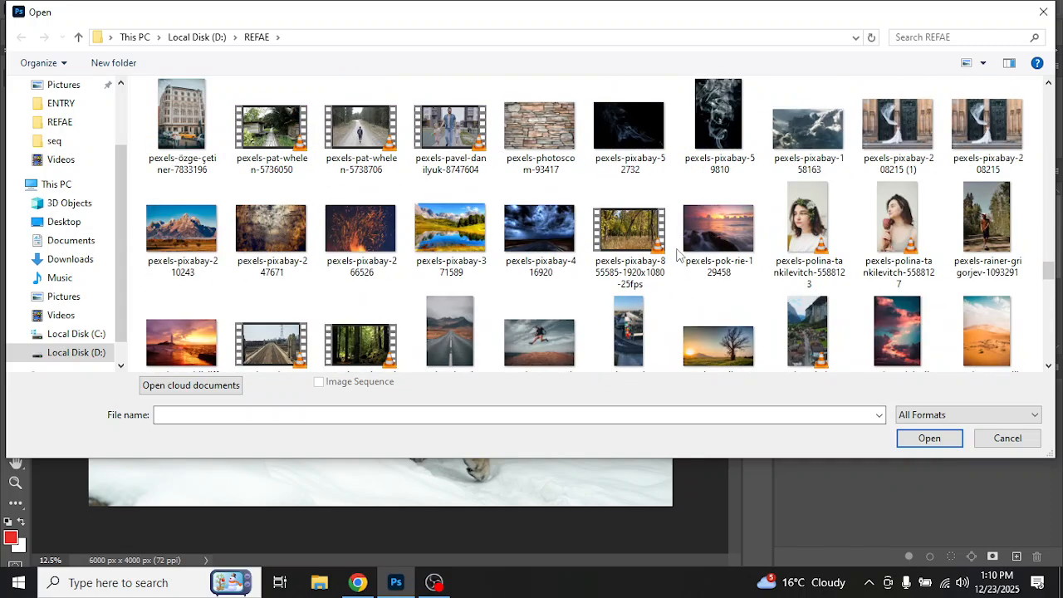
scroll(679, 255, "up", 3)
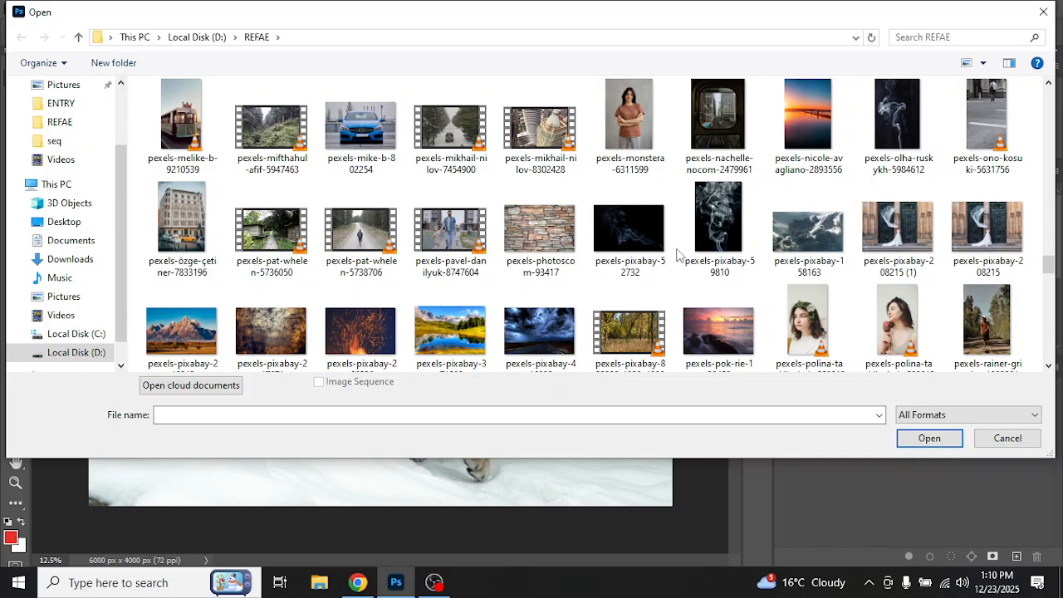
scroll(679, 255, "up", 3)
scroll(679, 255, "up", 3)
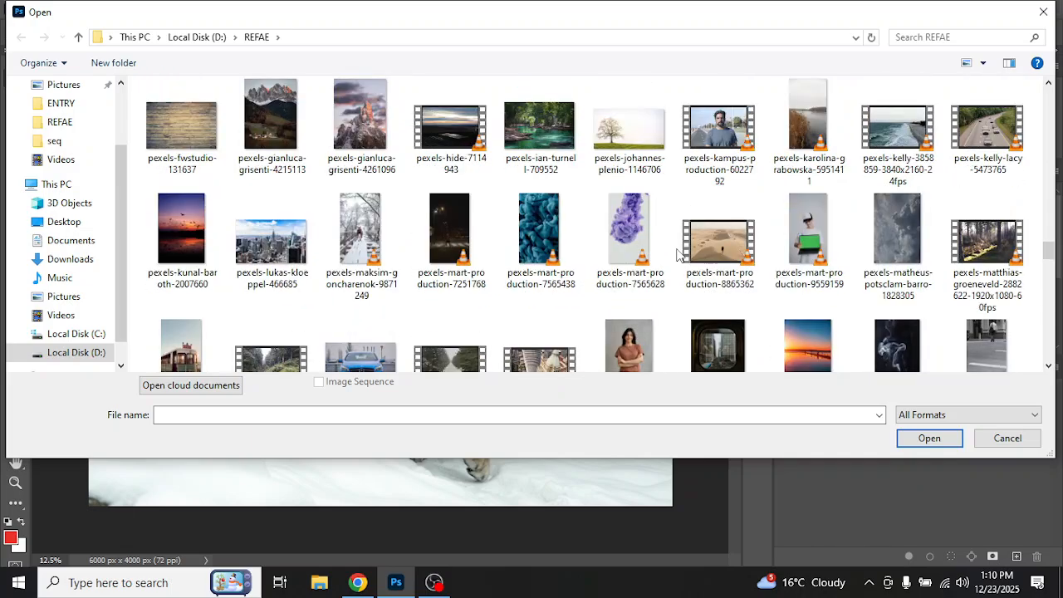
scroll(678, 255, "up", 3)
scroll(679, 255, "up", 3)
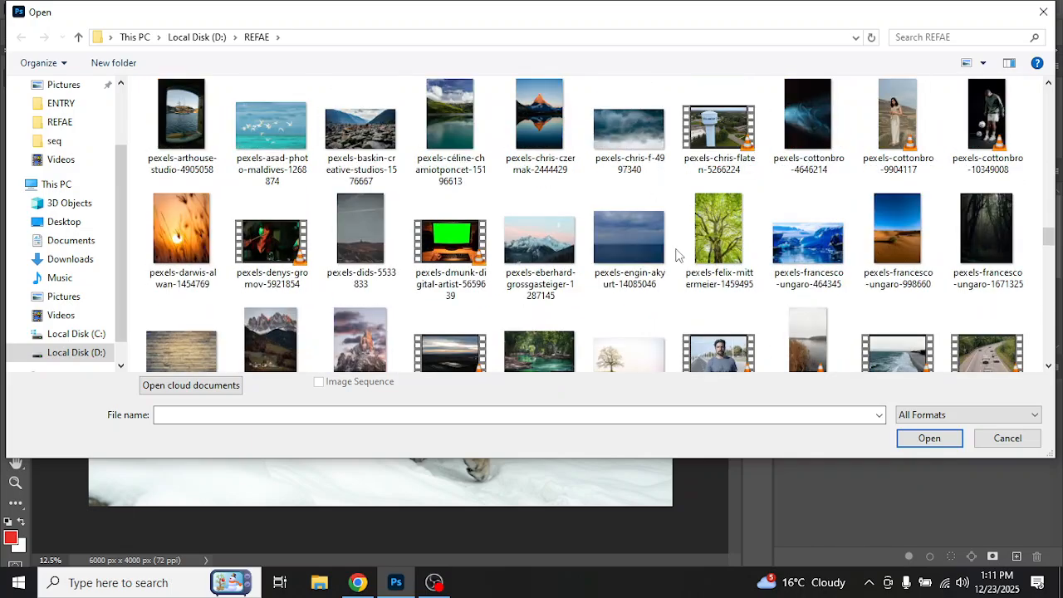
scroll(678, 255, "up", 3)
scroll(679, 255, "up", 3)
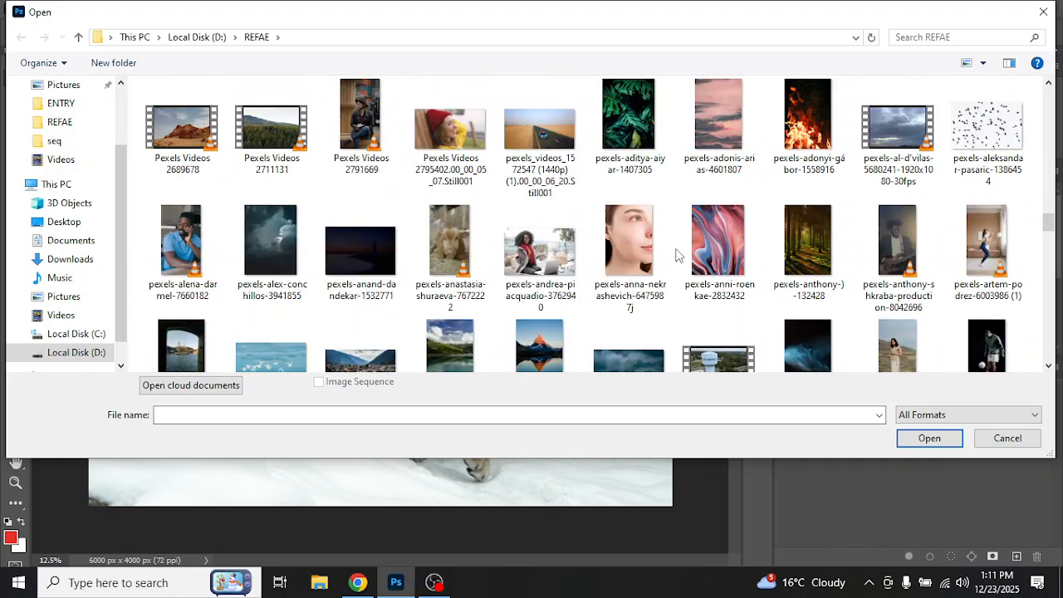
scroll(678, 255, "up", 9)
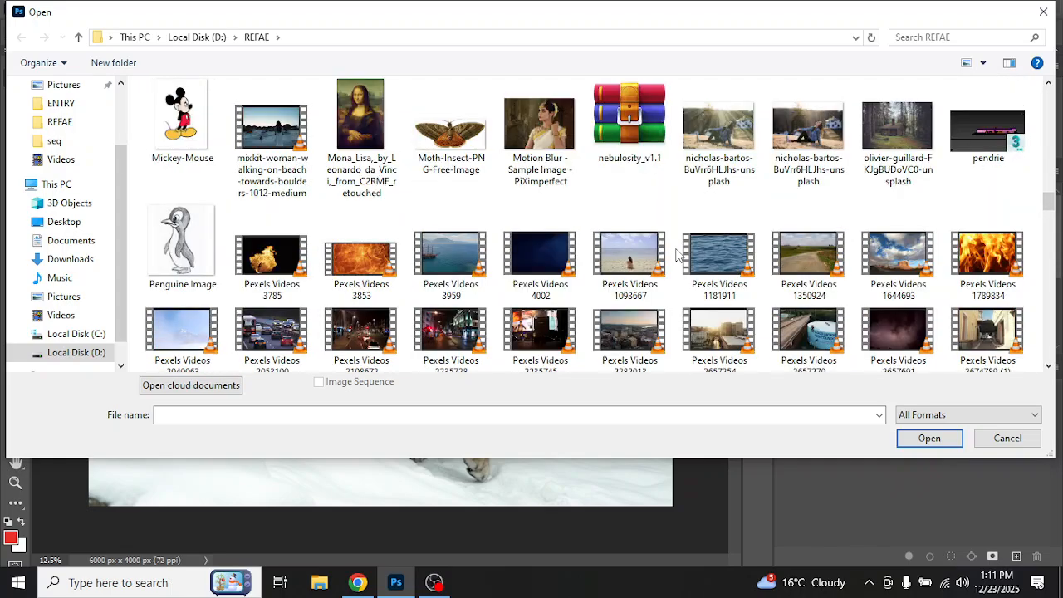
scroll(679, 255, "up", 3)
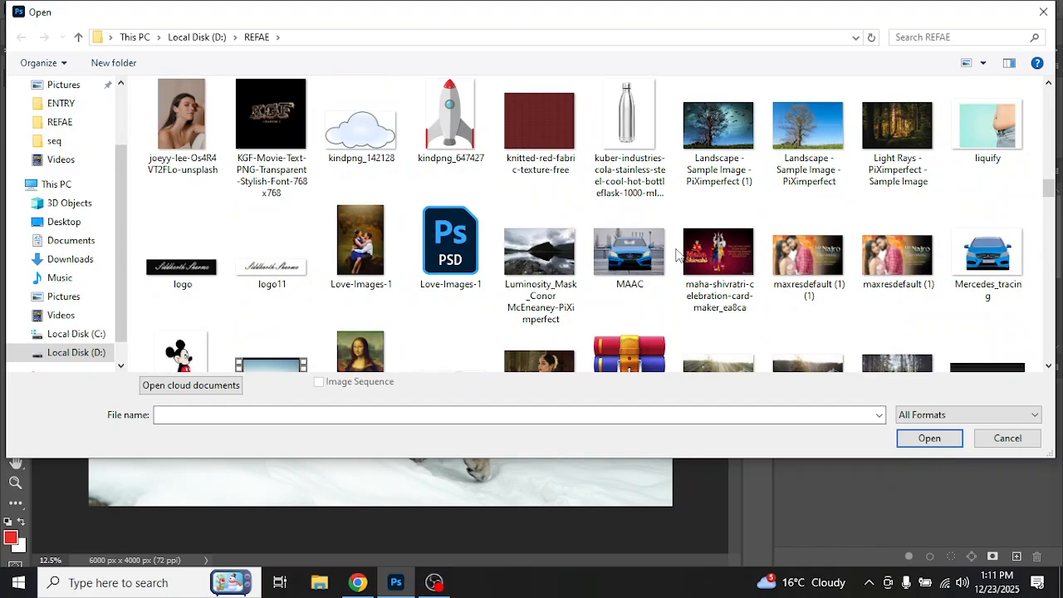
scroll(677, 255, "up", 1)
scroll(677, 255, "up", 1)
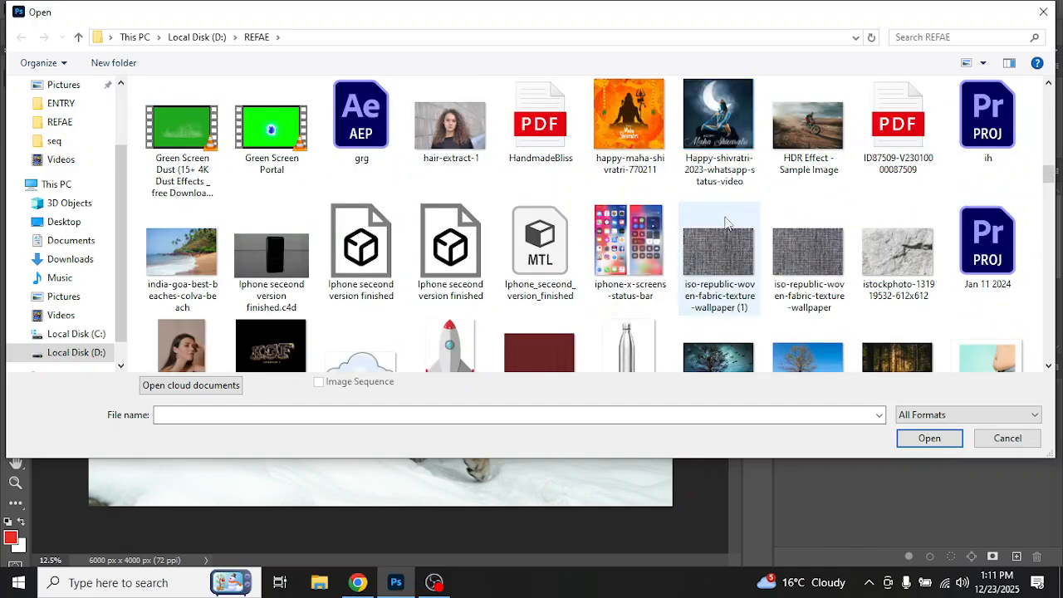
left_click(818, 143)
double_click(818, 143)
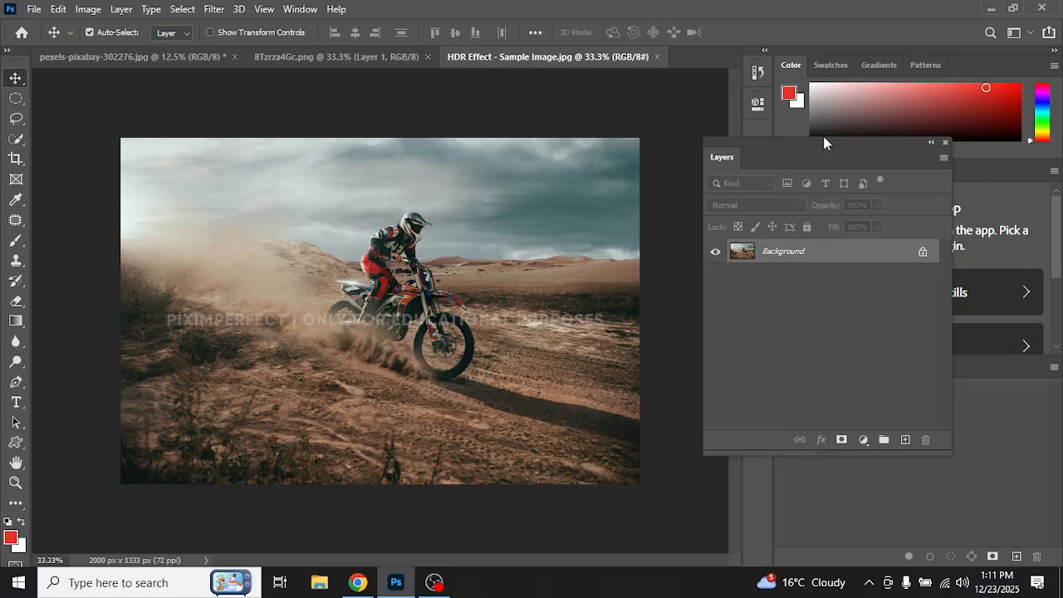
left_click(923, 250)
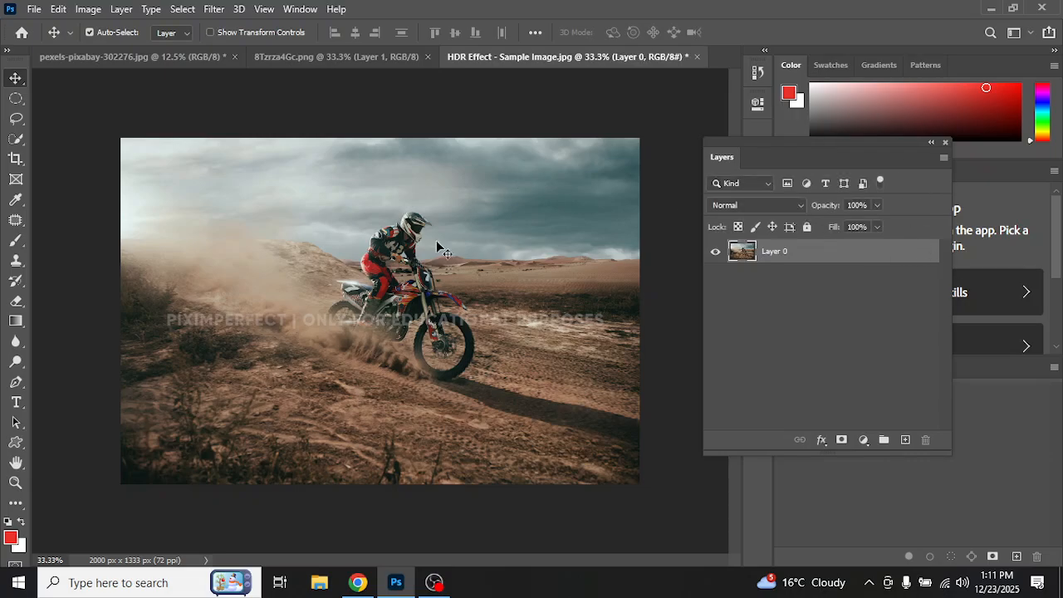
Step: Start HDR Toning on the dirt bike photo and accept flattening the document
key("z")
left_click(395, 268)
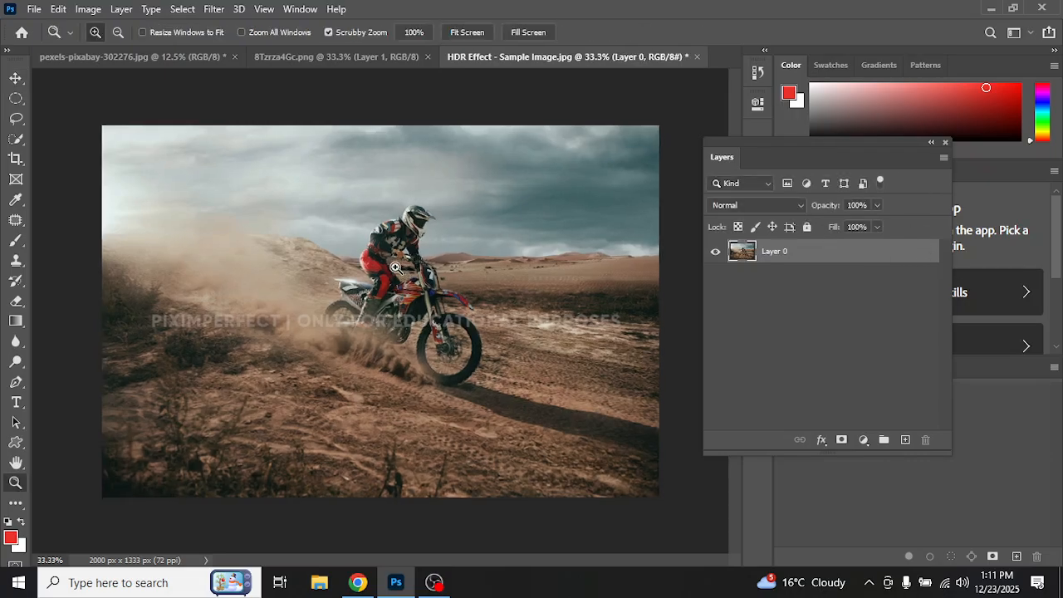
left_click(395, 268)
key("v")
left_click_drag(510, 264, 492, 241)
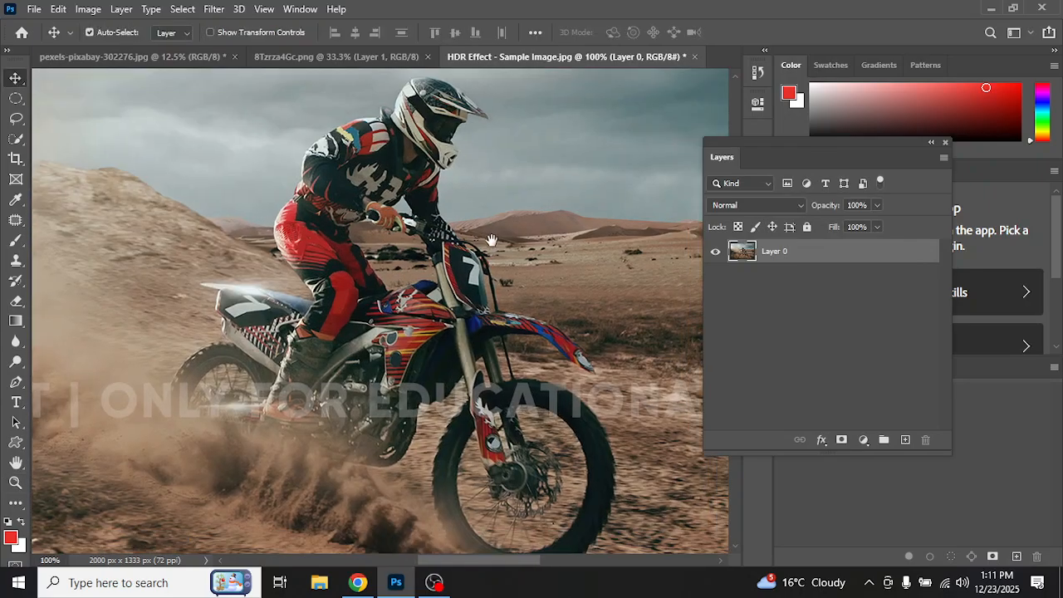
left_click(88, 9)
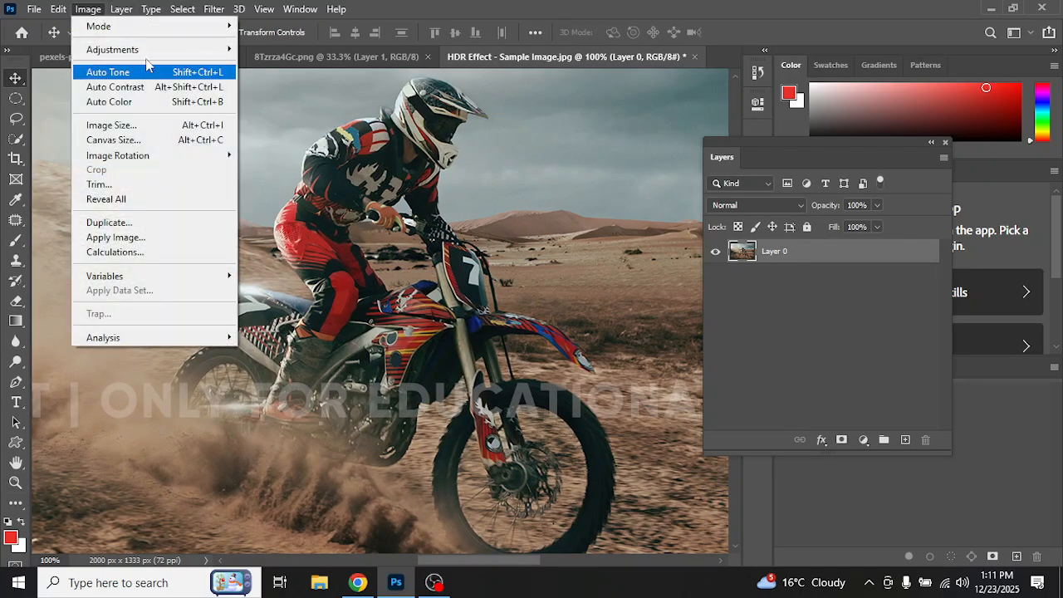
mouse_move(147, 53)
left_click(278, 325)
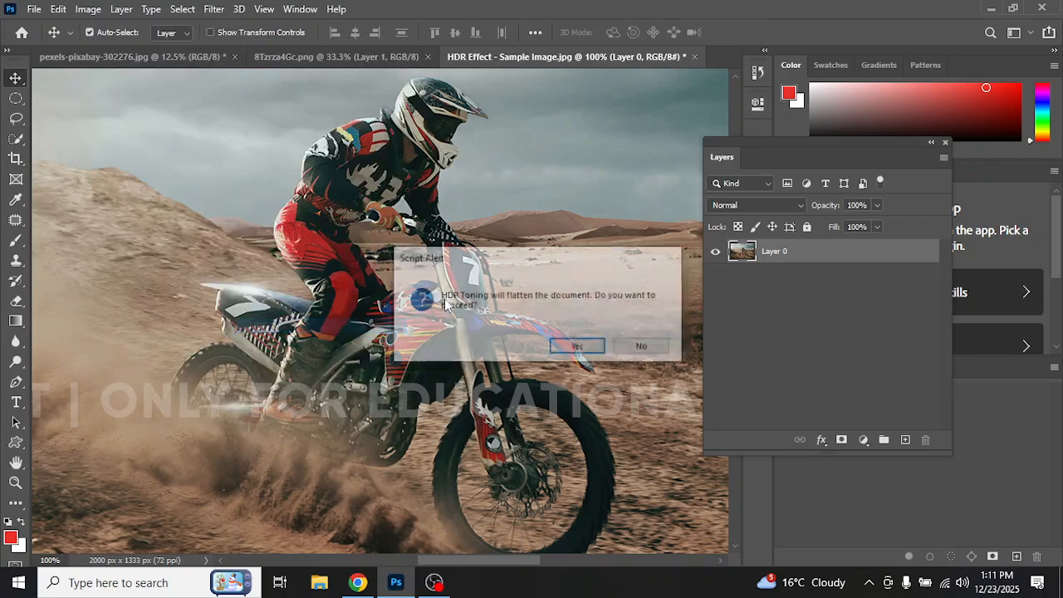
left_click(579, 349)
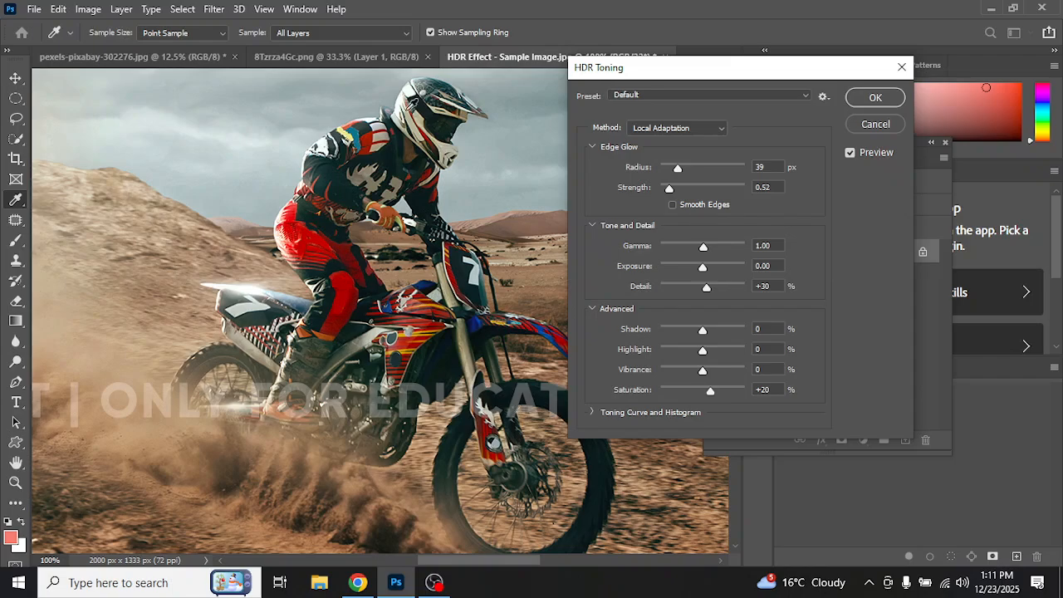
Step: Compare the dirt bike photo with the HDR Toning preview on and off, and cancel the adjustment
left_click(849, 154)
left_click(849, 153)
left_click(850, 153)
left_click(849, 155)
left_click(850, 155)
left_click(889, 124)
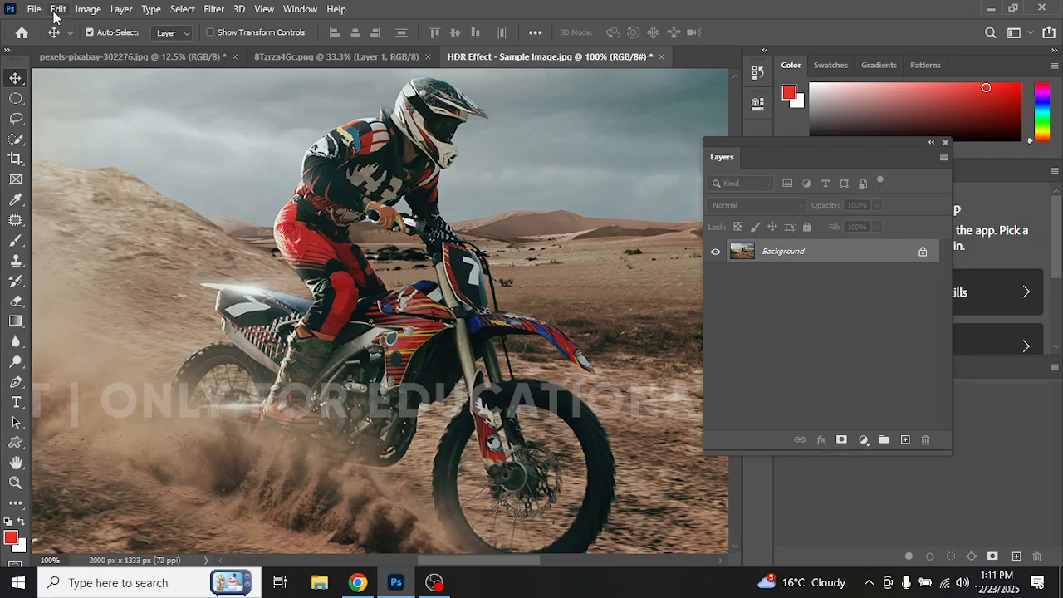
Step: Start a Vibrance adjustment on the dirt bike photo and try lower and higher Saturation, ending at +5
left_click(85, 11)
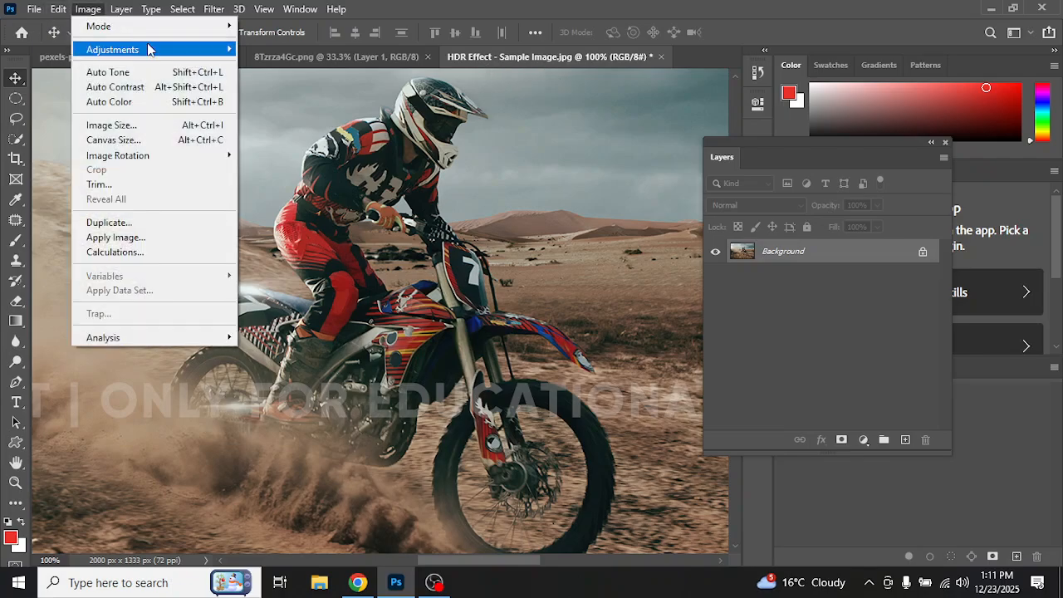
mouse_move(148, 49)
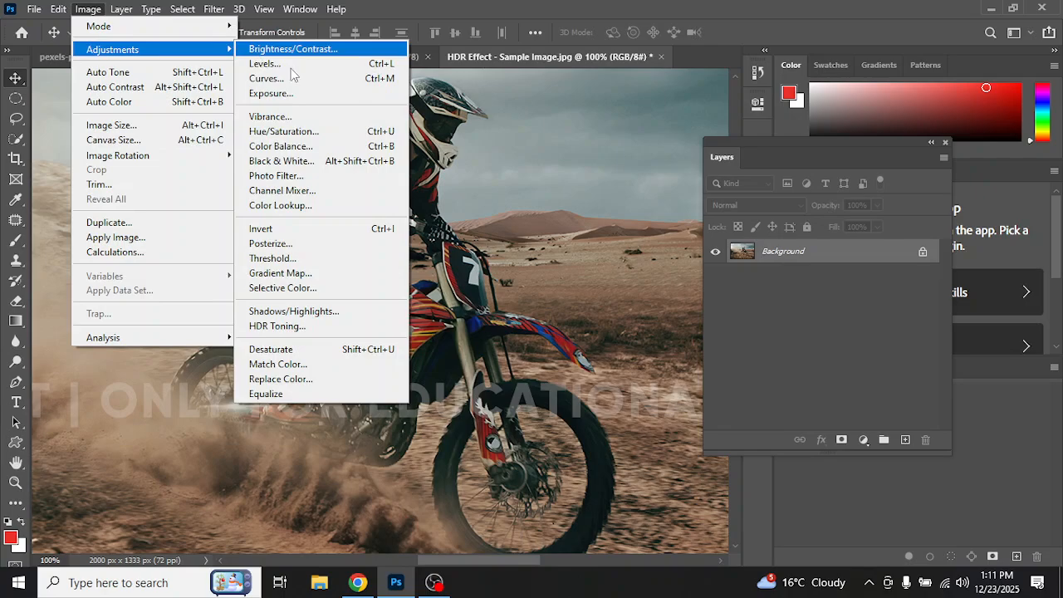
left_click(311, 117)
left_click_drag(498, 140, 673, 97)
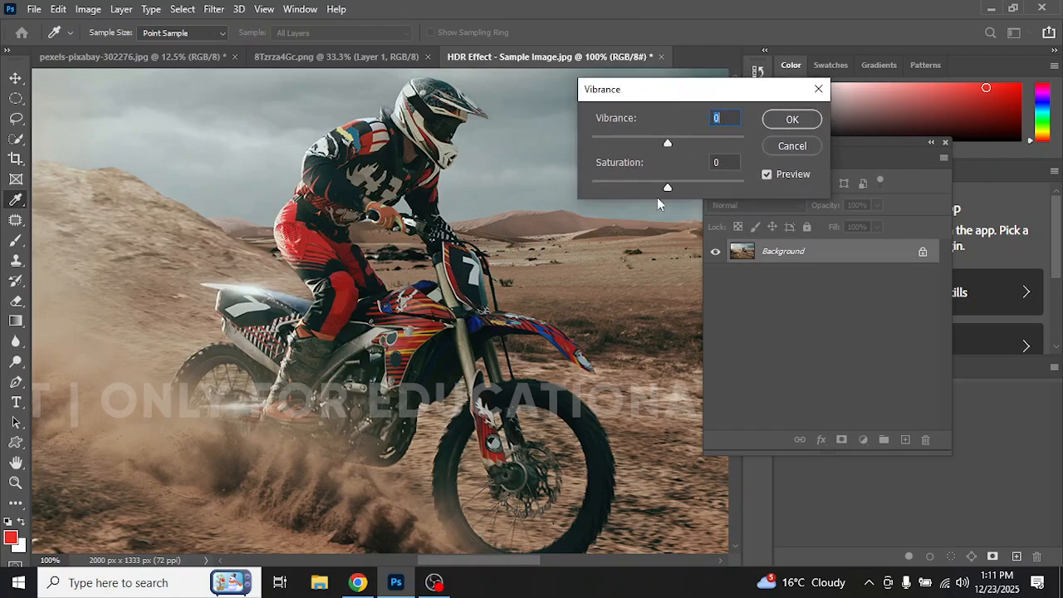
mouse_move(669, 188)
left_mouse_down()
mouse_move(743, 189)
mouse_move(588, 186)
mouse_move(672, 187)
left_mouse_up()
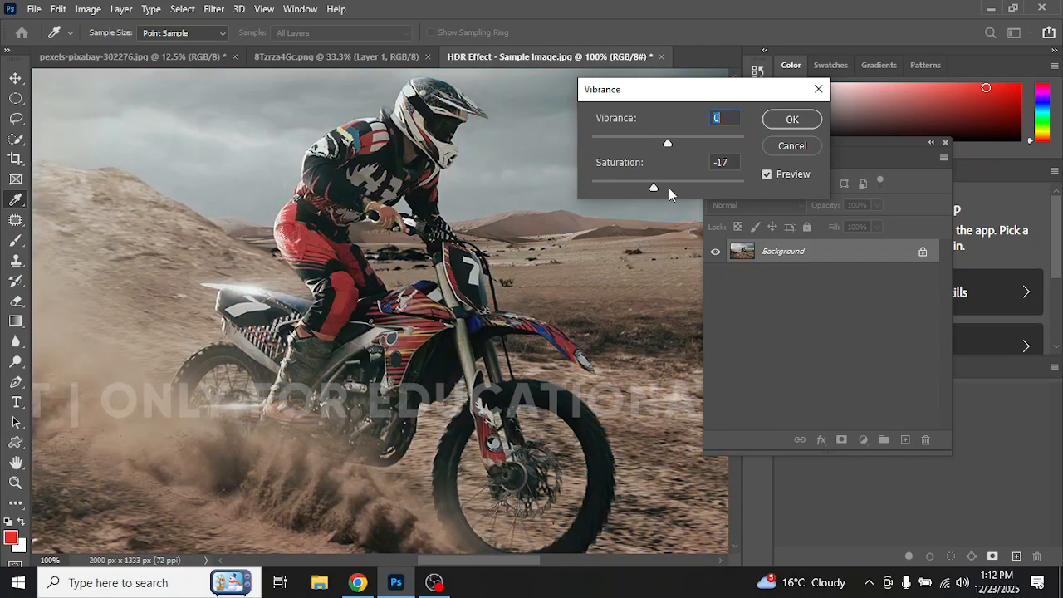
Step: Try Vibrance amounts of +68, -100 and +9 on the dirt bike photo, and cancel the adjustment
left_click_drag(670, 143, 737, 150)
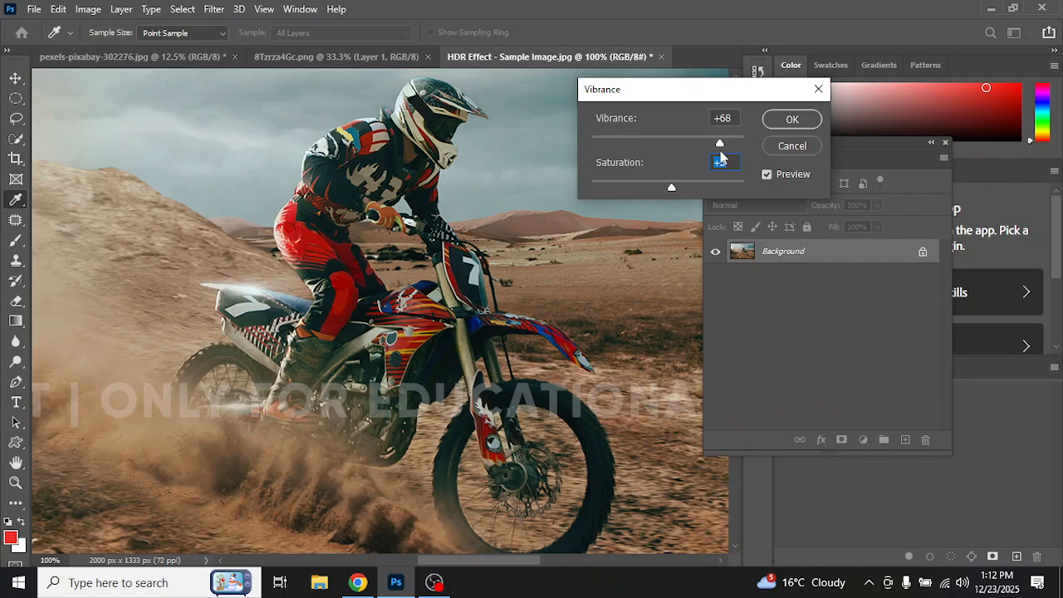
left_click_drag(720, 151, 583, 151)
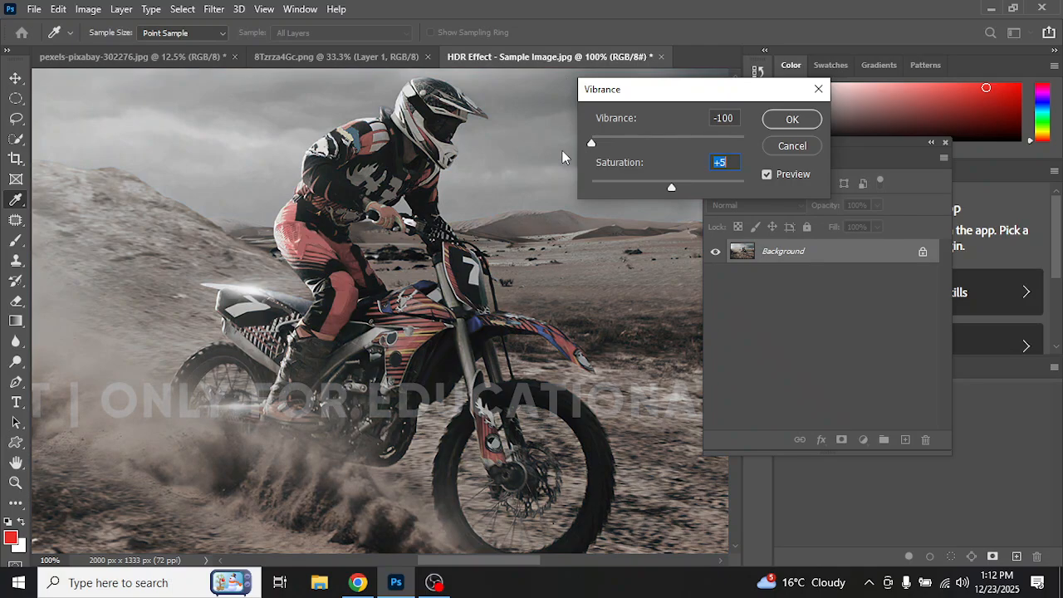
left_click_drag(590, 146, 674, 147)
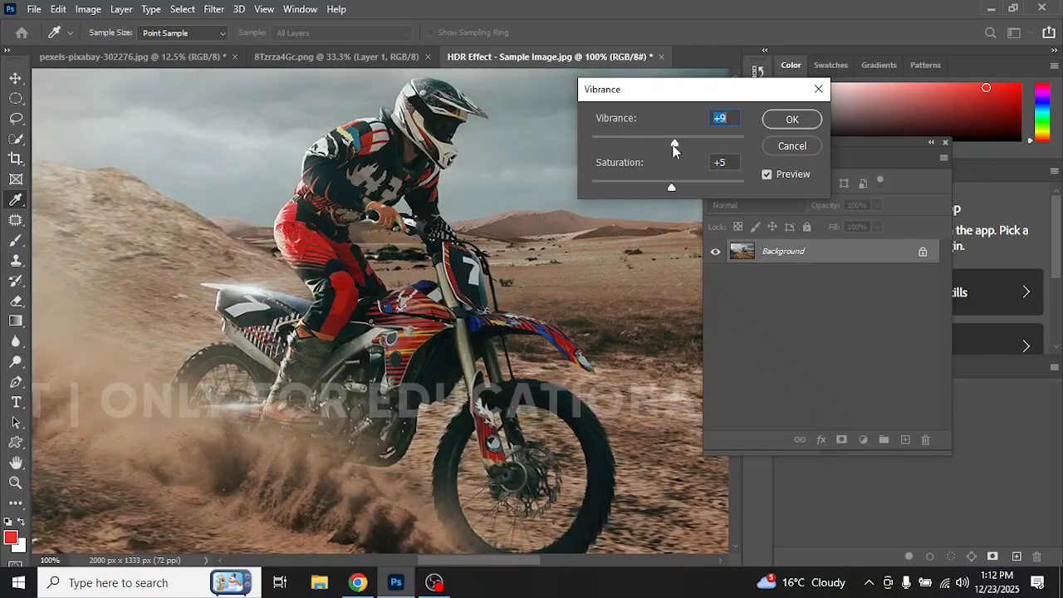
left_click(811, 145)
key("v")
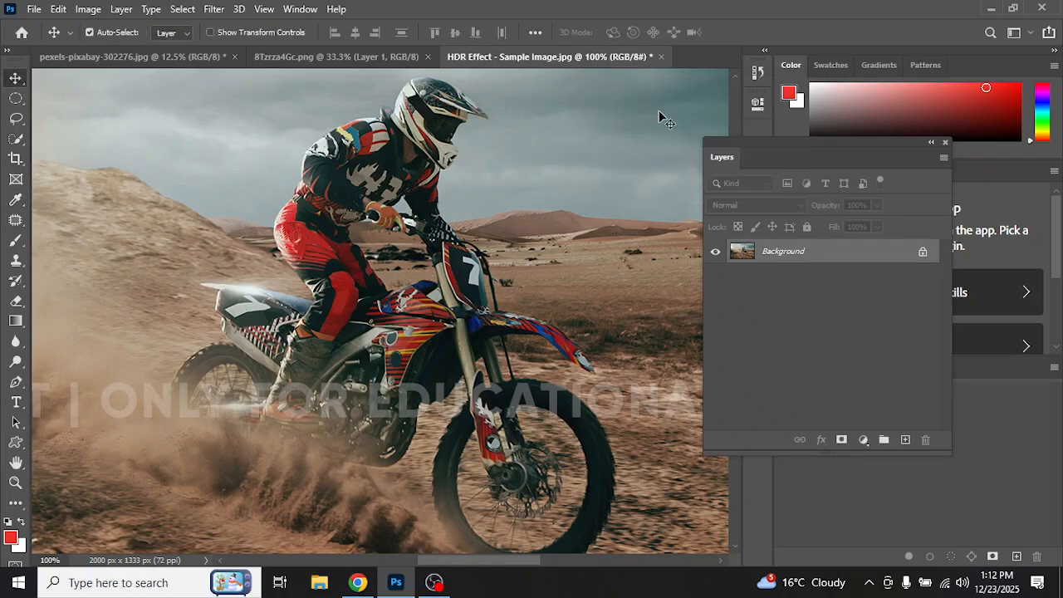
Step: Try Shadows/Highlights on the dirt bike photo with Shadows amounts of 4% and 14%, and cancel the adjustment
left_click(90, 10)
mouse_move(129, 49)
left_click(315, 312)
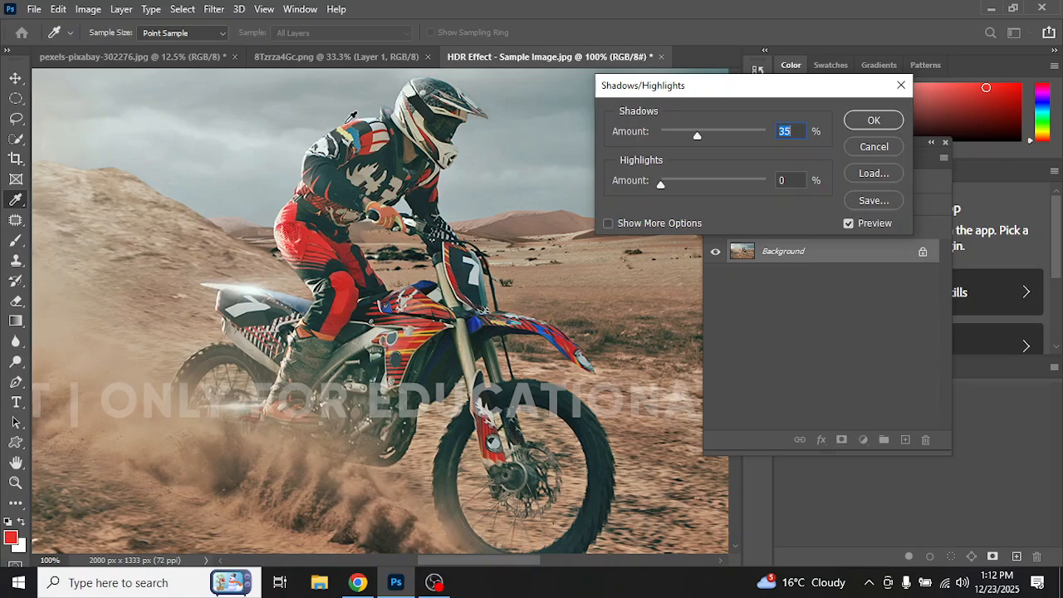
mouse_move(661, 184)
left_mouse_down()
mouse_move(771, 188)
mouse_move(661, 184)
left_mouse_up()
left_click_drag(693, 137, 665, 147)
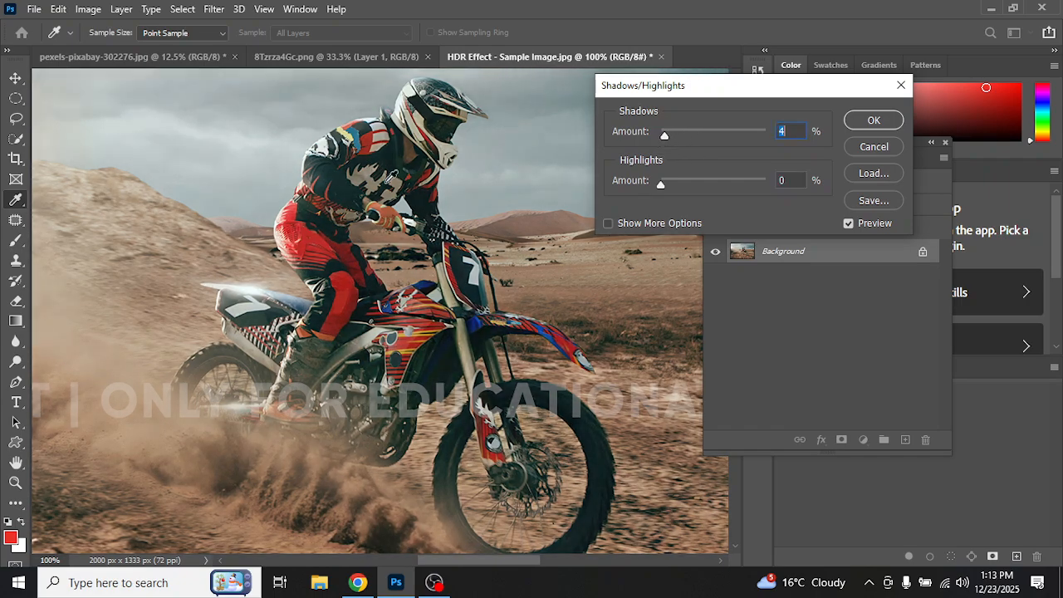
mouse_move(665, 139)
left_mouse_down()
mouse_move(692, 134)
mouse_move(656, 143)
mouse_move(700, 140)
mouse_move(675, 143)
left_mouse_up()
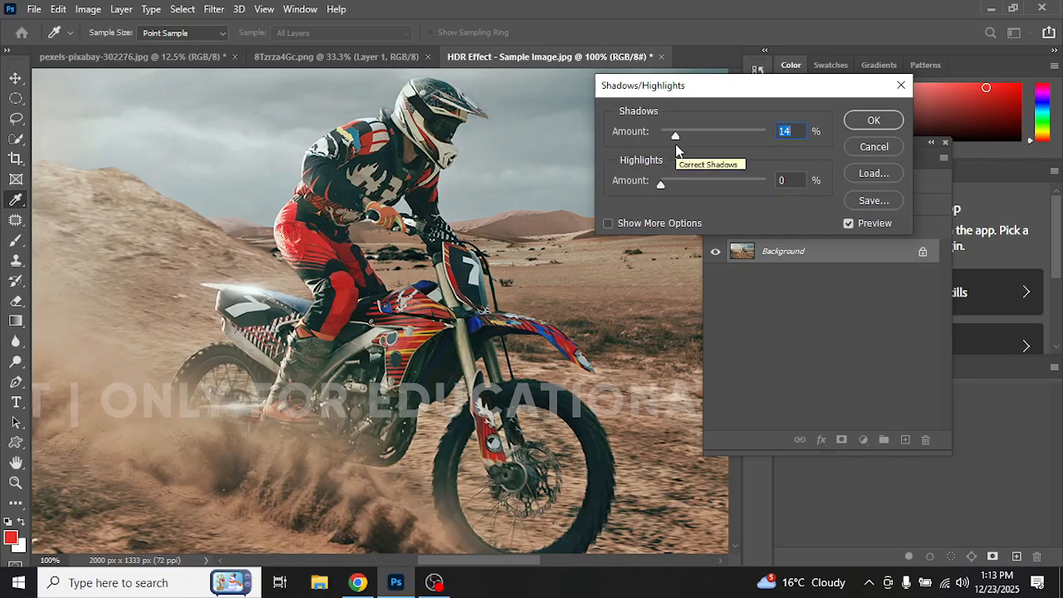
left_click(884, 147)
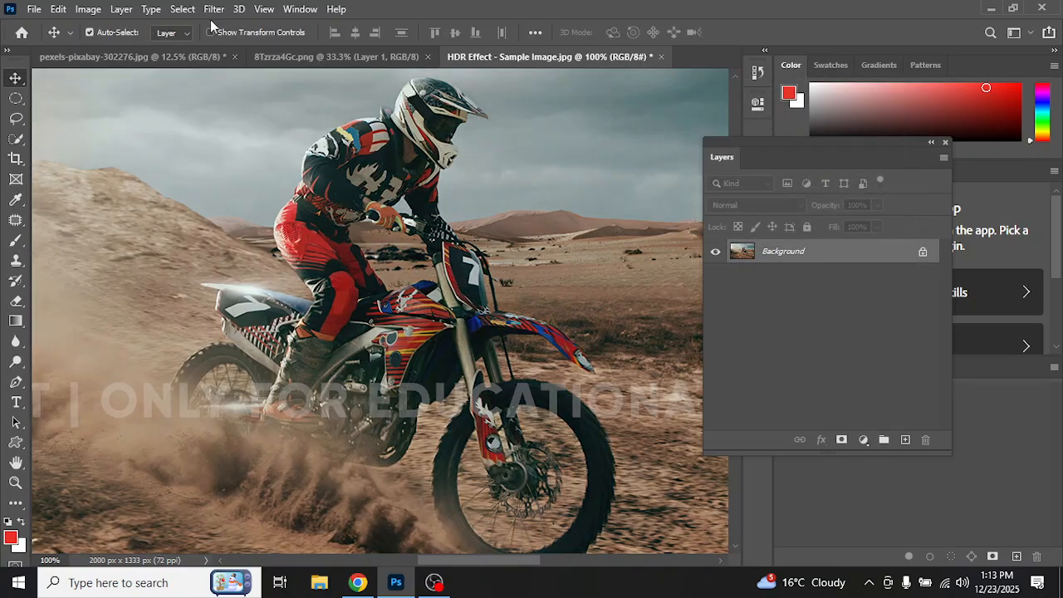
Step: Open the image "Example 1 - Sample Image - PiXimperfect" from the REFAE folder on Local Disk (D:)
left_click(35, 8)
left_click(89, 38)
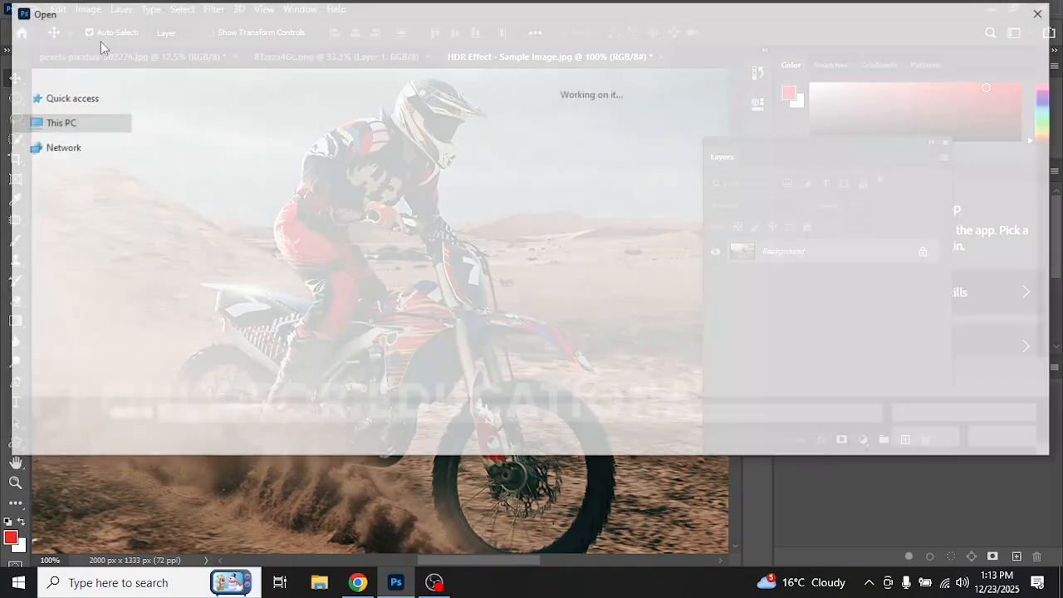
scroll(403, 201, "down", 3)
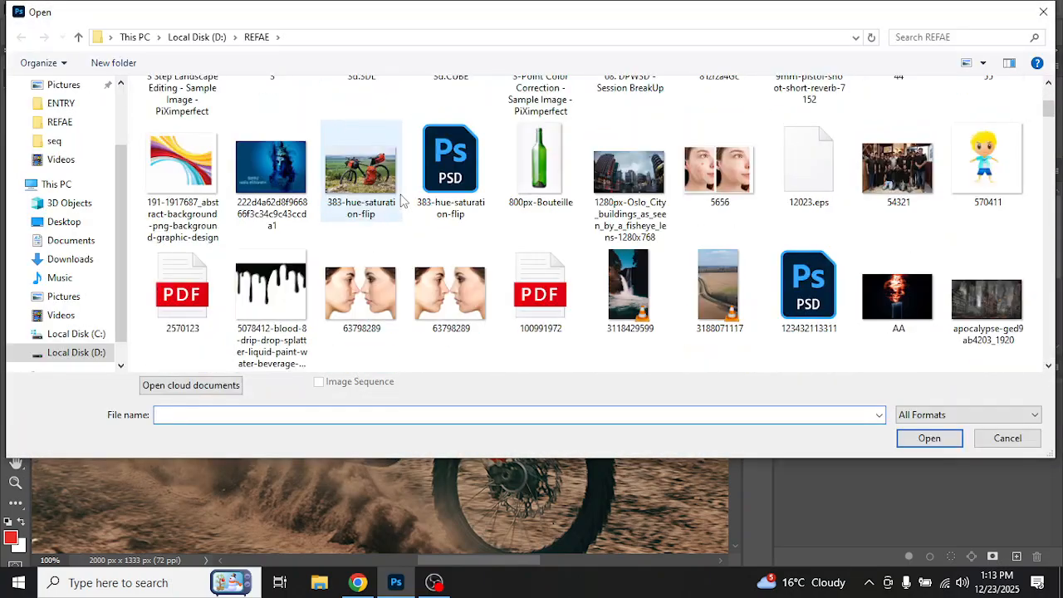
scroll(403, 202, "down", 2)
scroll(403, 202, "down", 3)
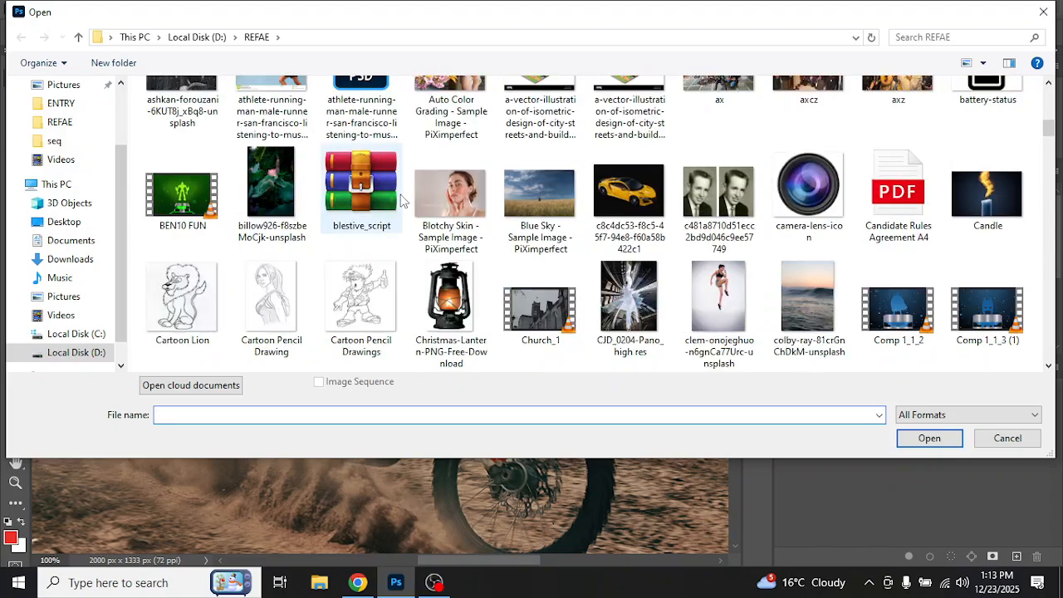
scroll(403, 202, "down", 3)
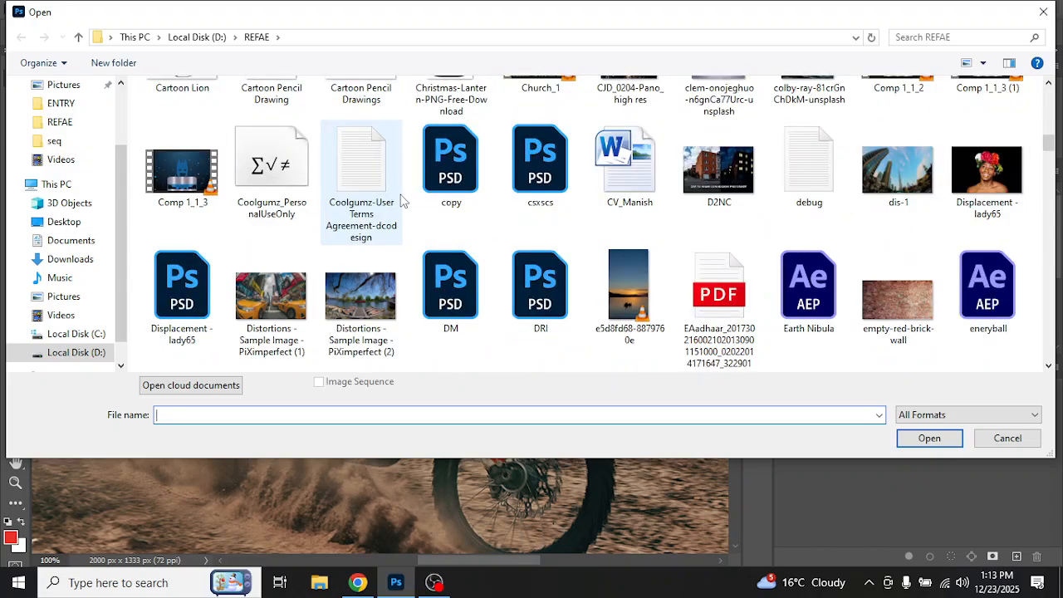
scroll(403, 202, "down", 2)
left_click(207, 306)
double_click(206, 305)
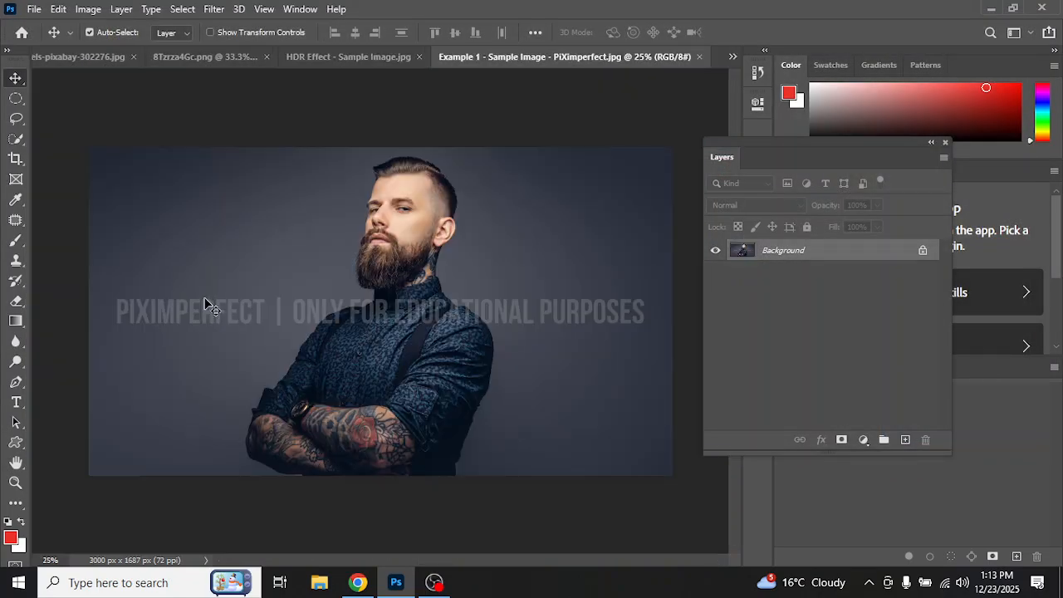
Step: Try Shadows/Highlights on the bearded man's portrait with Shadows at 22% and Highlights at 7%, and cancel the adjustment
left_click(86, 9)
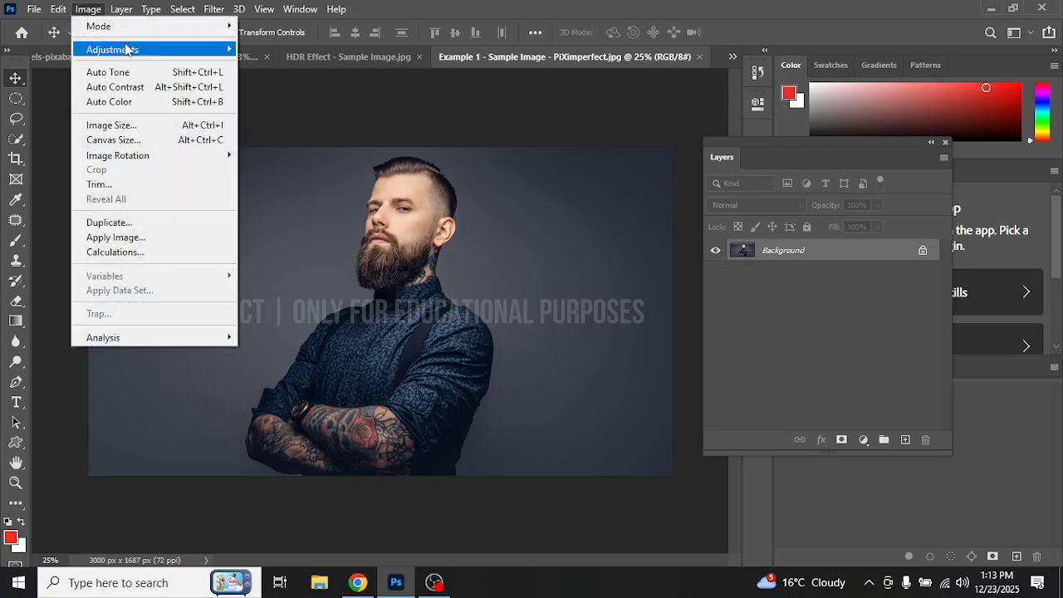
mouse_move(133, 49)
left_click(304, 311)
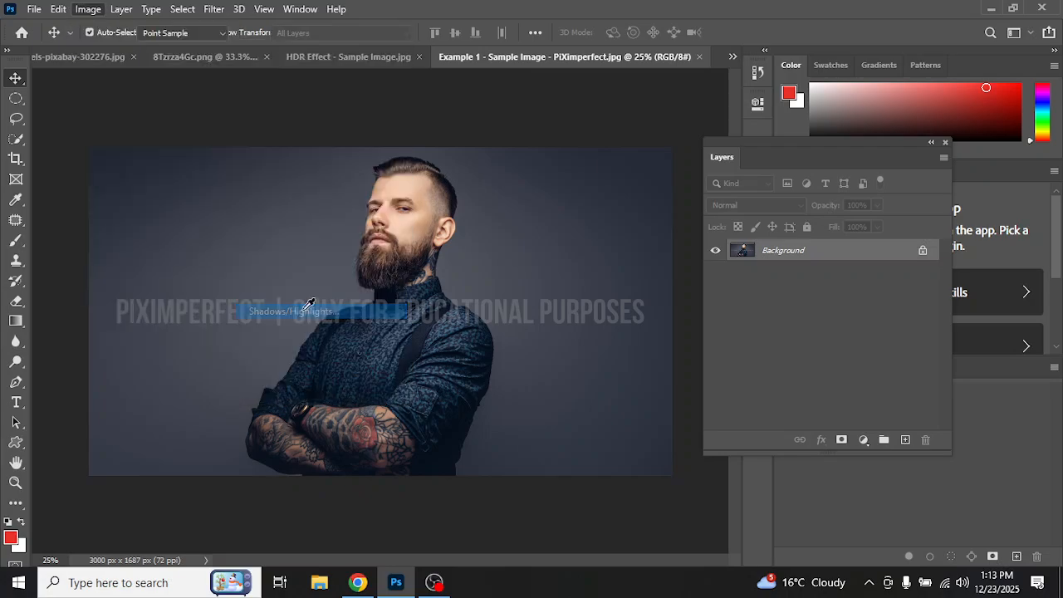
mouse_move(698, 140)
left_mouse_down()
mouse_move(670, 147)
mouse_move(684, 149)
left_mouse_up()
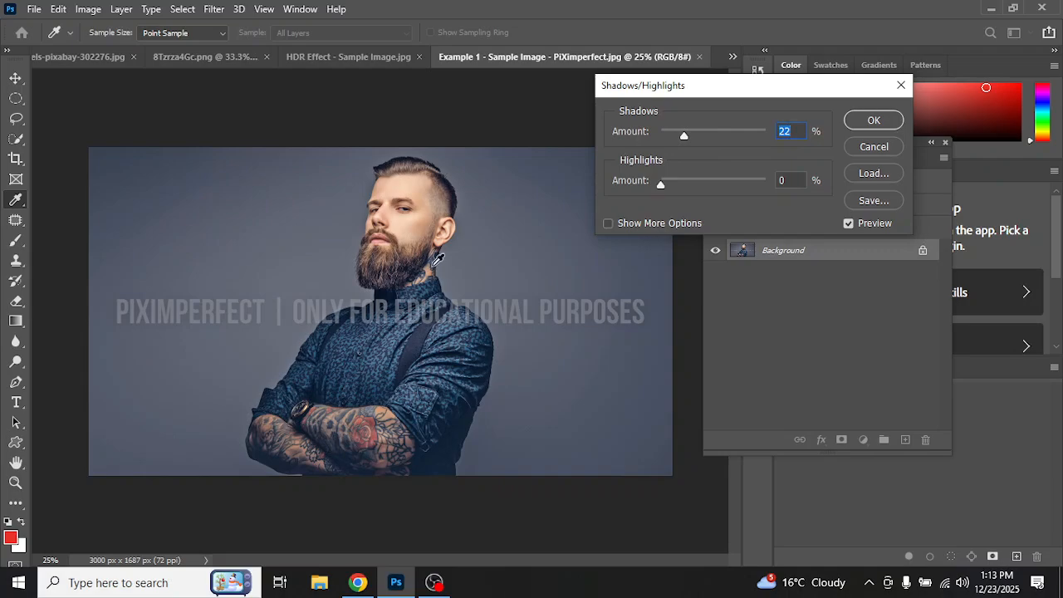
left_click_drag(662, 188, 707, 186)
left_click_drag(678, 223, 667, 253)
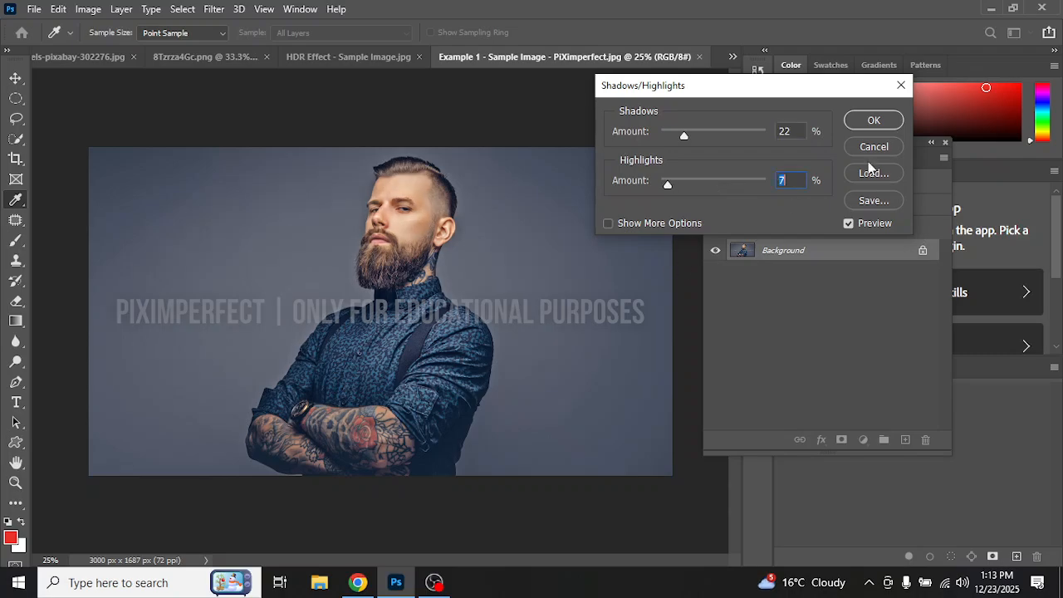
left_click(880, 147)
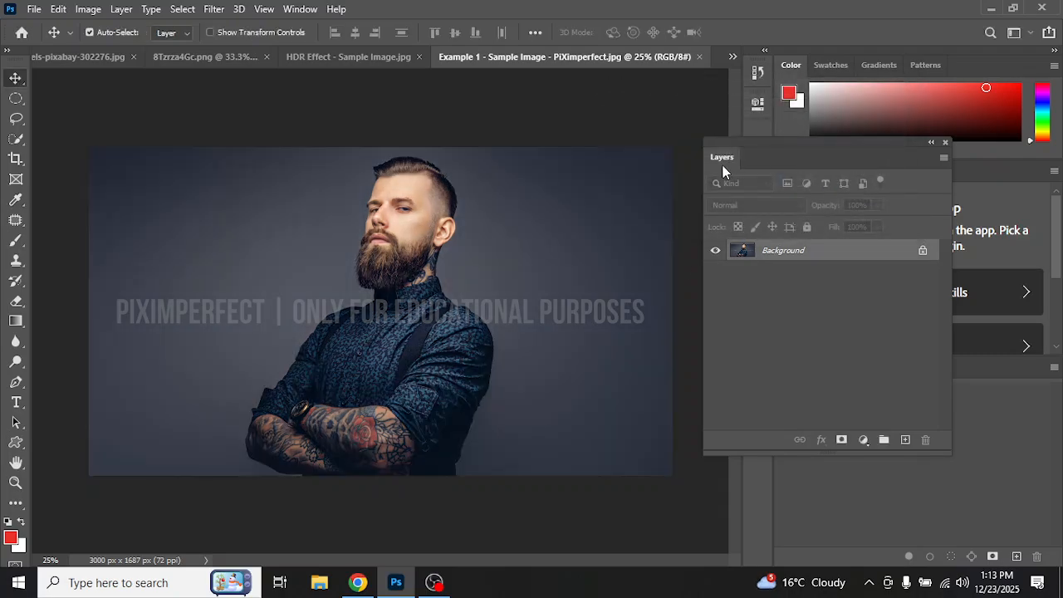
left_click(88, 9)
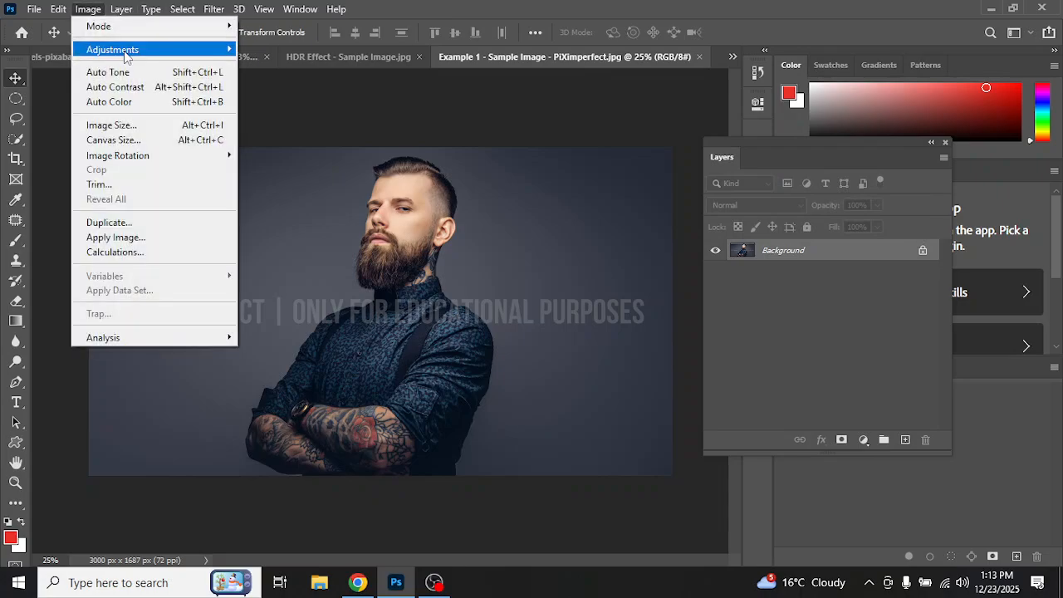
mouse_move(127, 55)
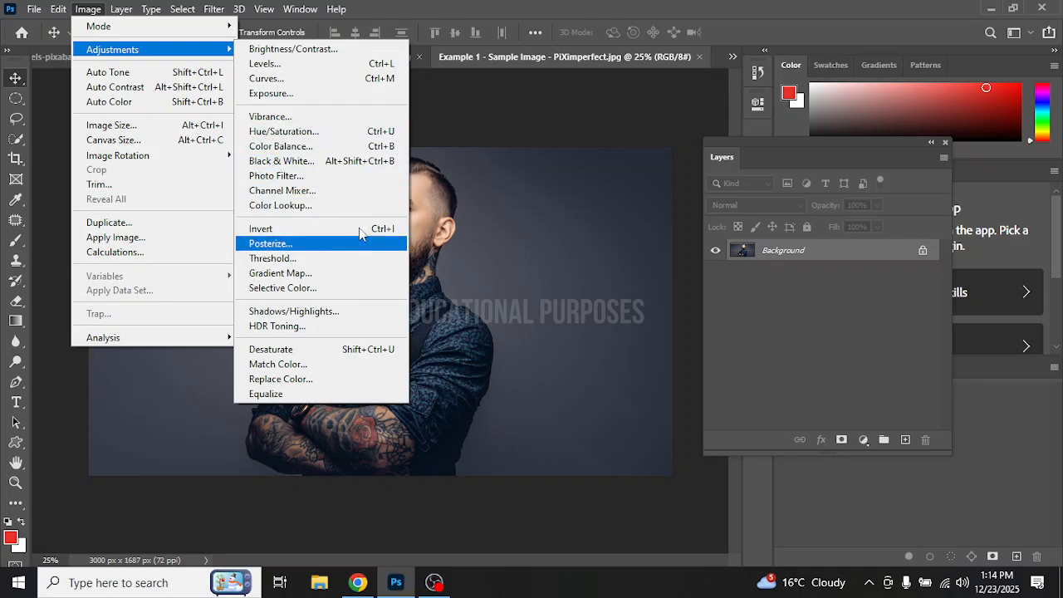
left_click(574, 7)
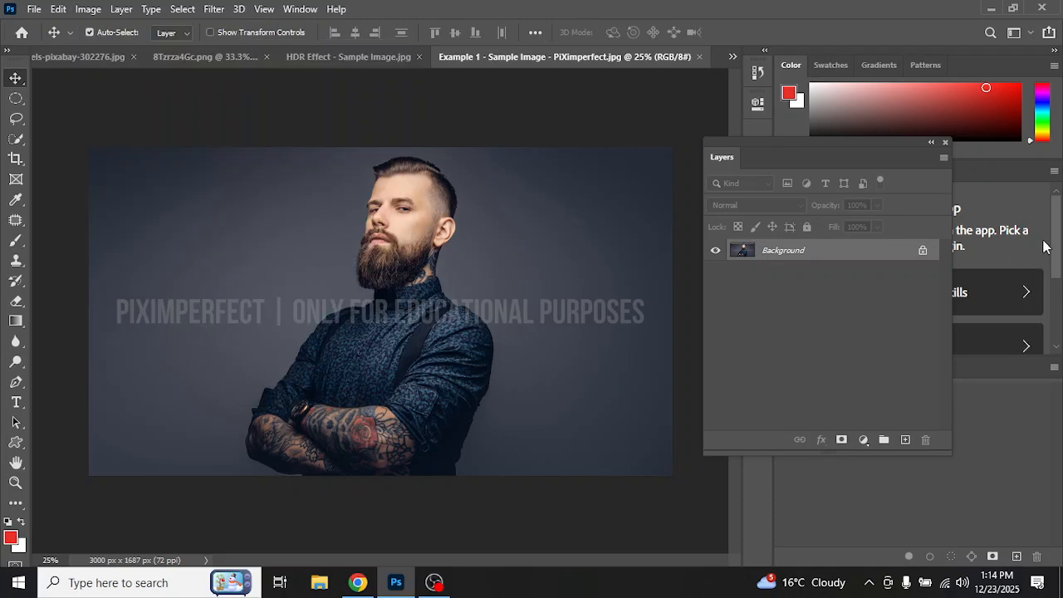
Step: Unlock the portrait's Background layer and convert it to a Smart Object
left_click(923, 250)
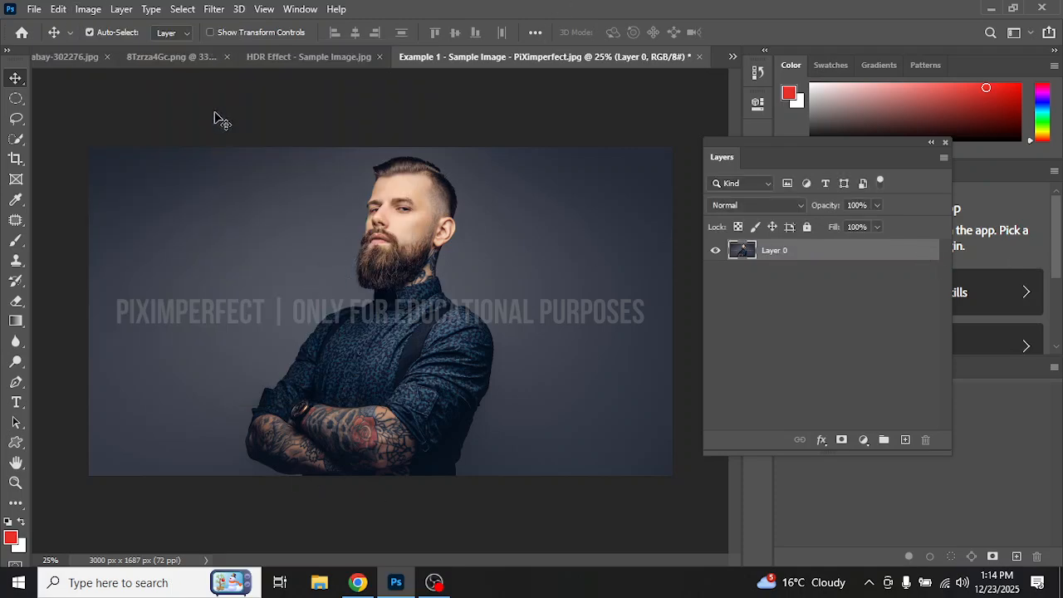
left_click(89, 9)
mouse_move(144, 53)
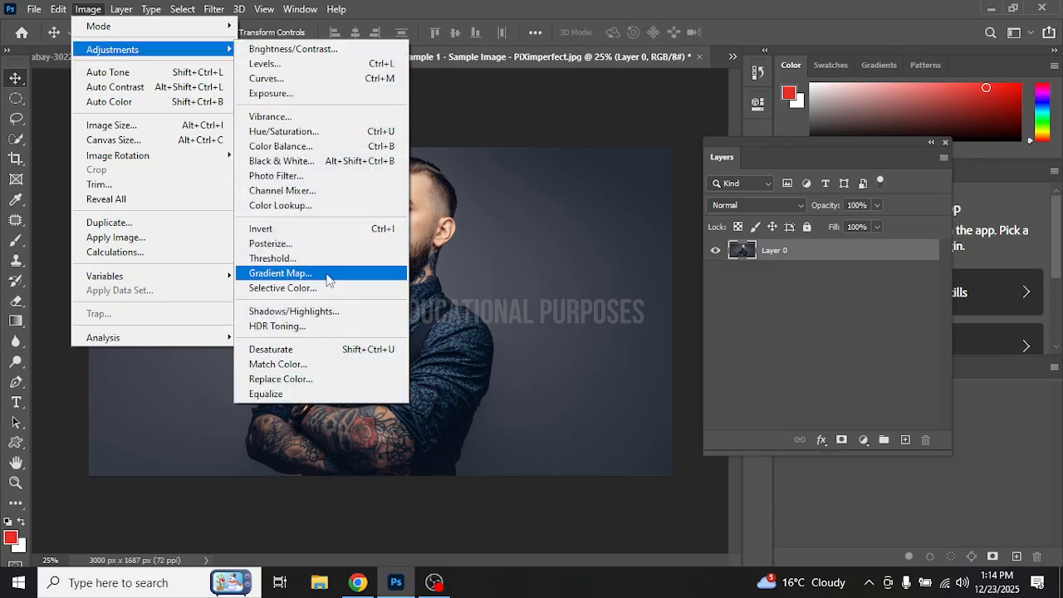
left_click(724, 5)
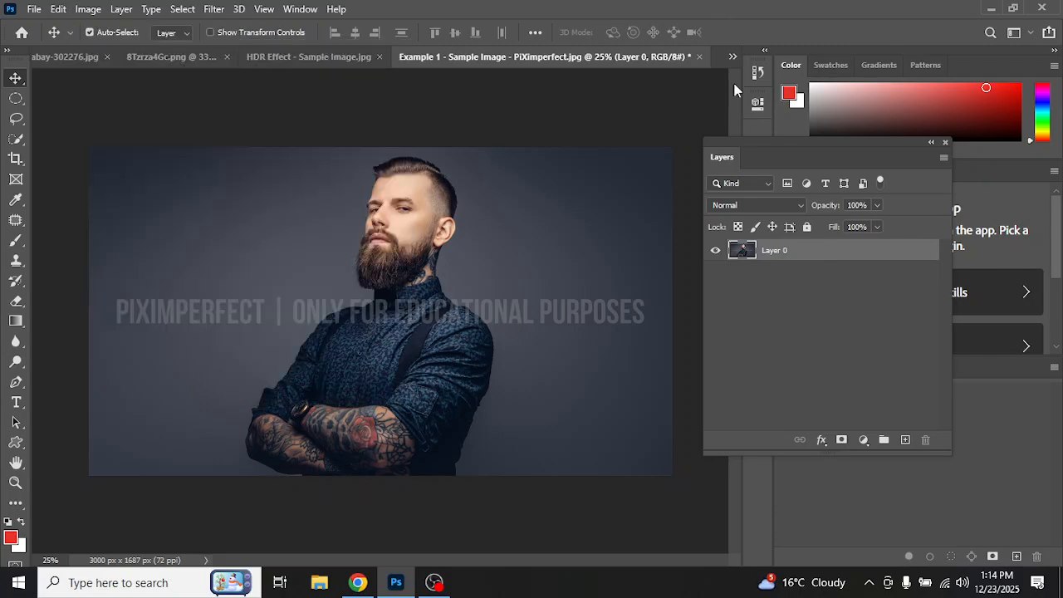
right_click(873, 246)
left_click(752, 216)
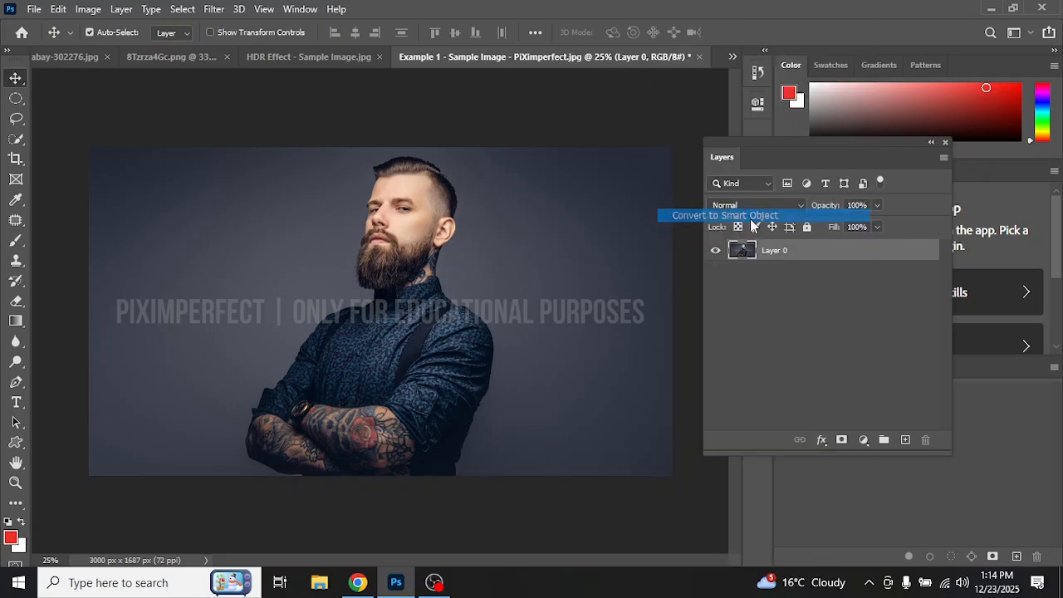